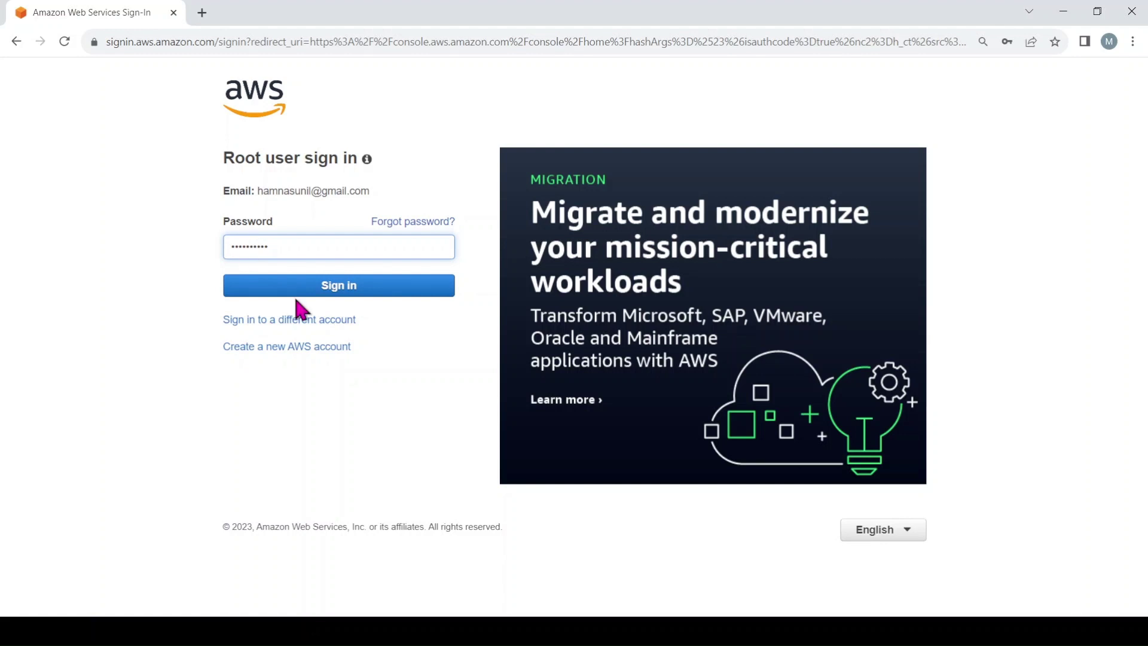
# Step: Sign in, dismiss the four console tour tips, and switch the region to Asia Pacific (Mumbai)
pyautogui.click(301, 291)
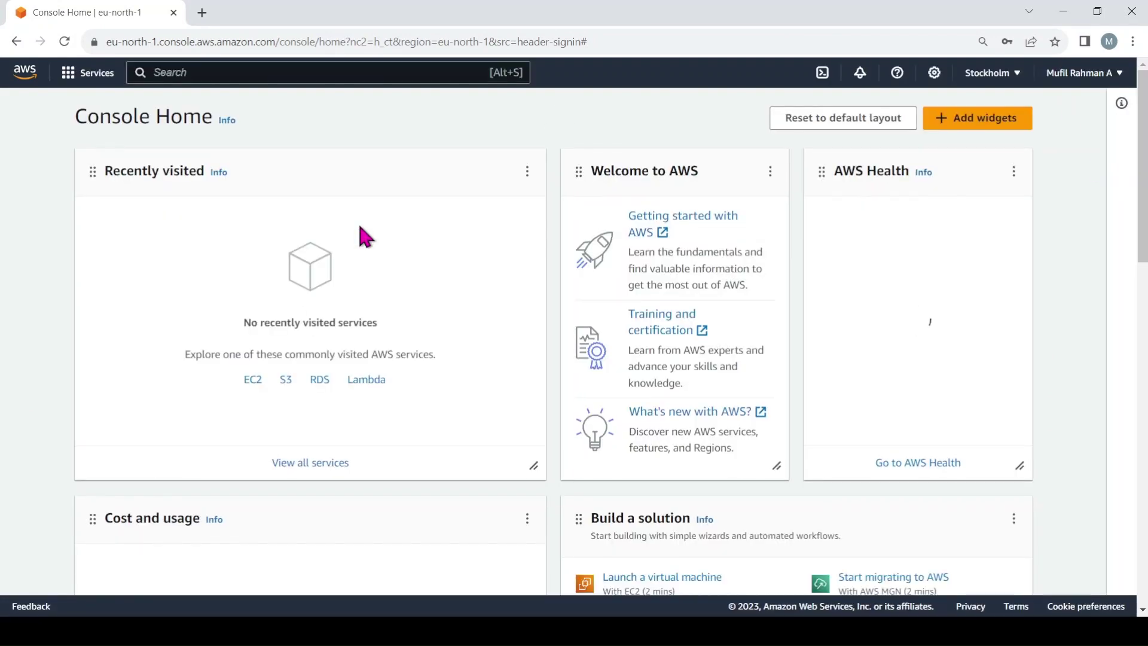
pyautogui.click(102, 205)
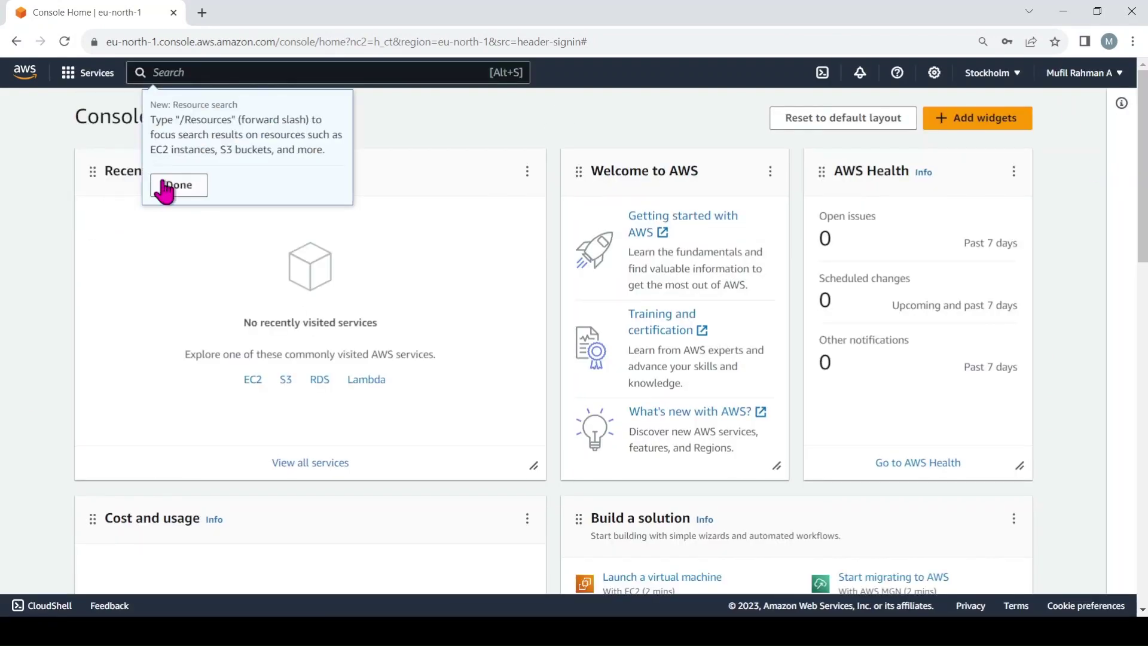
pyautogui.click(173, 190)
pyautogui.click(888, 202)
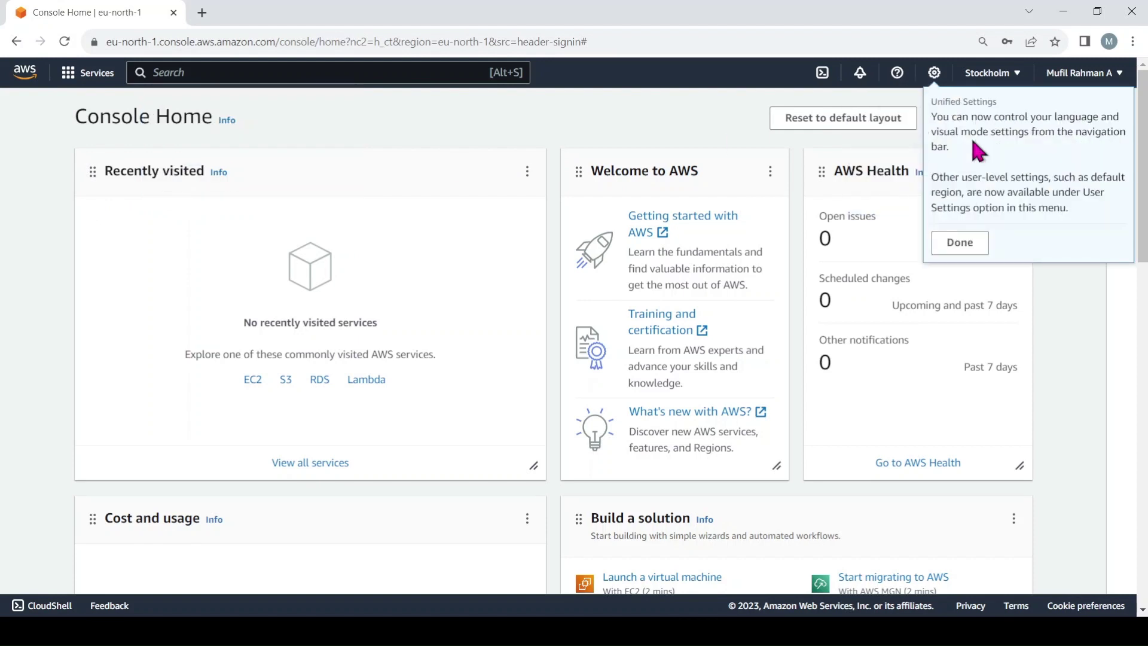
pyautogui.click(956, 245)
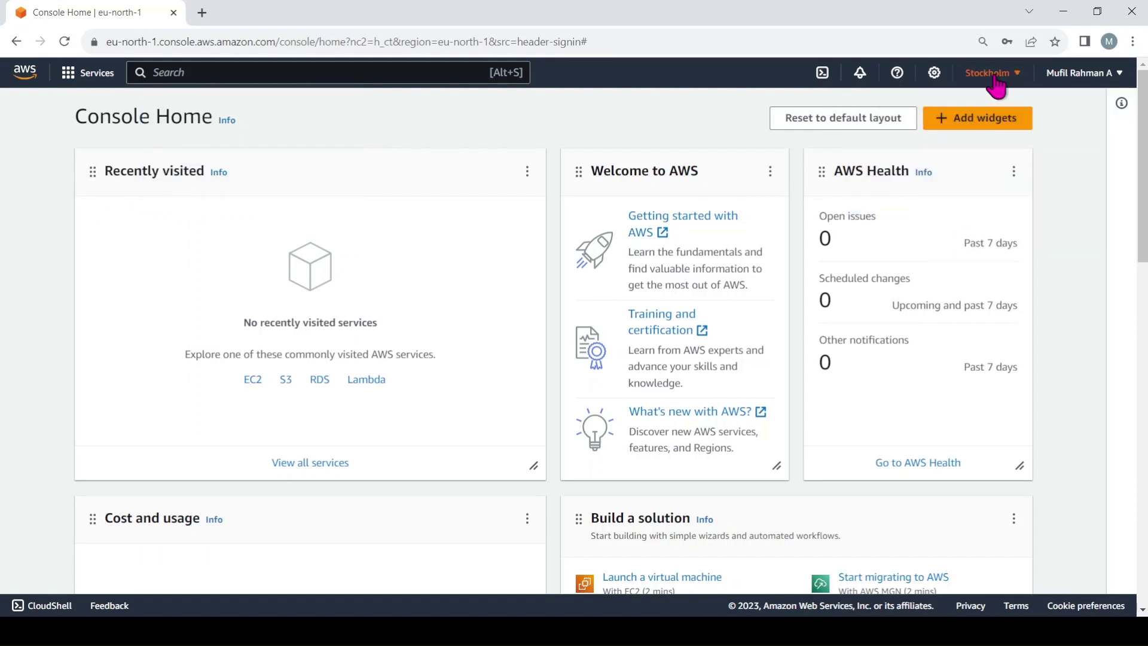
pyautogui.click(994, 73)
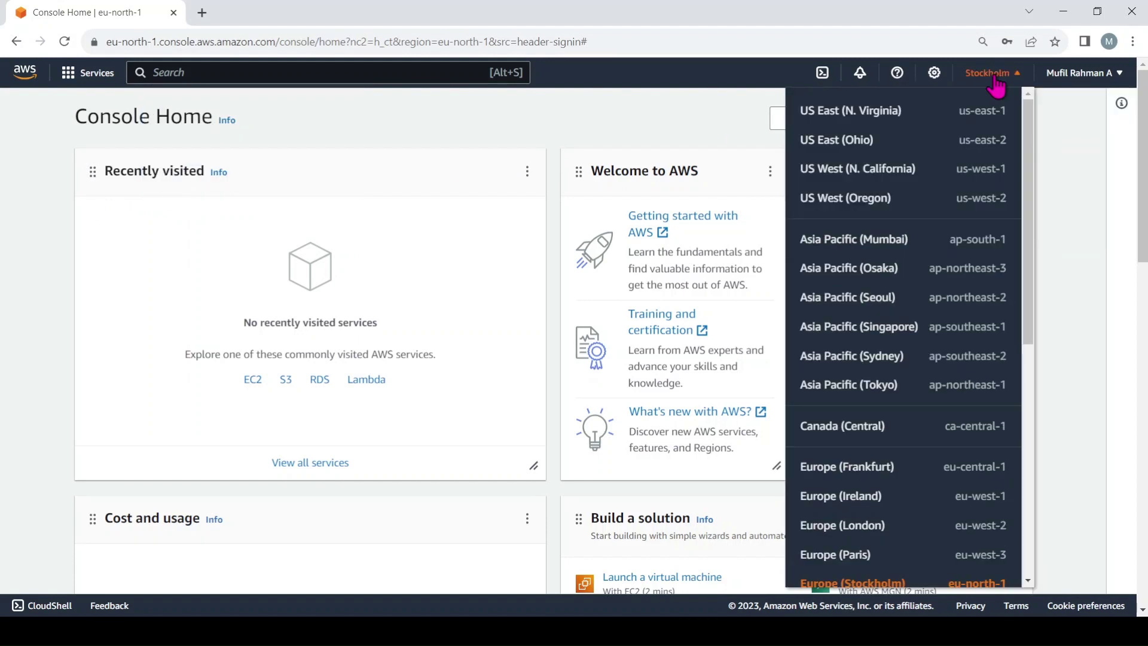
pyautogui.click(931, 241)
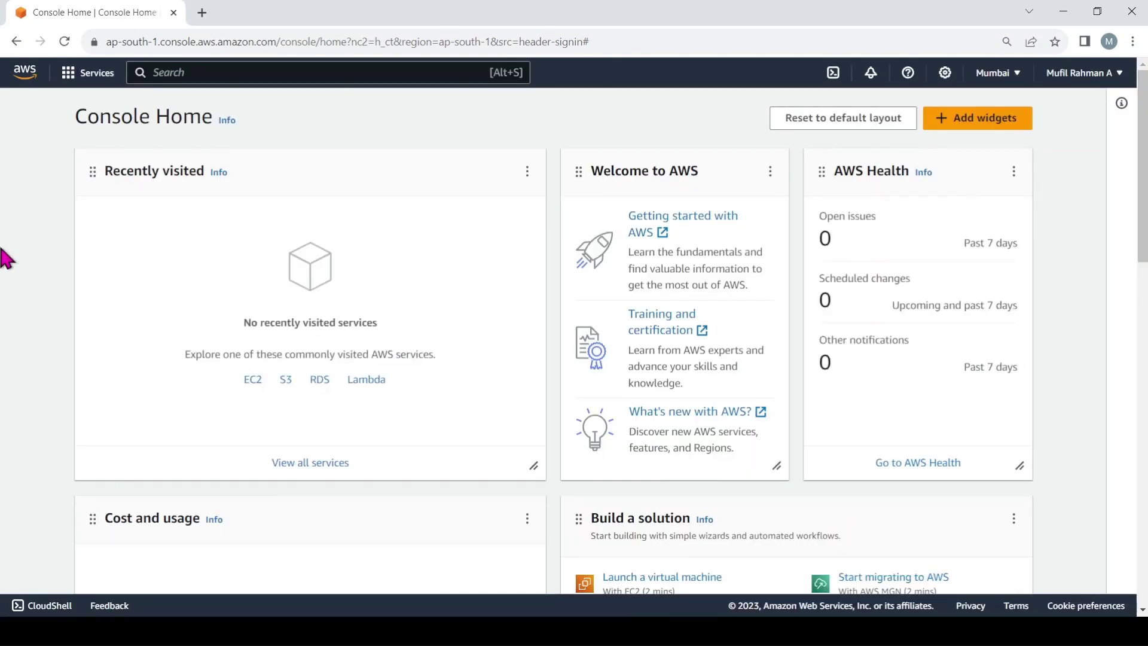
# Step: Star IAM and EC2 as favourite services from the header search
pyautogui.click(173, 71)
pyautogui.write('iam')
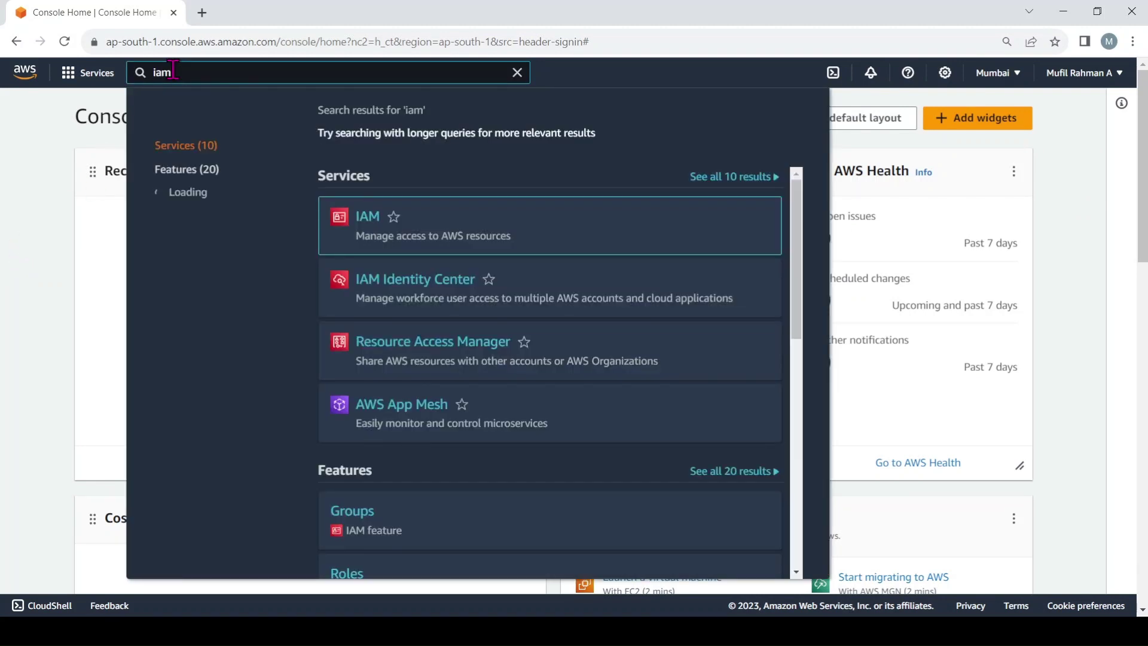
pyautogui.click(392, 218)
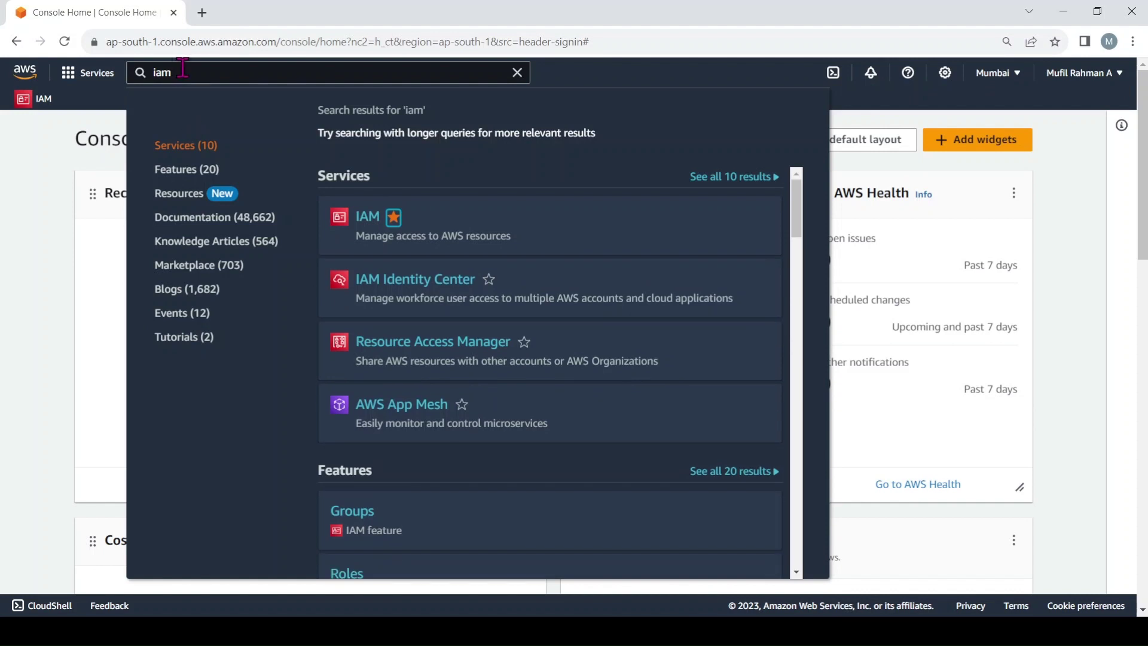
pyautogui.press('Escape')
pyautogui.write('ec2')
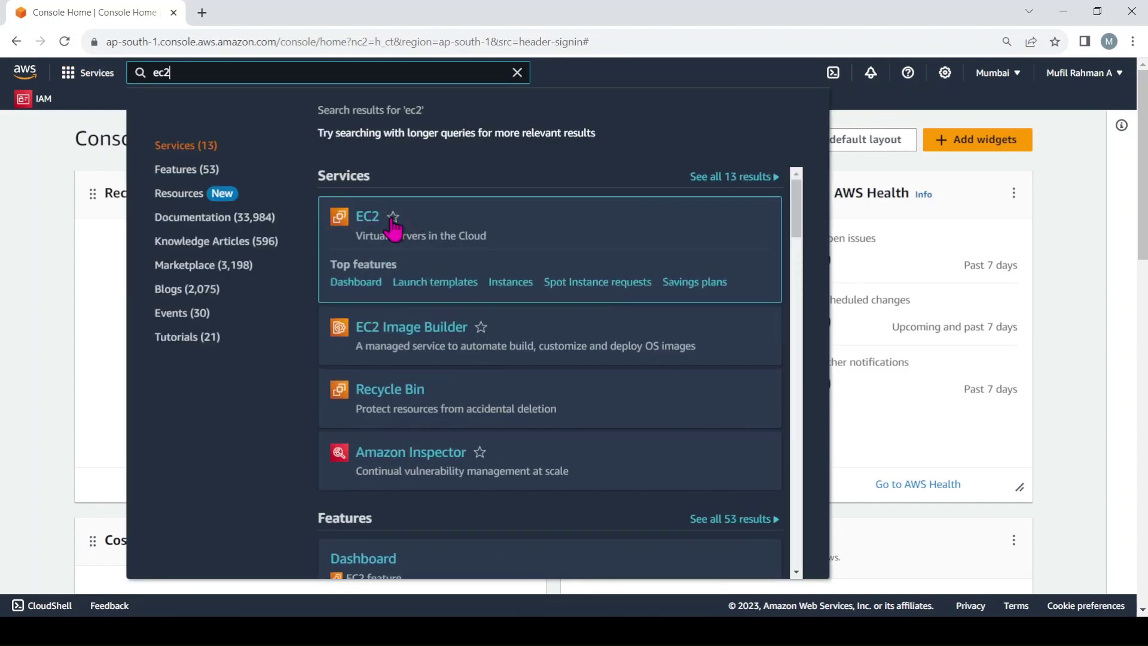
pyautogui.click(392, 216)
pyautogui.press('Escape')
# Step: Star S3 and Route 53 as favourites, then clear the search box
pyautogui.write('s3bu')
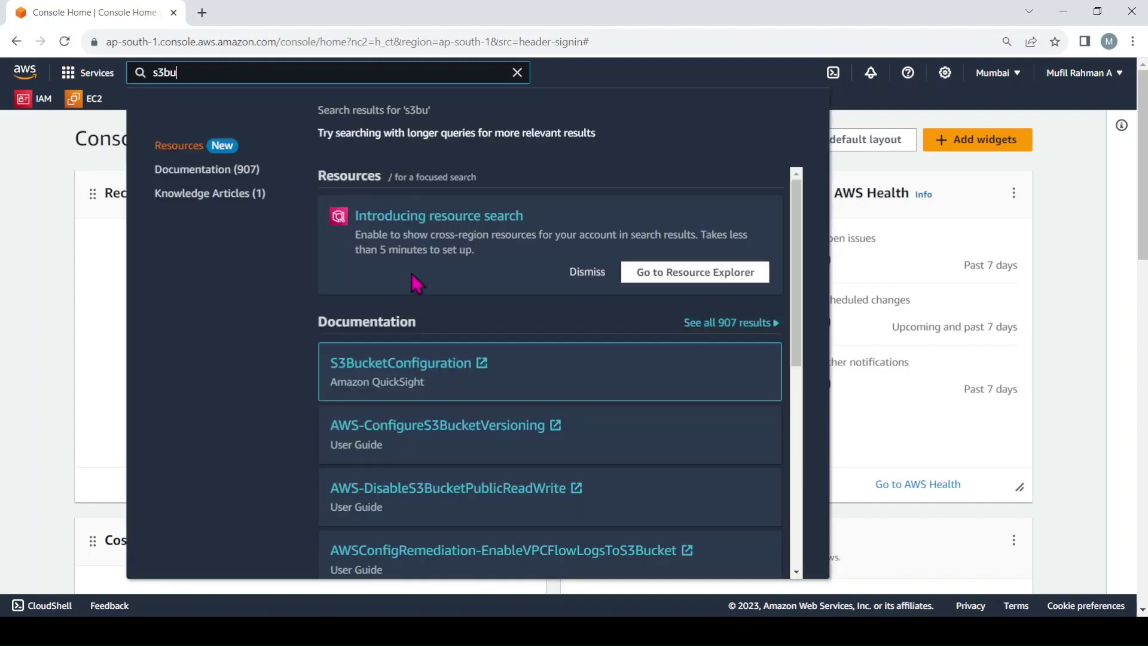
pyautogui.press('BackSpace')
pyautogui.press('BackSpace')
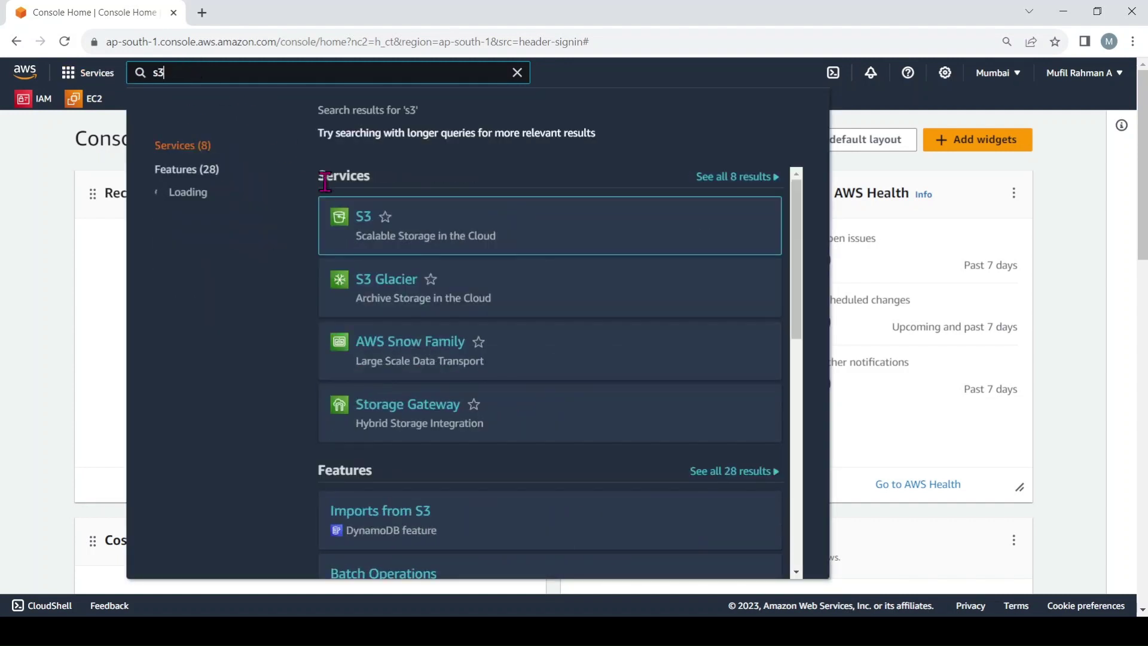
pyautogui.click(385, 217)
pyautogui.moveTo(174, 71); pyautogui.dragTo(145, 66)
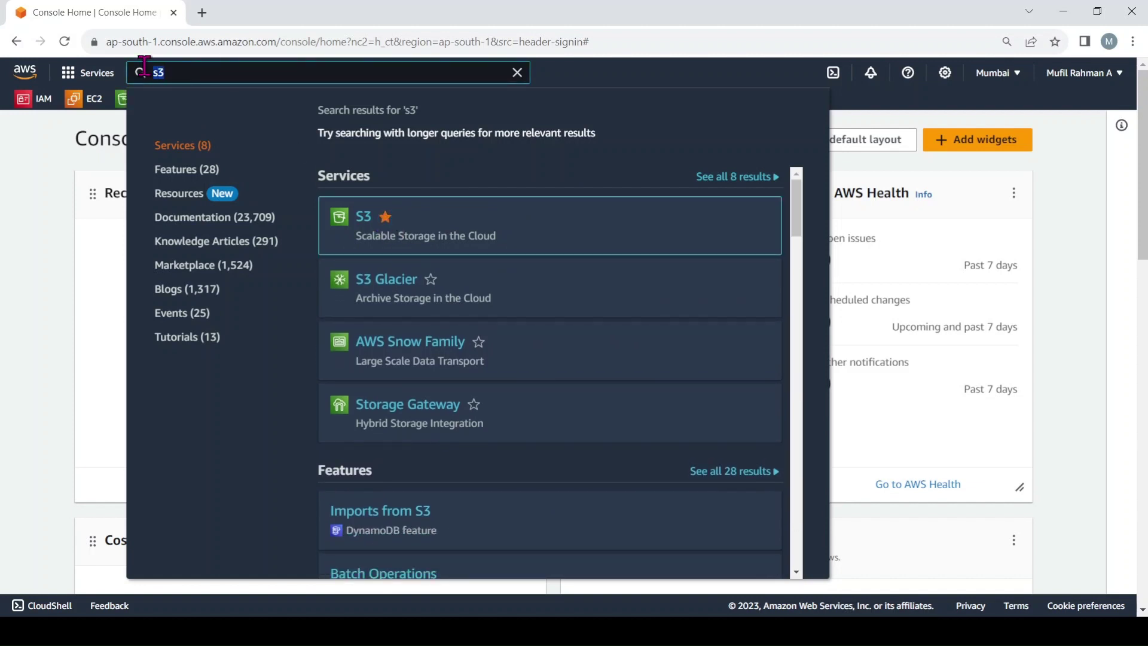
pyautogui.write('route 53')
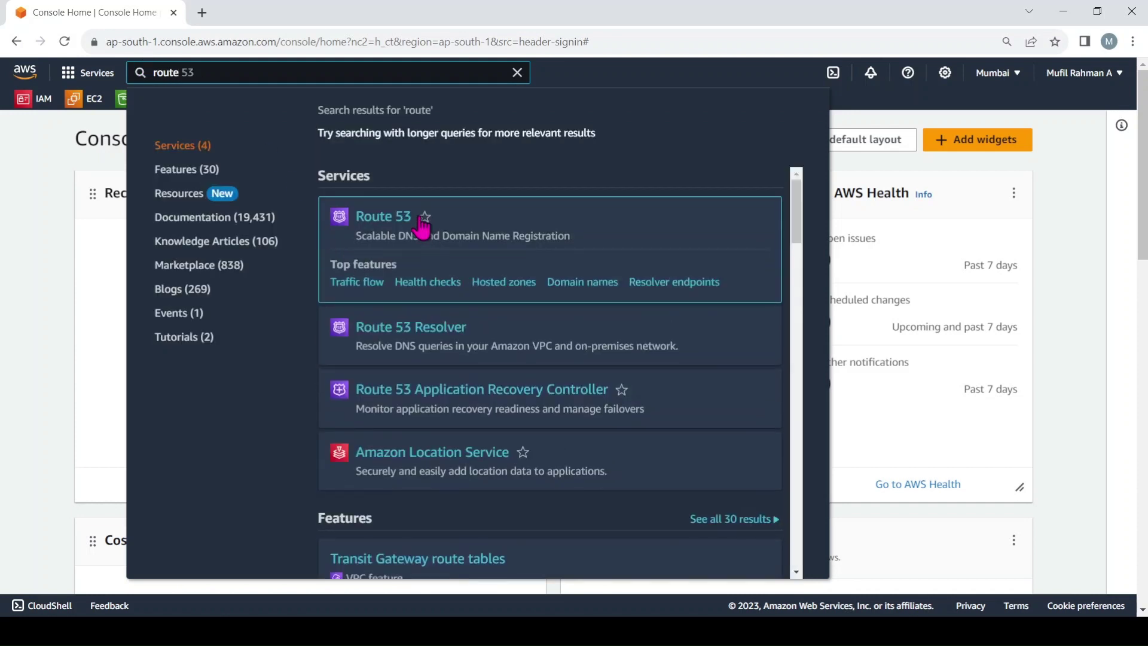
pyautogui.click(424, 216)
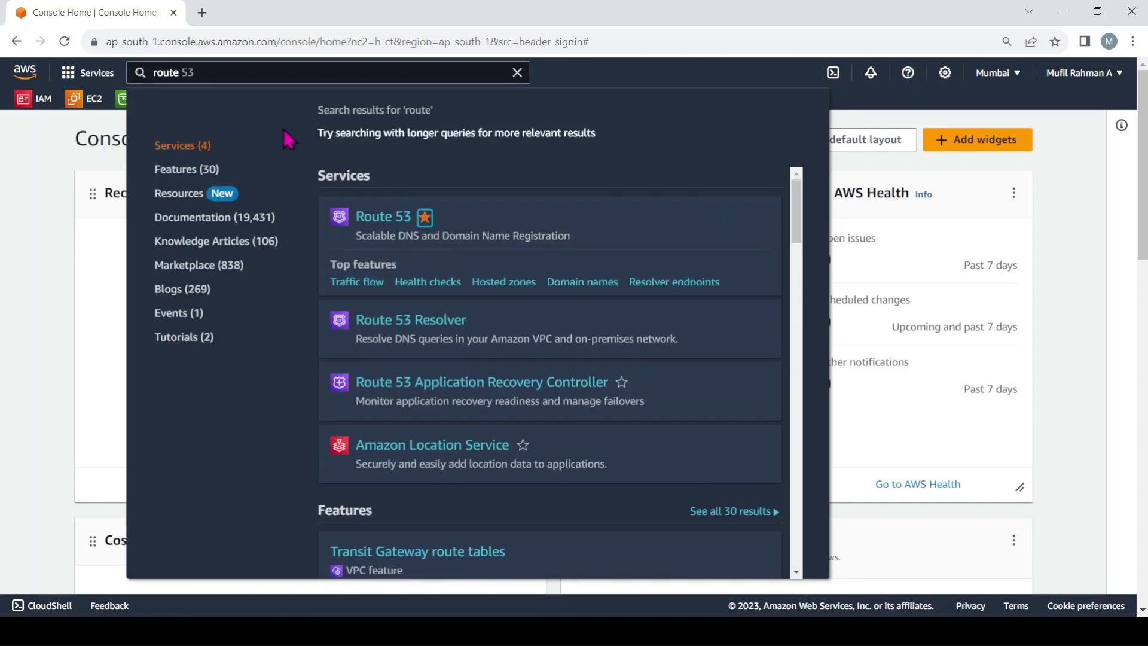
pyautogui.moveTo(214, 72); pyautogui.dragTo(144, 74)
pyautogui.press('BackSpace')
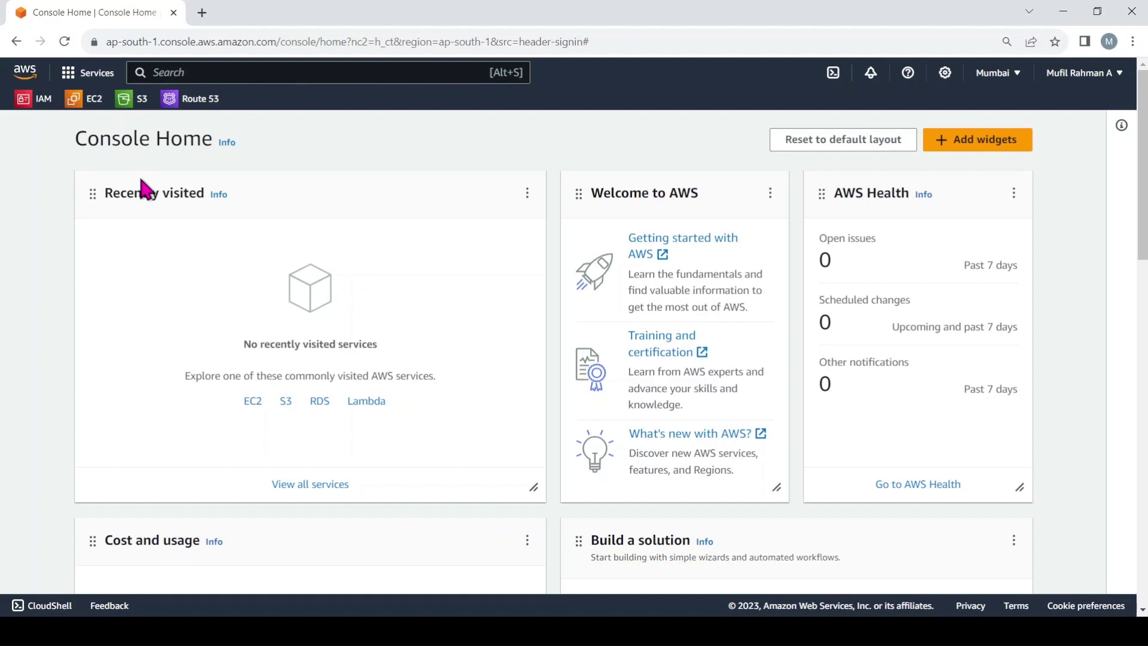
# Step: In IAM Users, start a new user with the chosen user name and console access
pyautogui.click(39, 101)
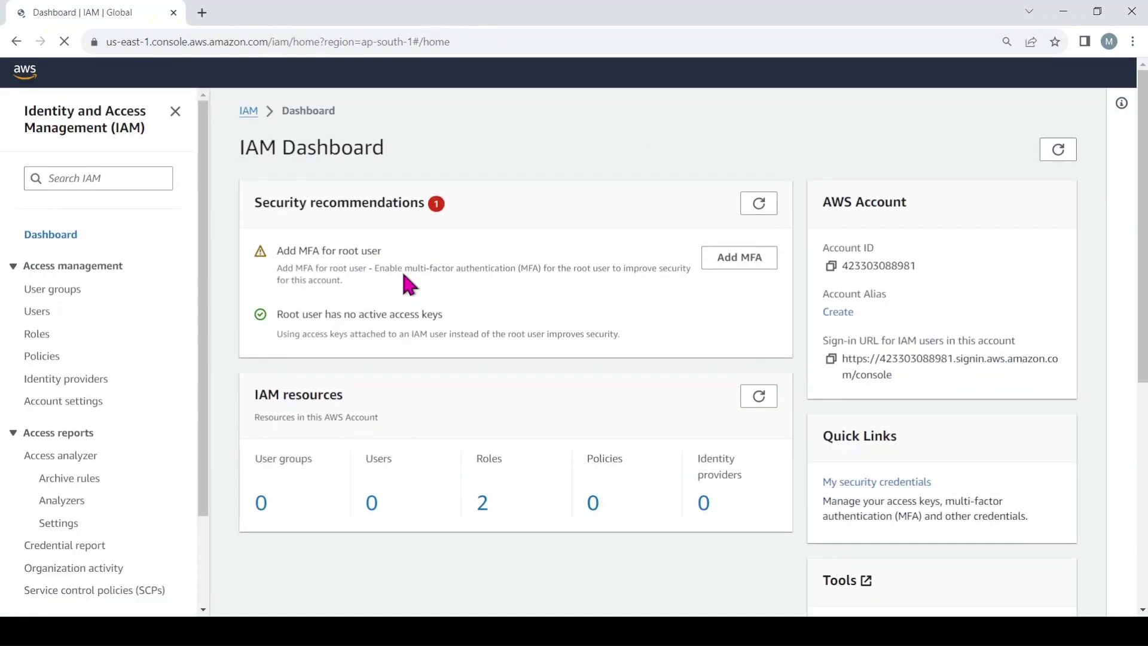
pyautogui.scroll(-3, 396, 275)
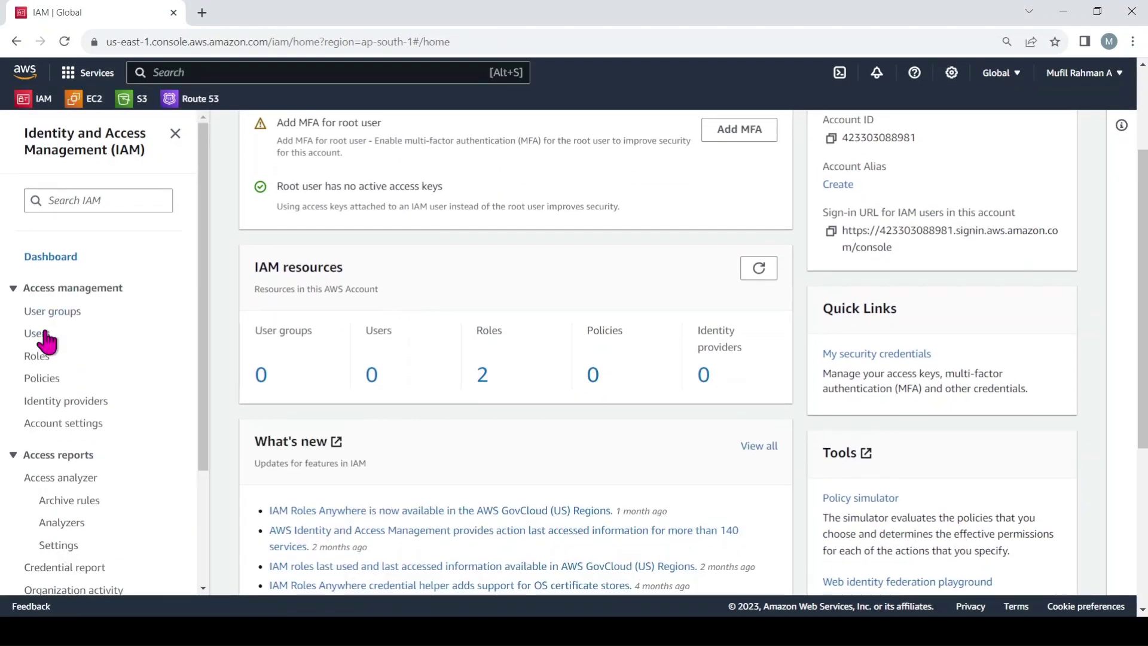
pyautogui.click(39, 333)
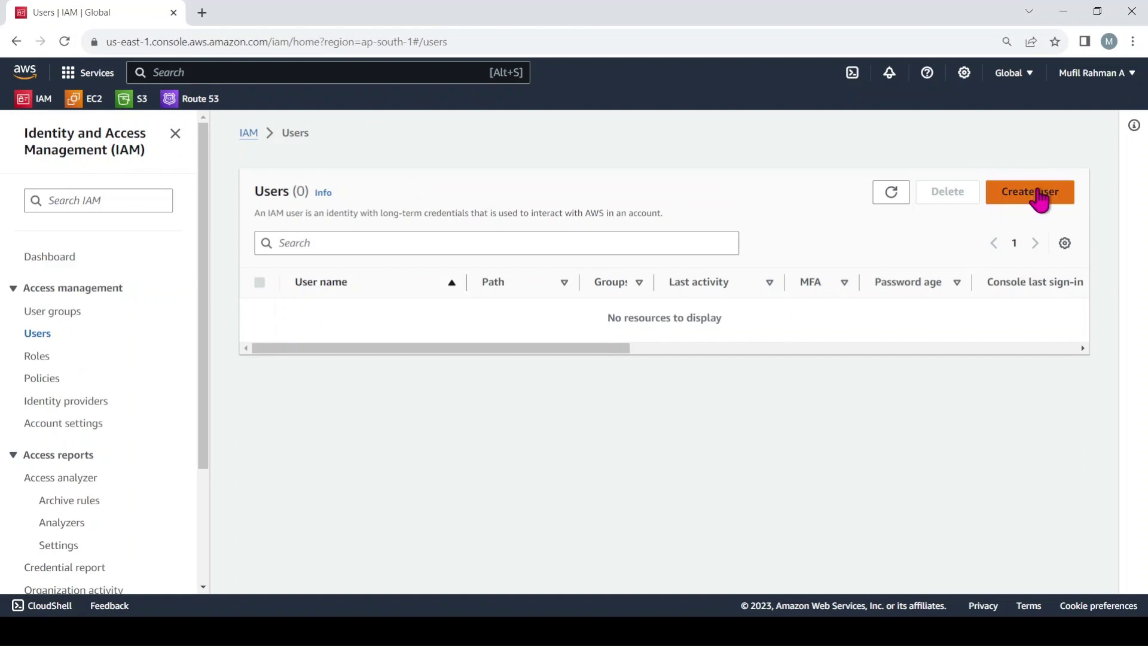
pyautogui.click(1038, 193)
pyautogui.click(369, 301)
pyautogui.write('mufil')
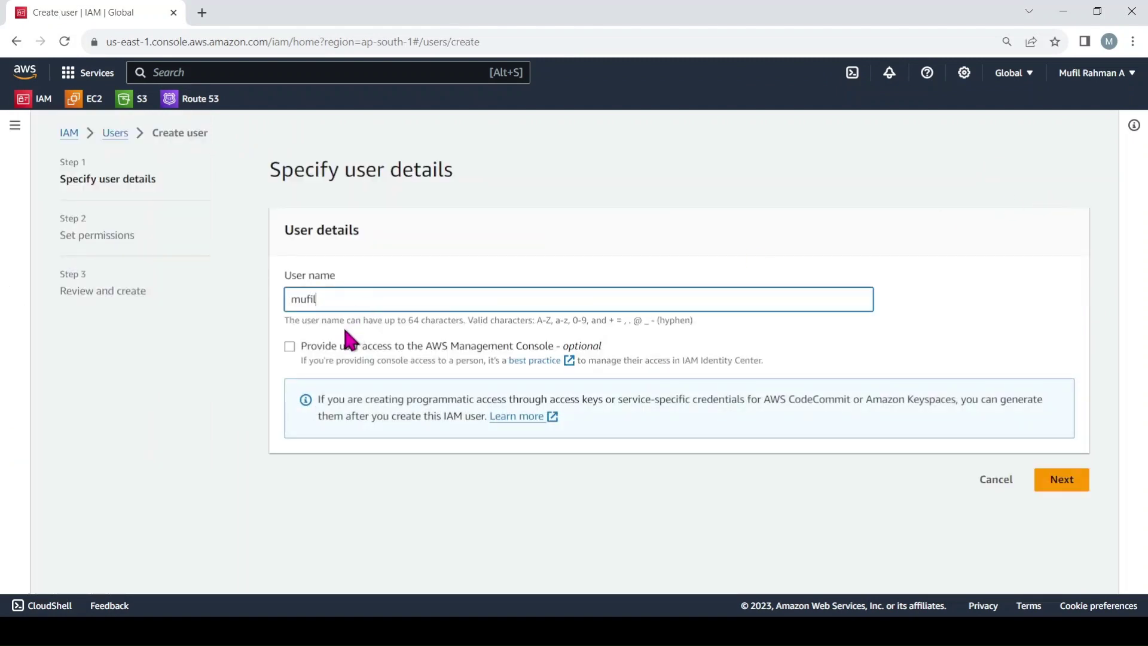
pyautogui.click(289, 345)
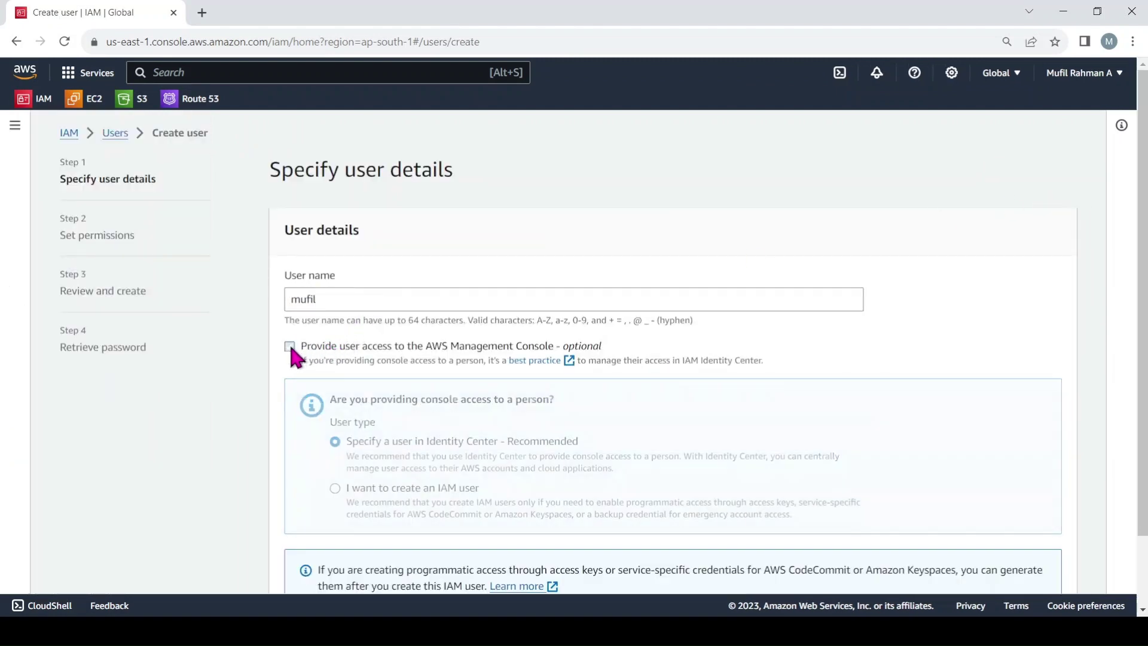
# Step: Make it an IAM user with a custom password and no reset required at next sign-in
pyautogui.scroll(-1, 291, 347)
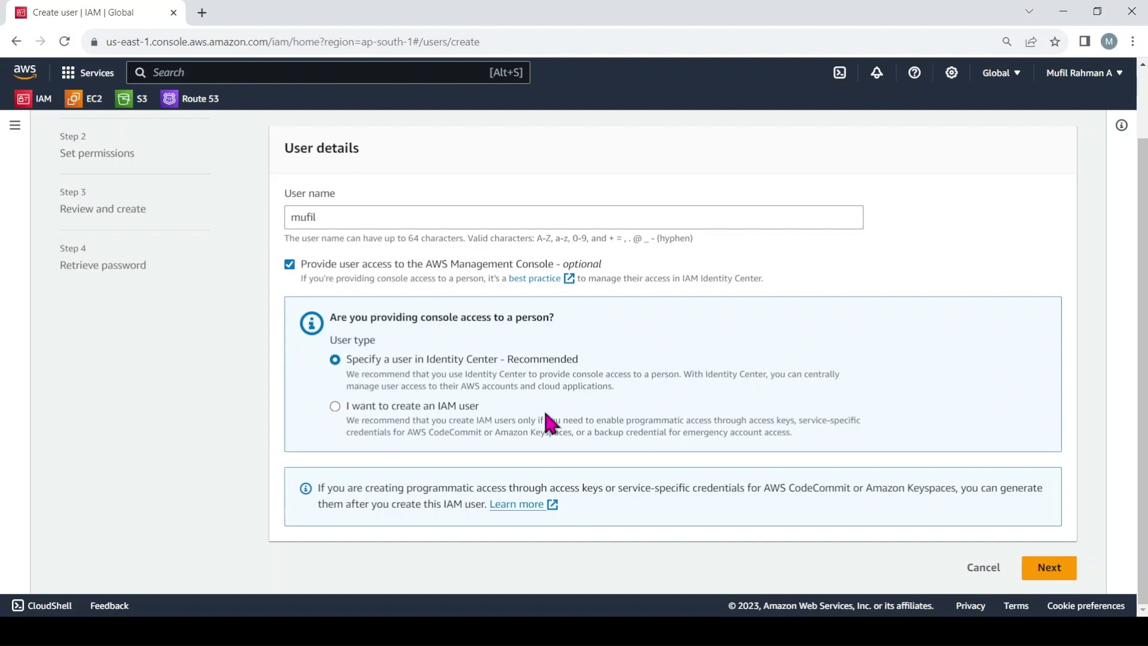
pyautogui.click(335, 406)
pyautogui.scroll(-4, 330, 397)
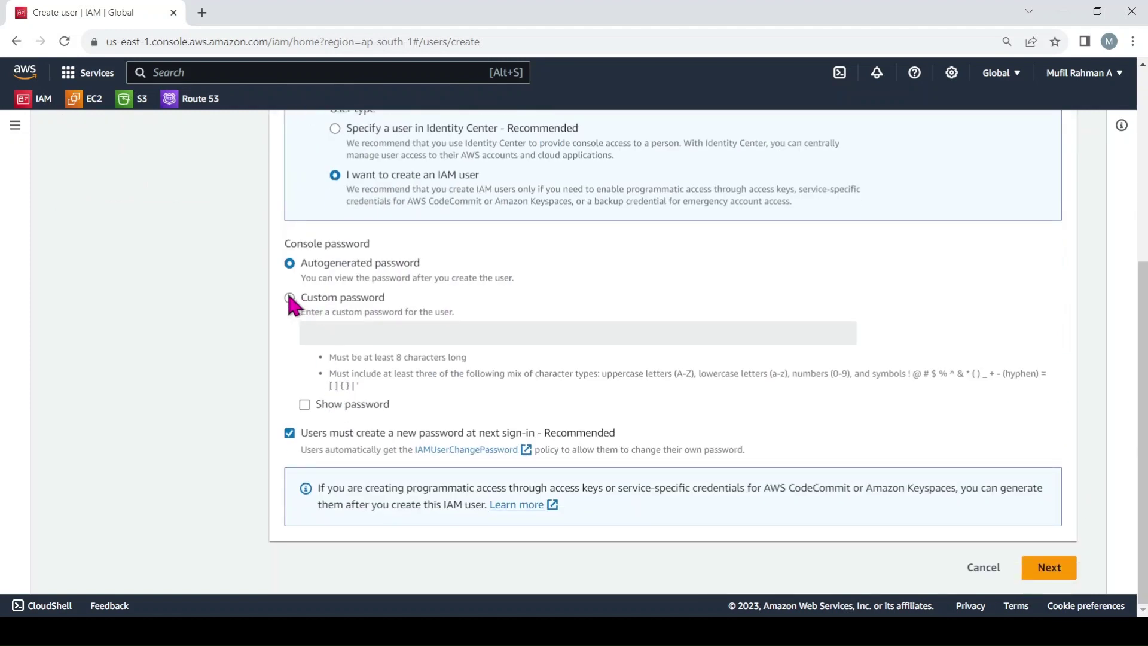
pyautogui.click(289, 297)
pyautogui.click(336, 330)
pyautogui.write('****')
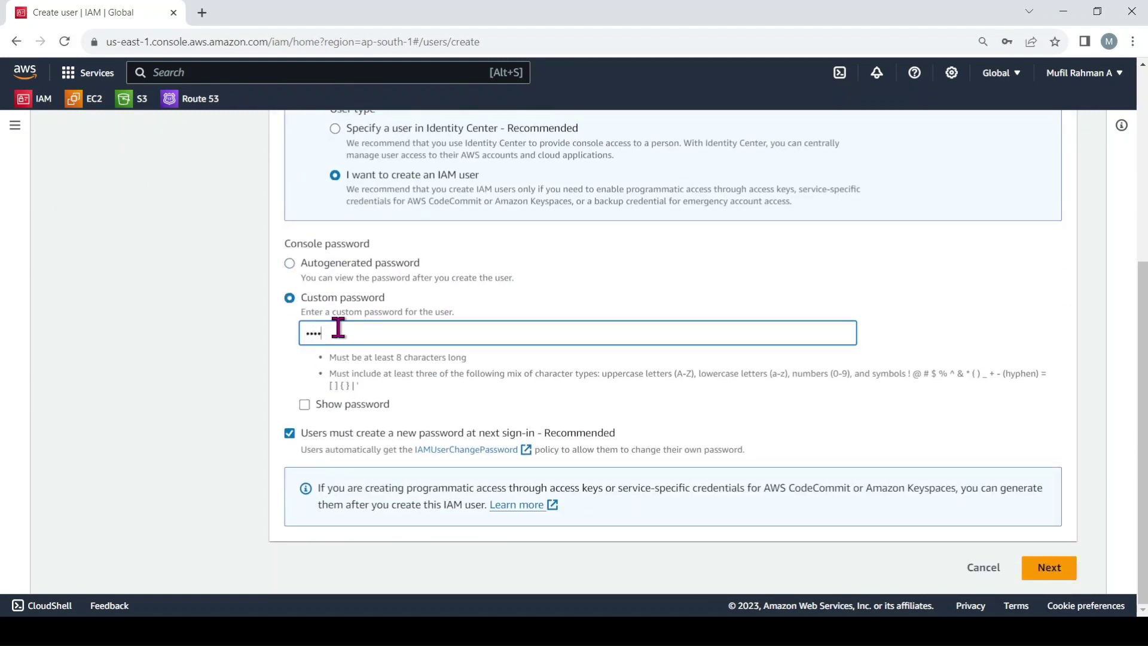
pyautogui.write('****')
pyautogui.click(305, 403)
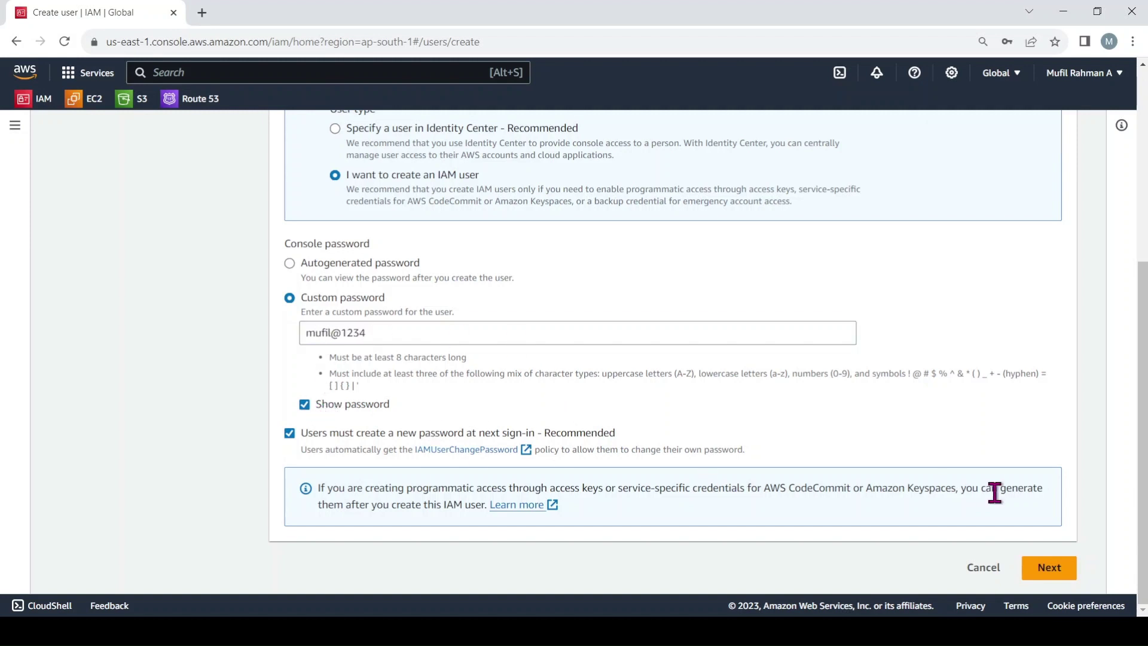
pyautogui.click(289, 433)
pyautogui.click(1049, 567)
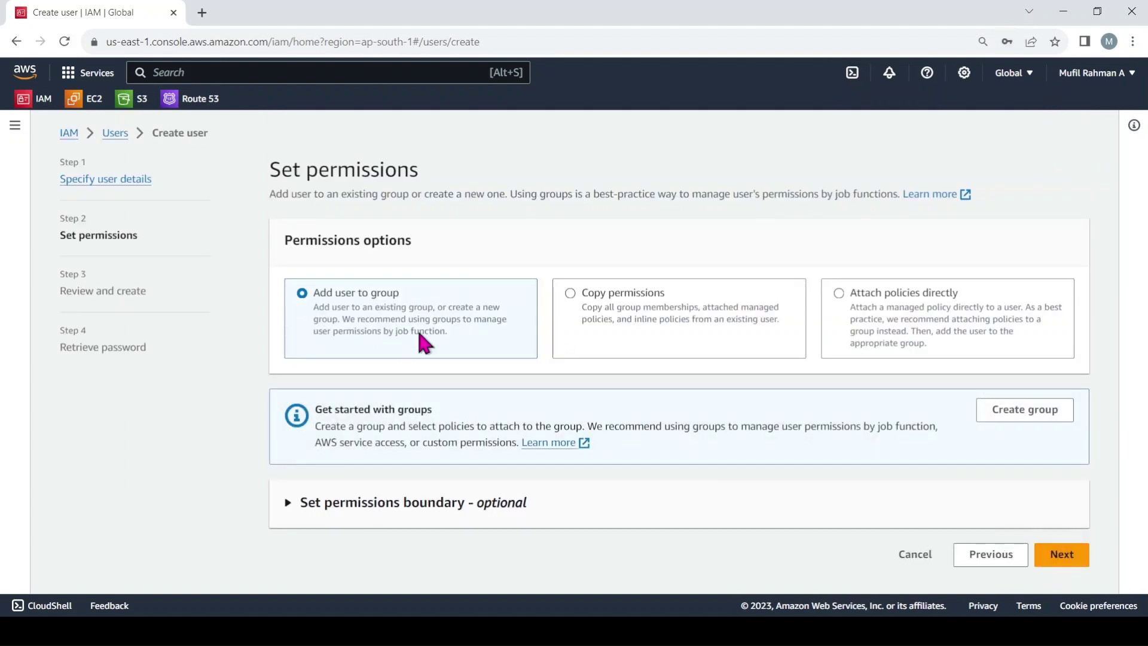
# Step: Create user group s3group with the AmazonS3FullAccess policy attached
pyautogui.click(1052, 412)
pyautogui.click(312, 216)
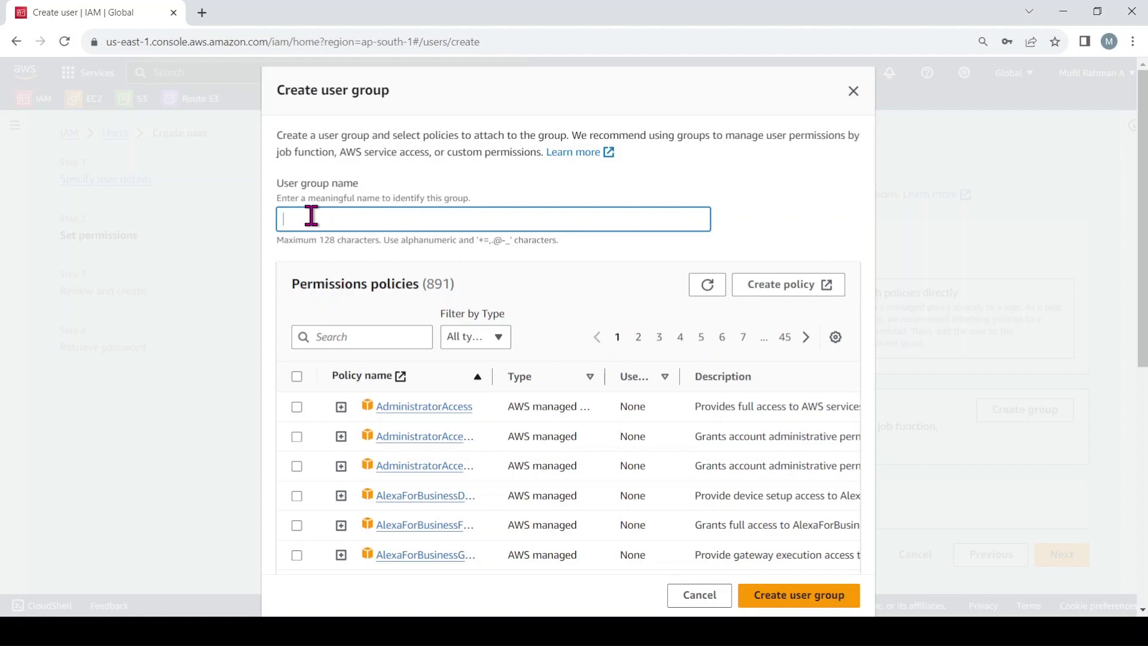
pyautogui.write('s3group')
pyautogui.press('BackSpace')
pyautogui.press('BackSpace')
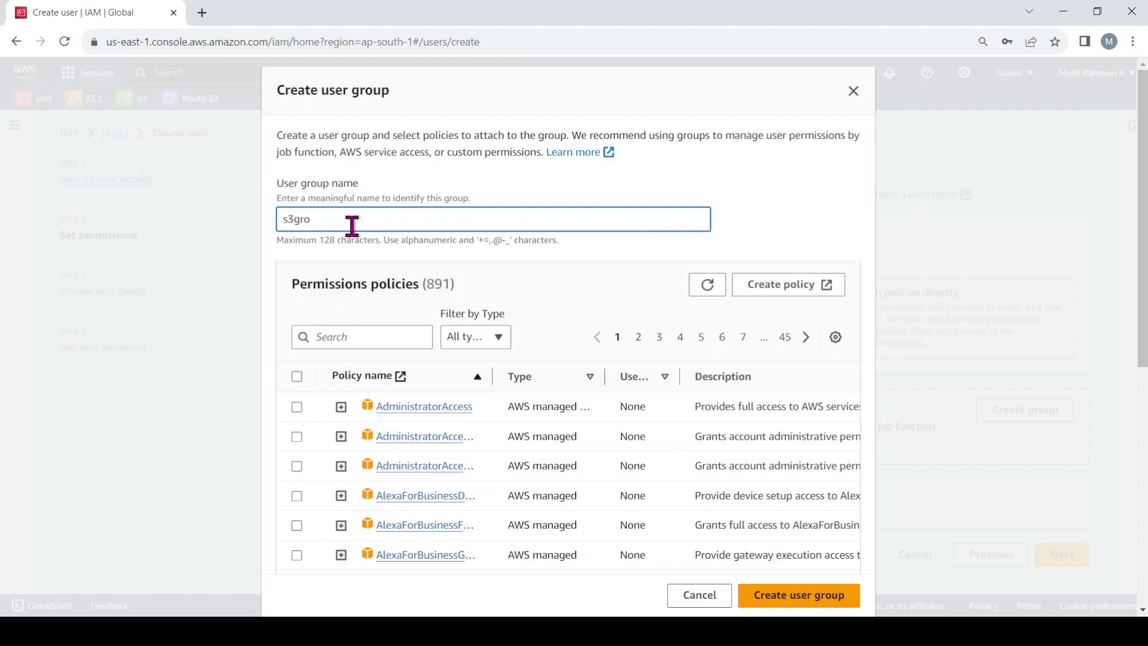
pyautogui.write('up')
pyautogui.click(347, 337)
pyautogui.write('s3')
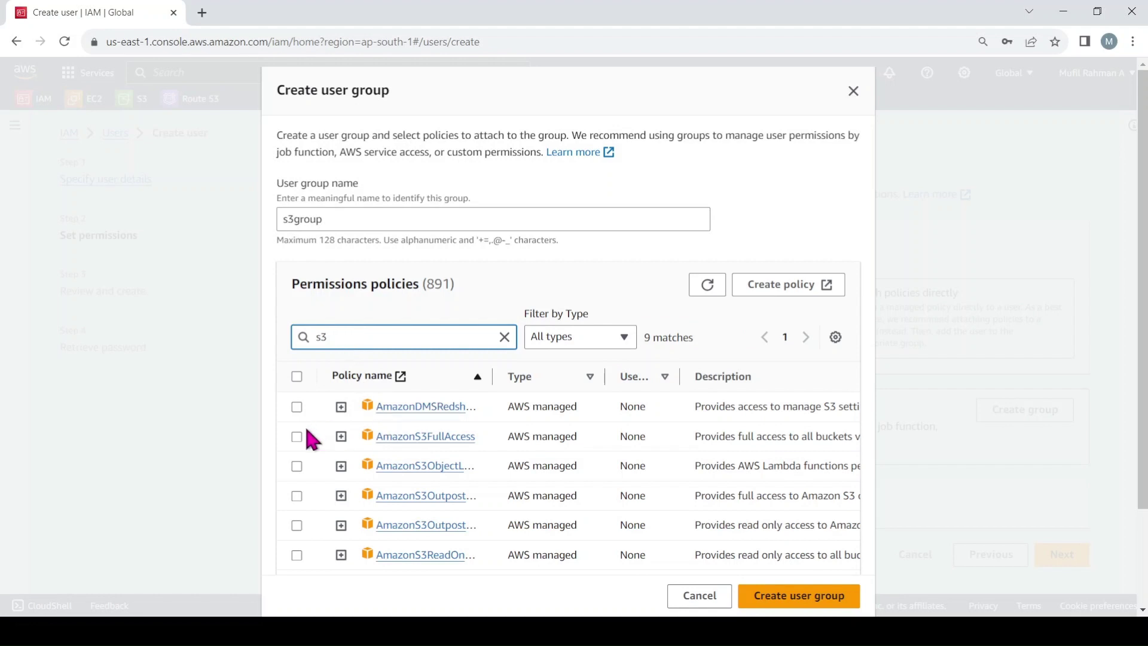
pyautogui.click(297, 436)
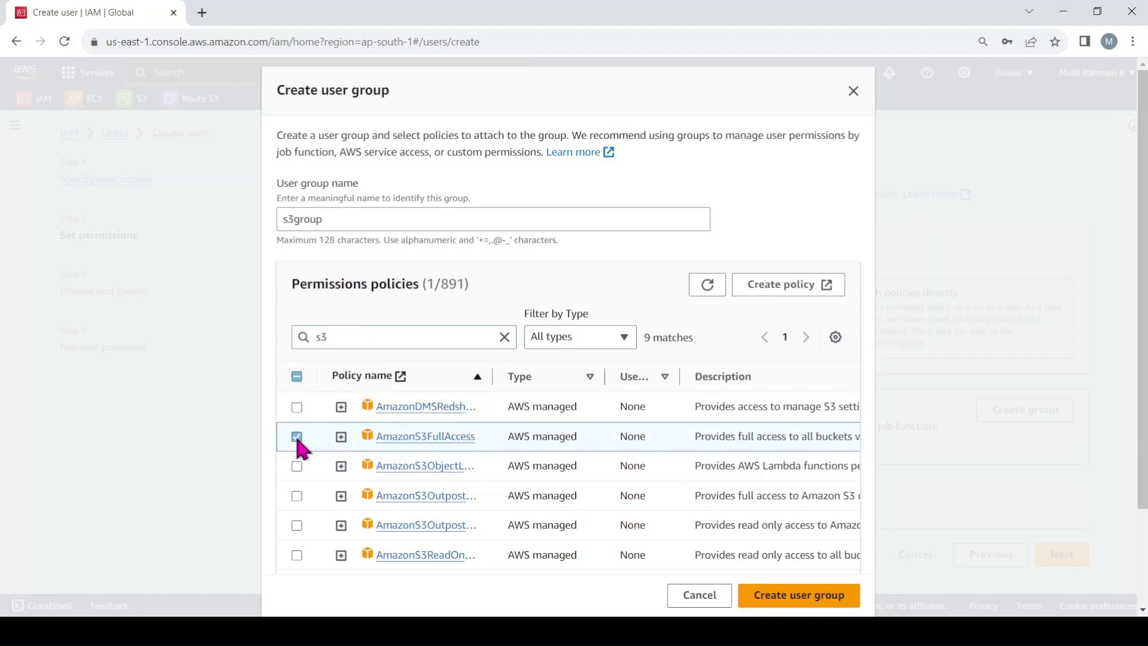
pyautogui.scroll(-2, 771, 573)
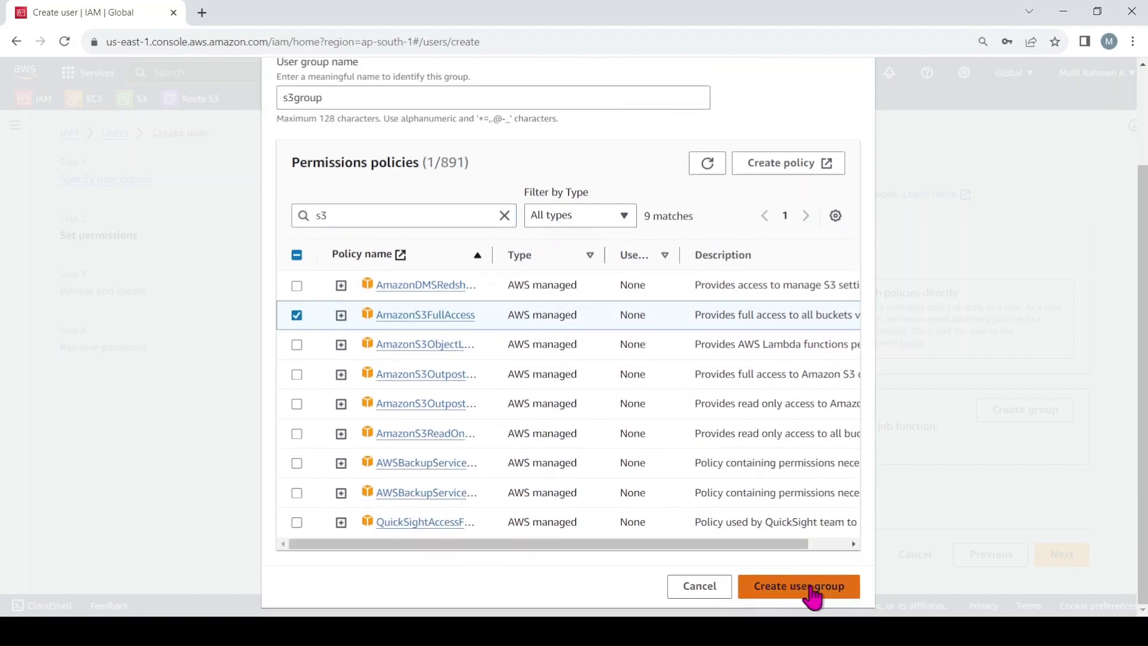
pyautogui.click(813, 594)
# Step: Add the user to s3group and continue to the review step
pyautogui.scroll(-1, 465, 404)
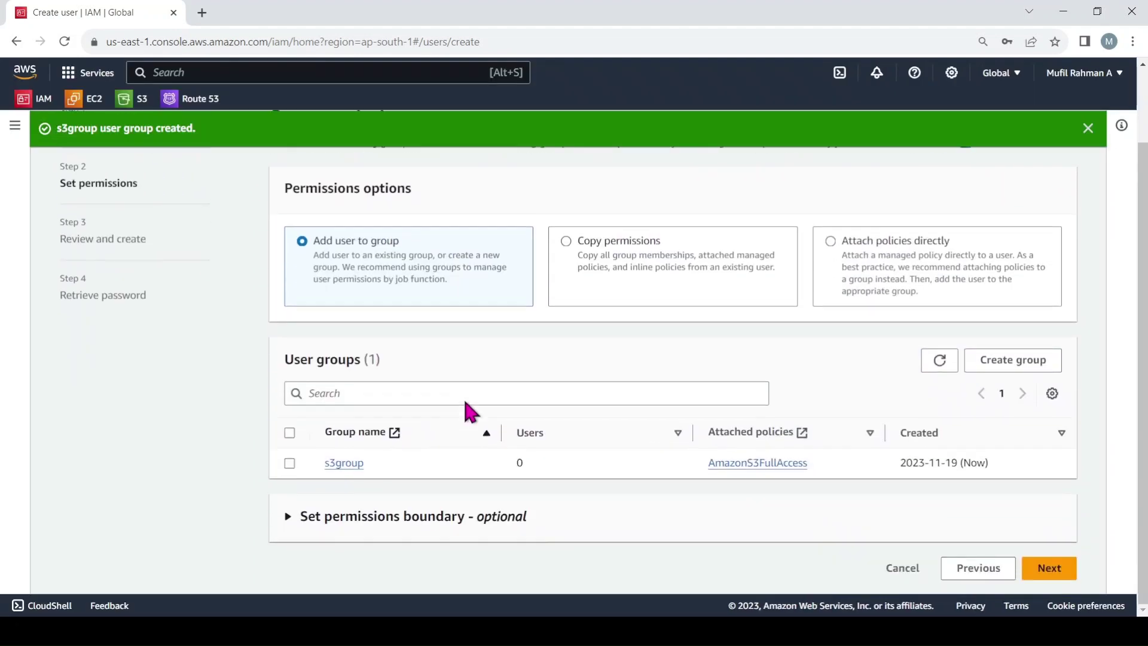
pyautogui.click(290, 462)
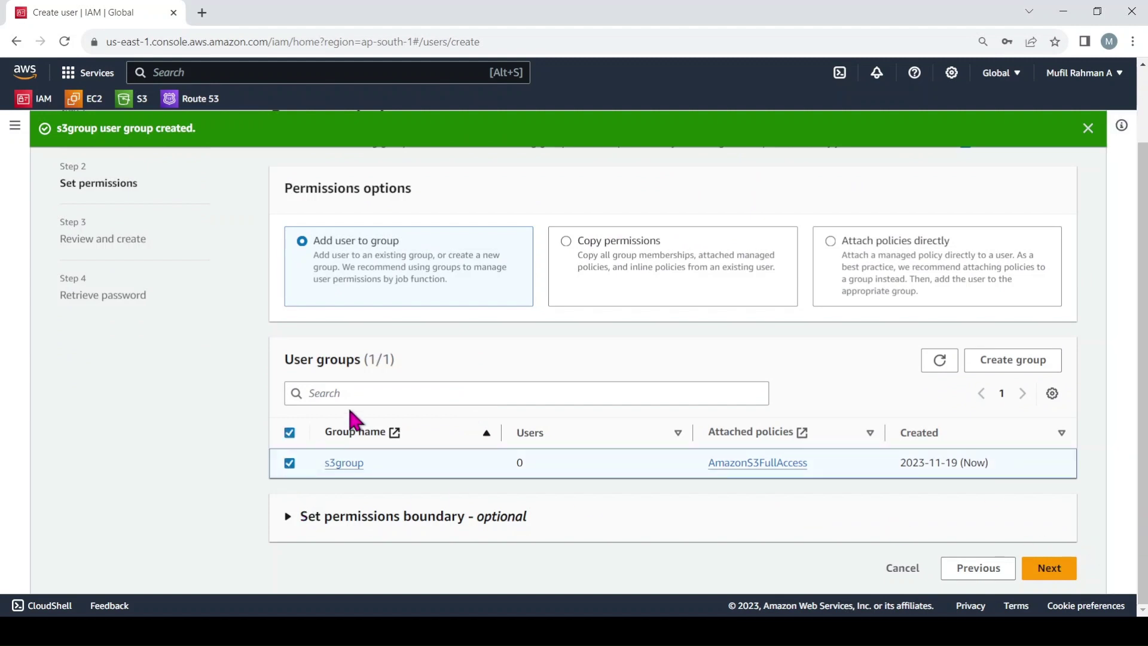
pyautogui.click(1051, 569)
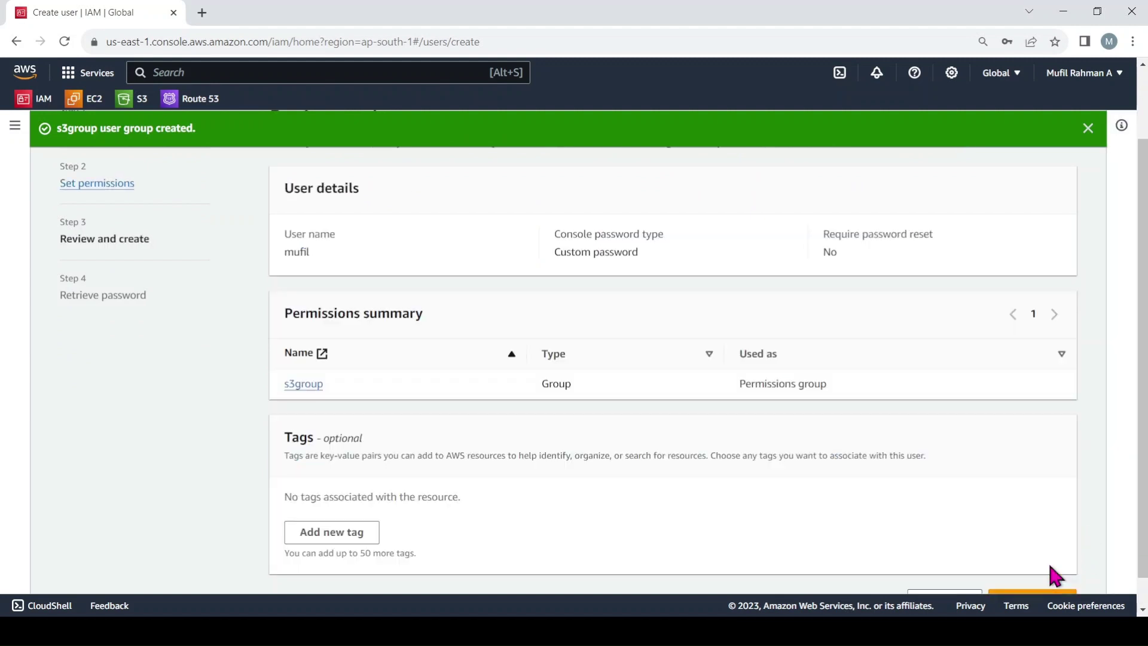
# Step: Tag the user with key s3user and value 'full access', then create the user
pyautogui.scroll(-1, 474, 446)
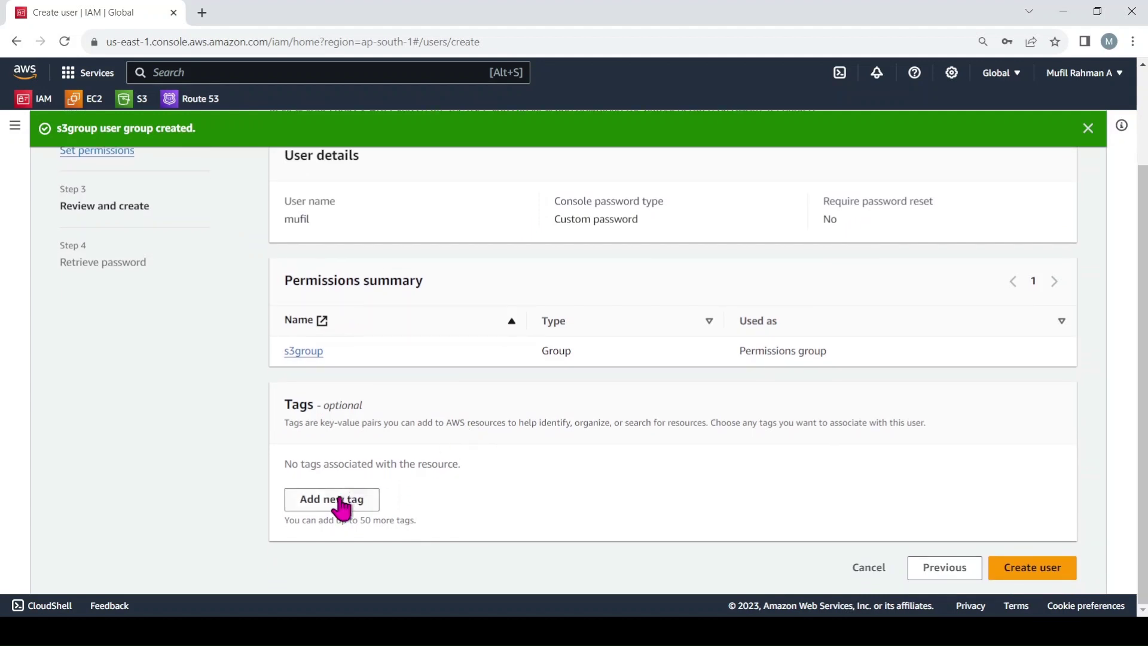
pyautogui.click(339, 502)
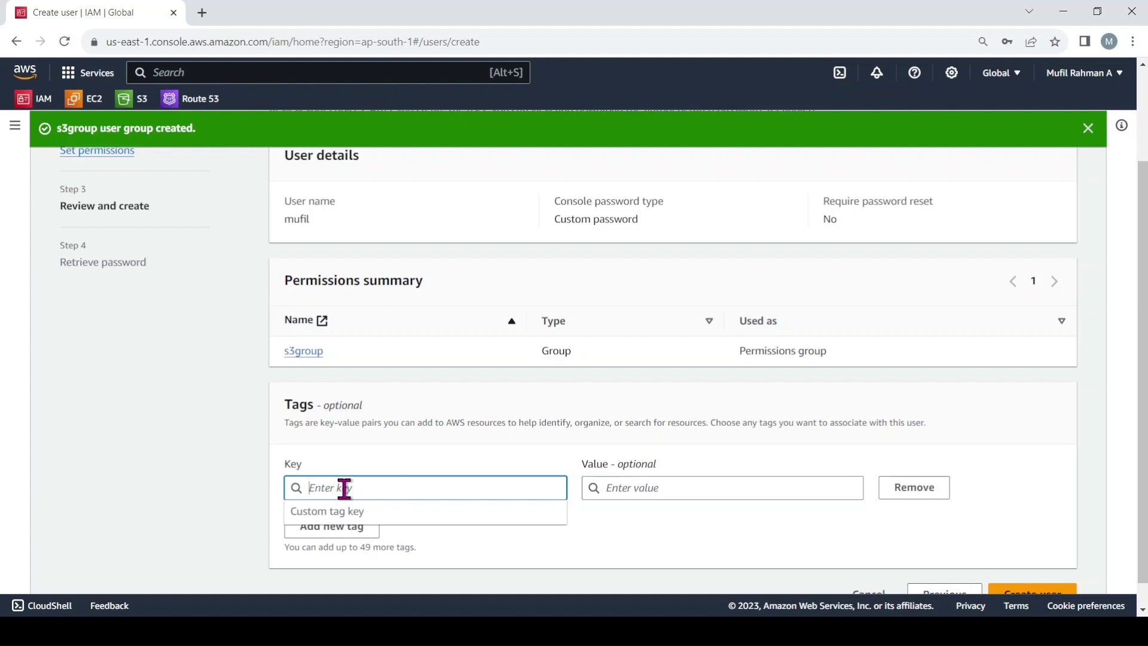
pyautogui.write('s')
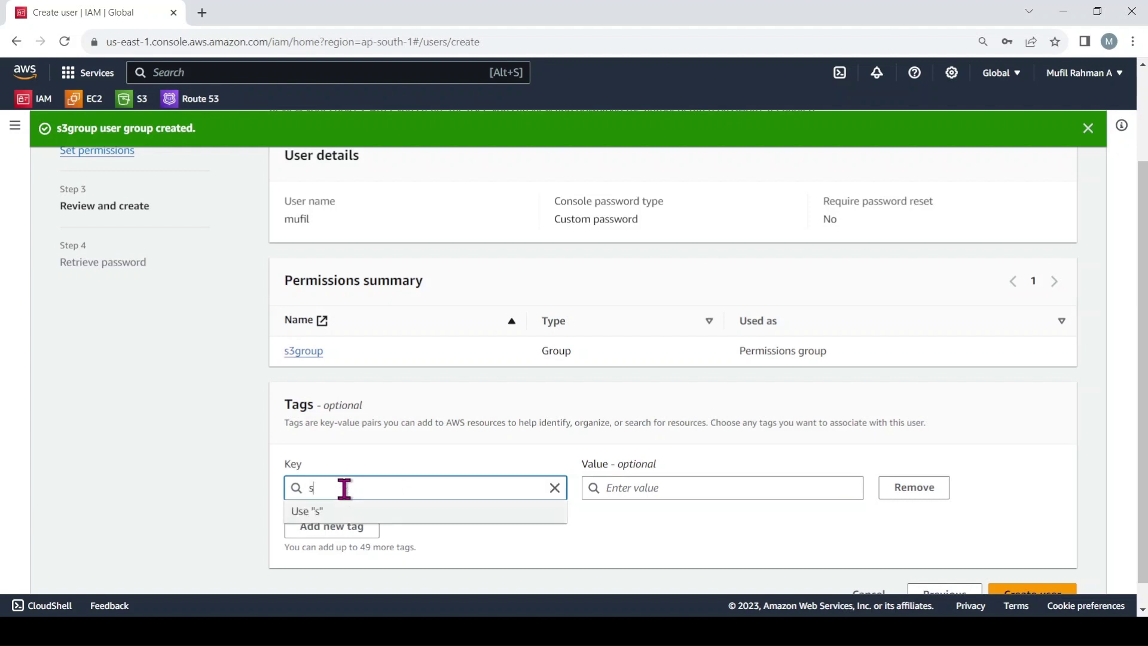
pyautogui.write('3user')
pyautogui.click(647, 481)
pyautogui.write('full')
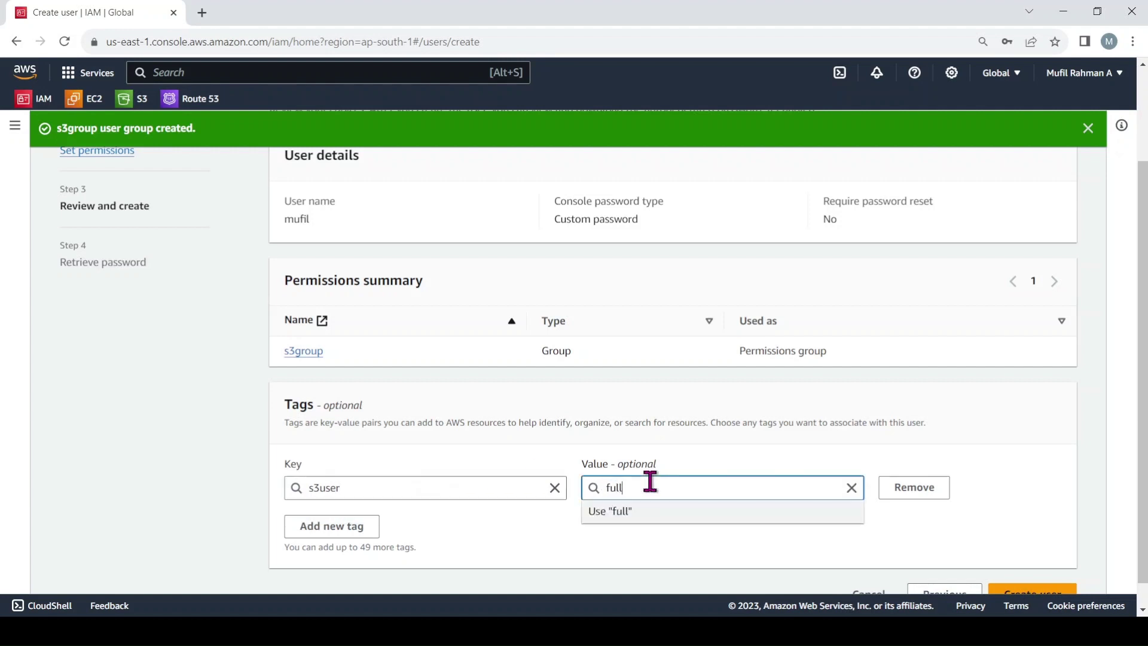
pyautogui.write(' access')
pyautogui.scroll(-1, 855, 478)
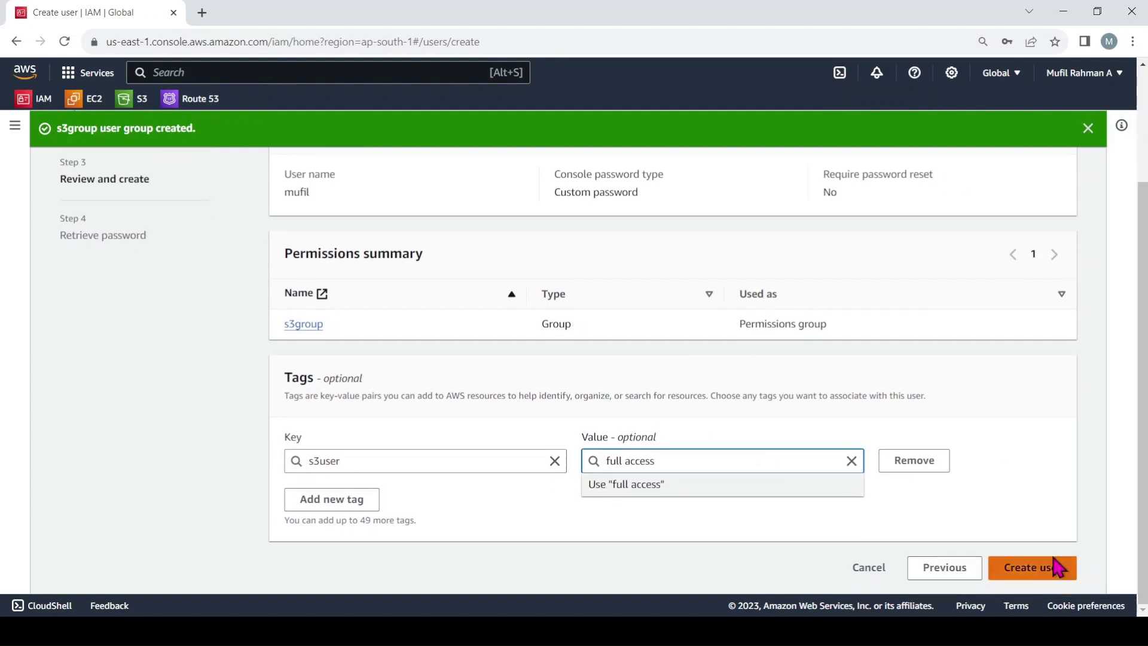
pyautogui.click(1037, 568)
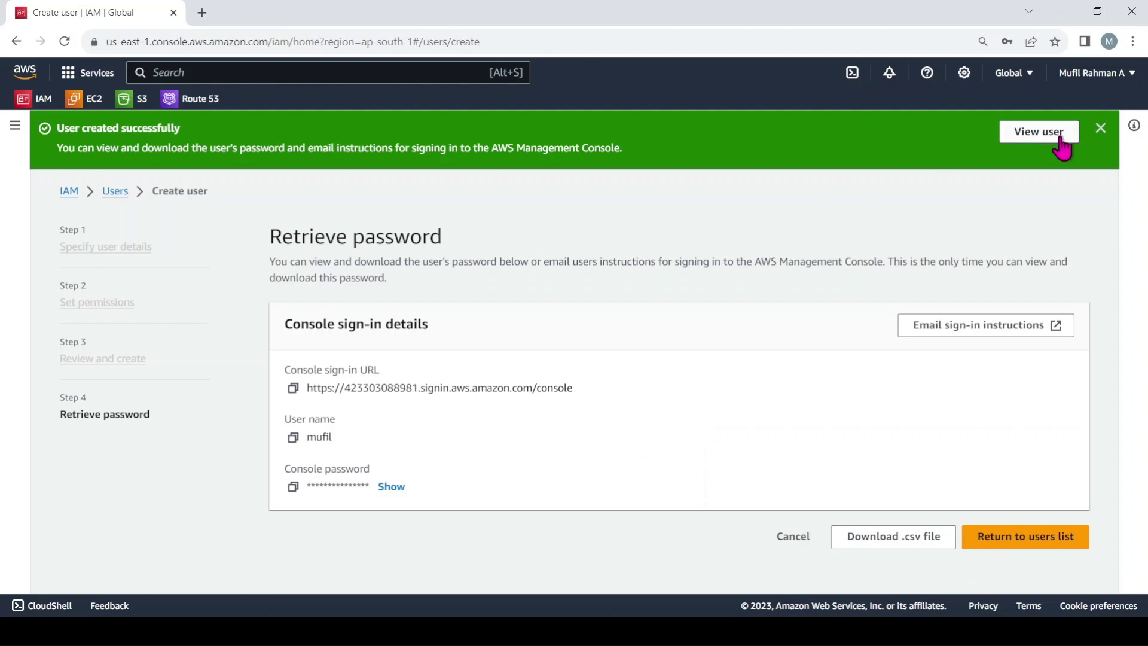
# Step: Skip the password download and review the user's AmazonS3FullAccess permission via s3group
pyautogui.click(1051, 137)
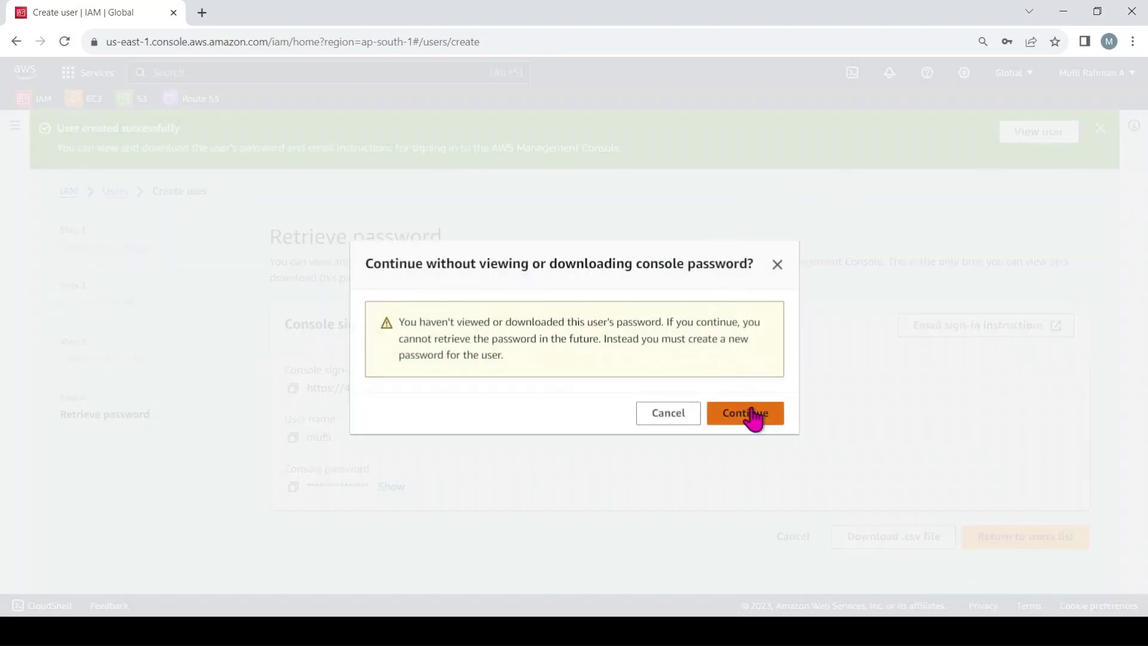
pyautogui.click(748, 413)
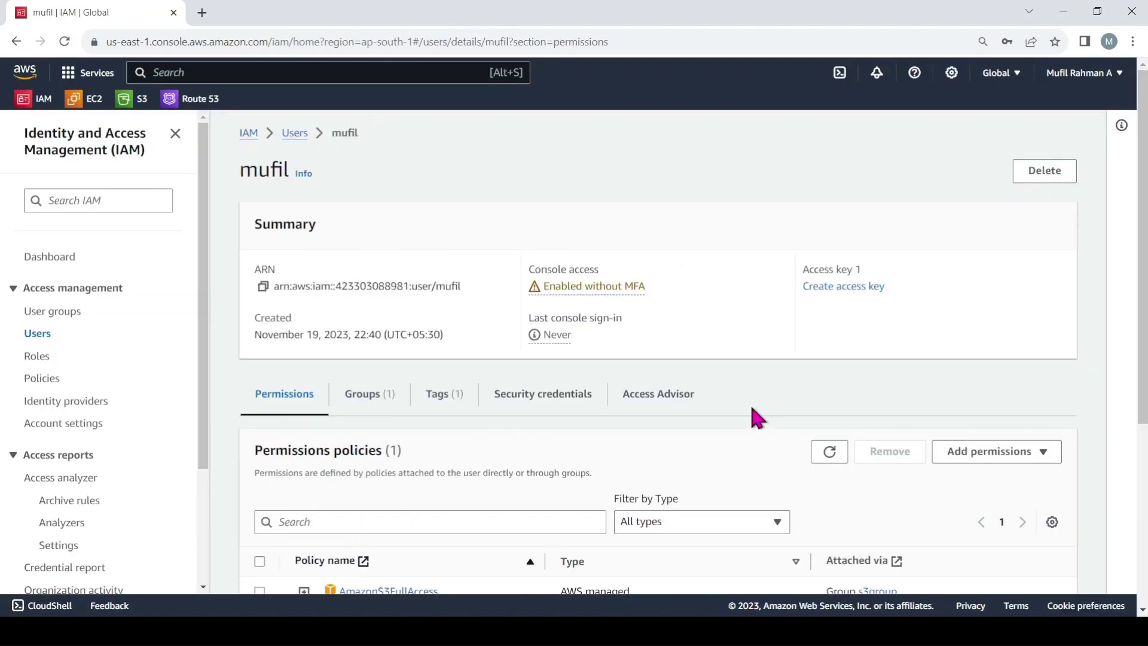
pyautogui.scroll(-5, 750, 409)
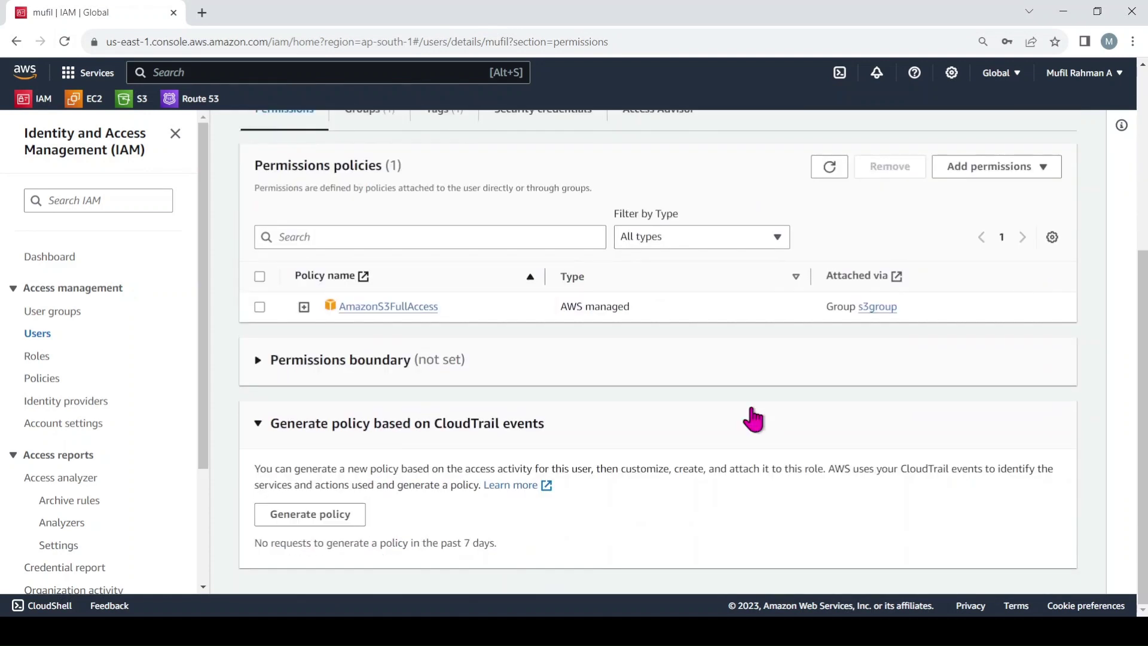
pyautogui.scroll(5, 442, 469)
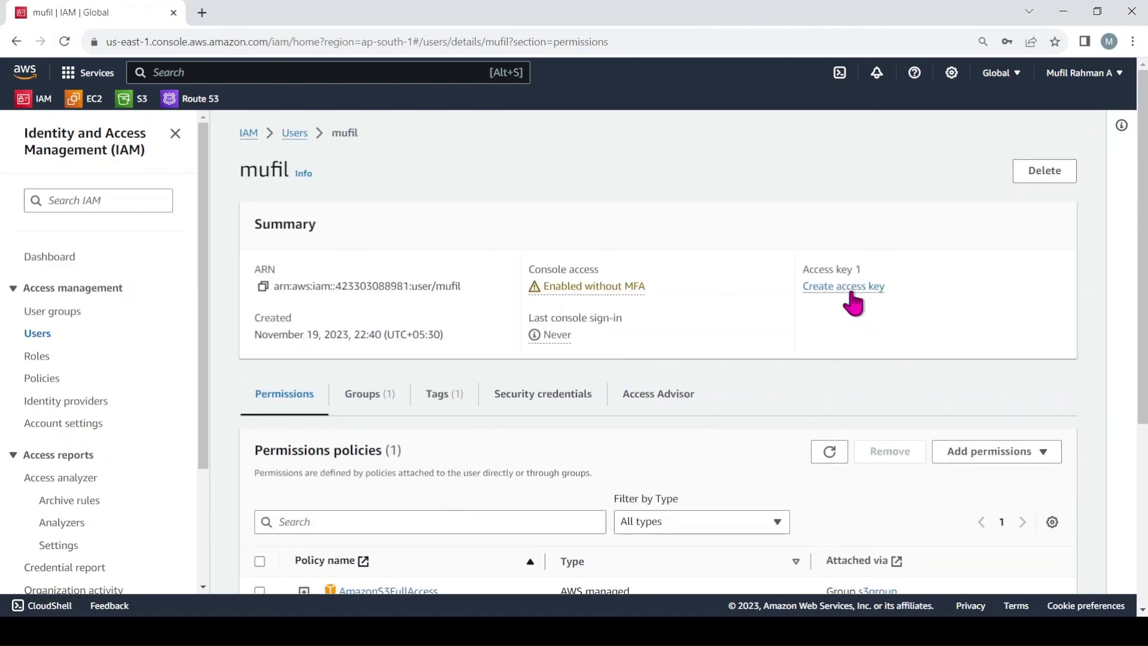
pyautogui.scroll(-5, 533, 342)
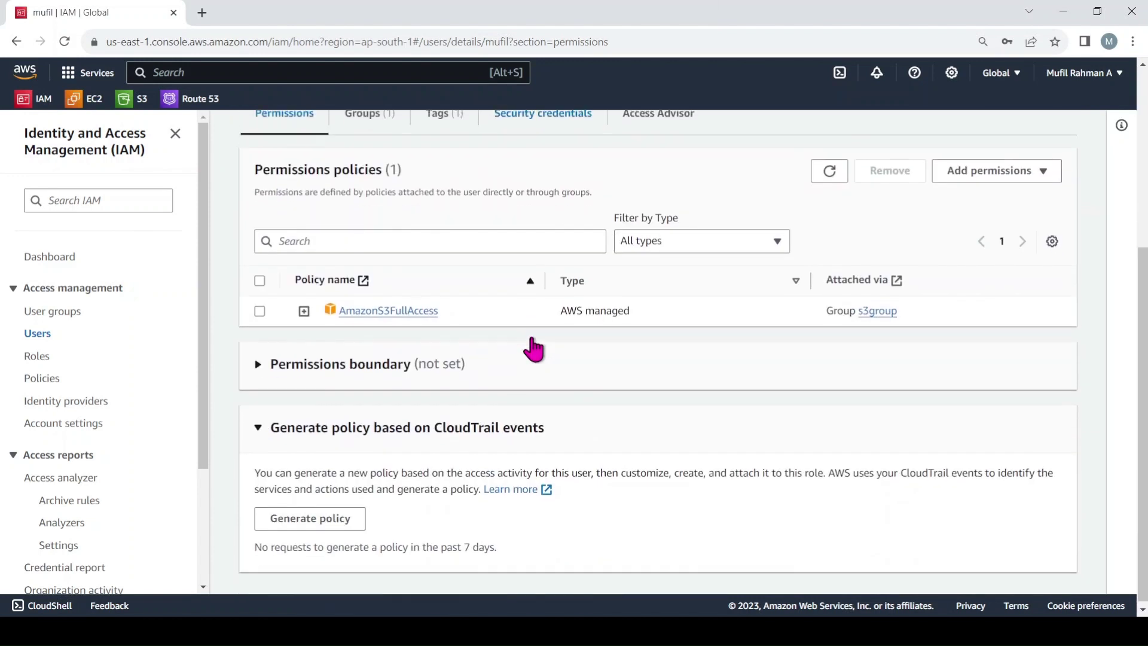
pyautogui.scroll(5, 532, 342)
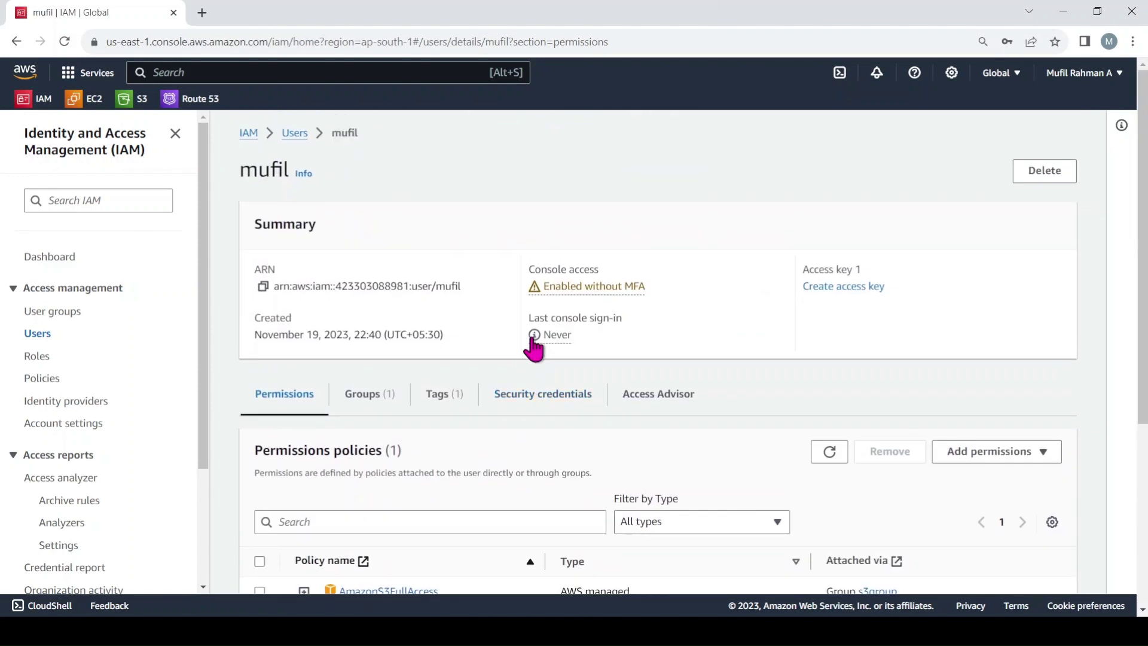
# Step: Begin an access key with the Third-party service use case and advance to the description step
pyautogui.click(849, 288)
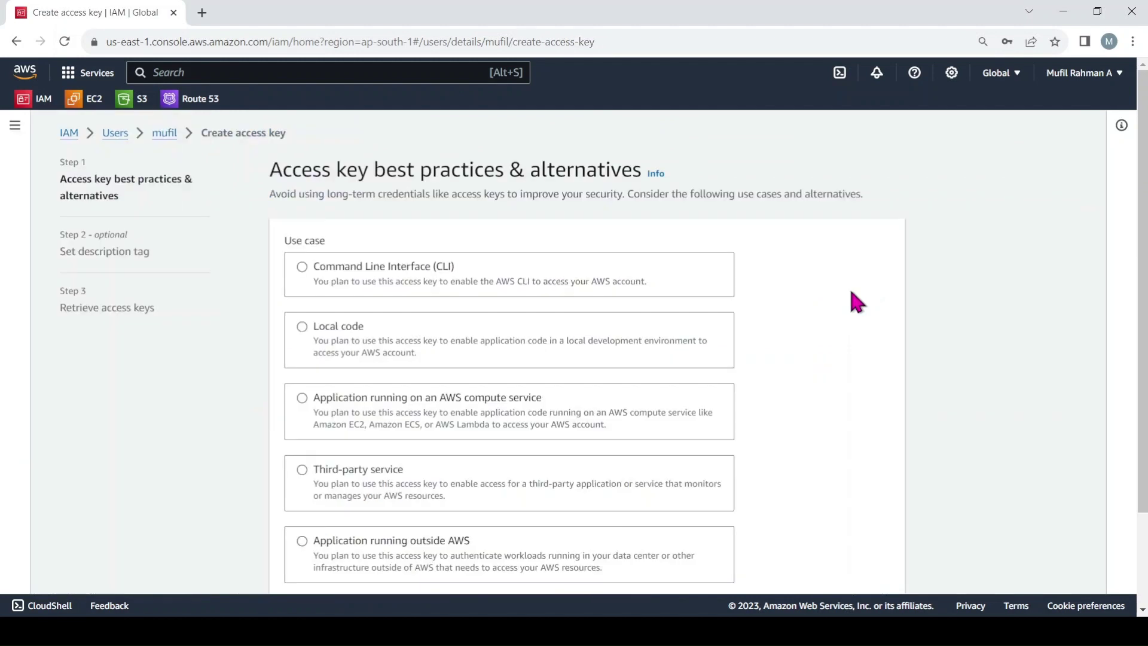
pyautogui.scroll(-3, 802, 363)
pyautogui.scroll(3, 804, 363)
pyautogui.scroll(-2, 615, 395)
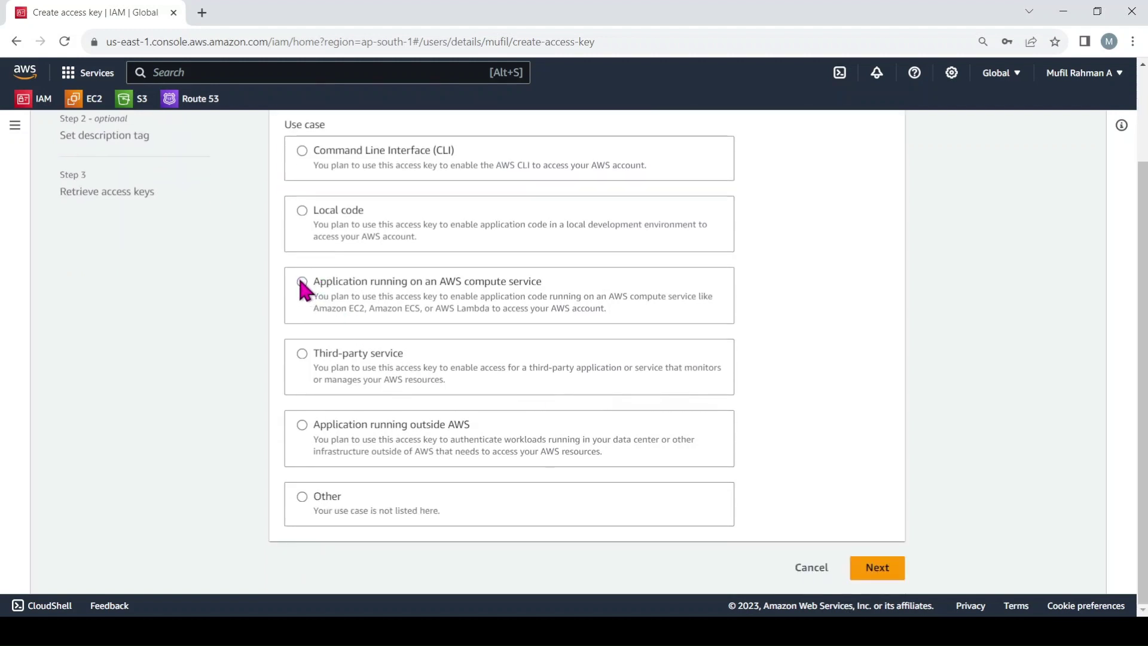
pyautogui.click(294, 358)
pyautogui.scroll(-2, 508, 413)
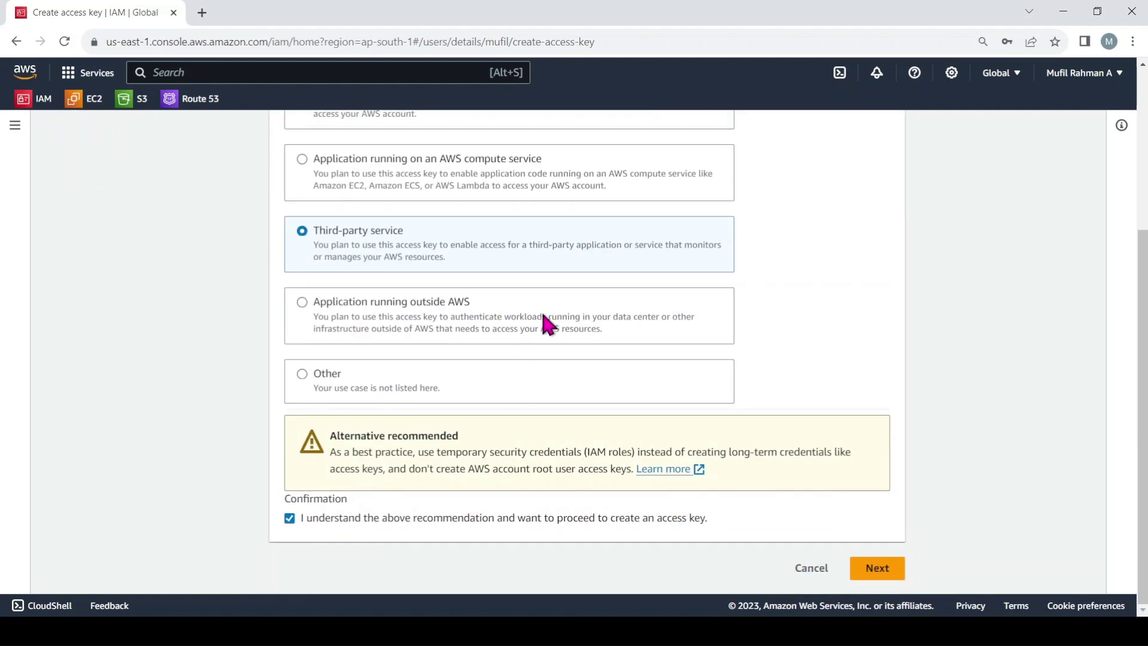
pyautogui.scroll(4, 597, 382)
pyautogui.scroll(-4, 612, 406)
pyautogui.scroll(4, 615, 410)
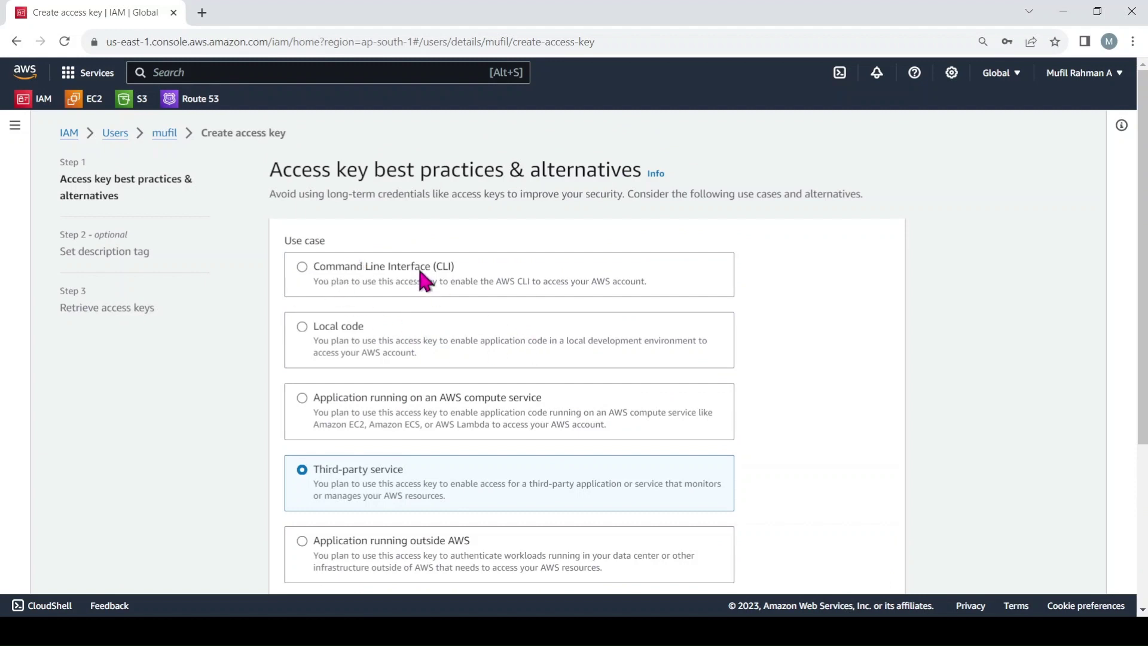
pyautogui.scroll(-4, 440, 281)
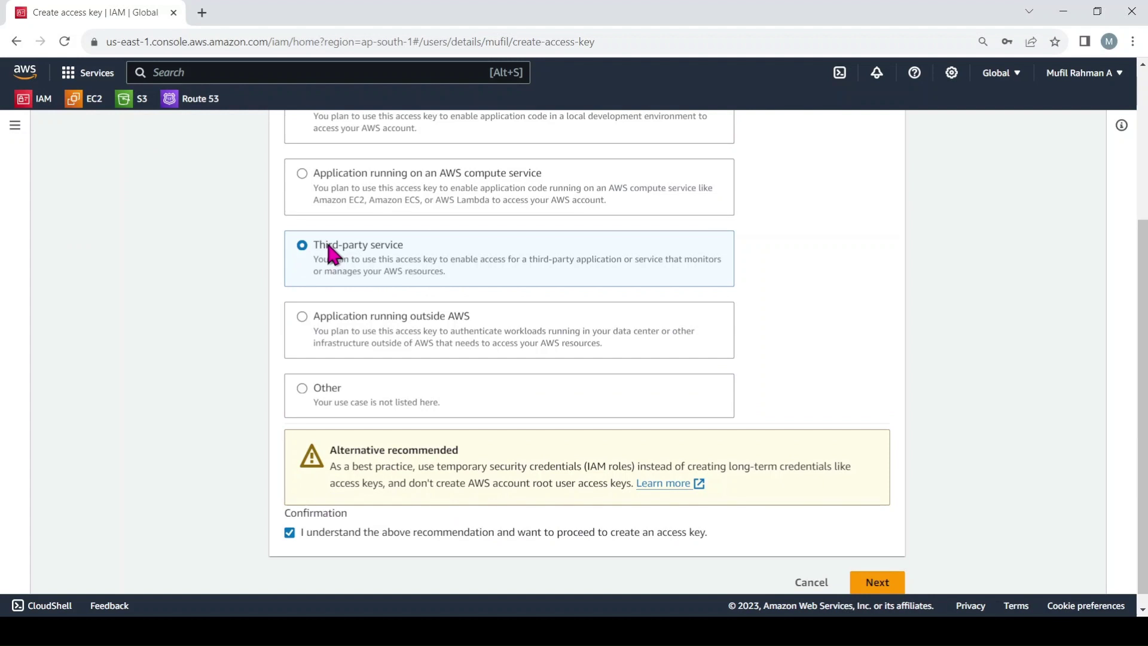
pyautogui.scroll(-1, 807, 461)
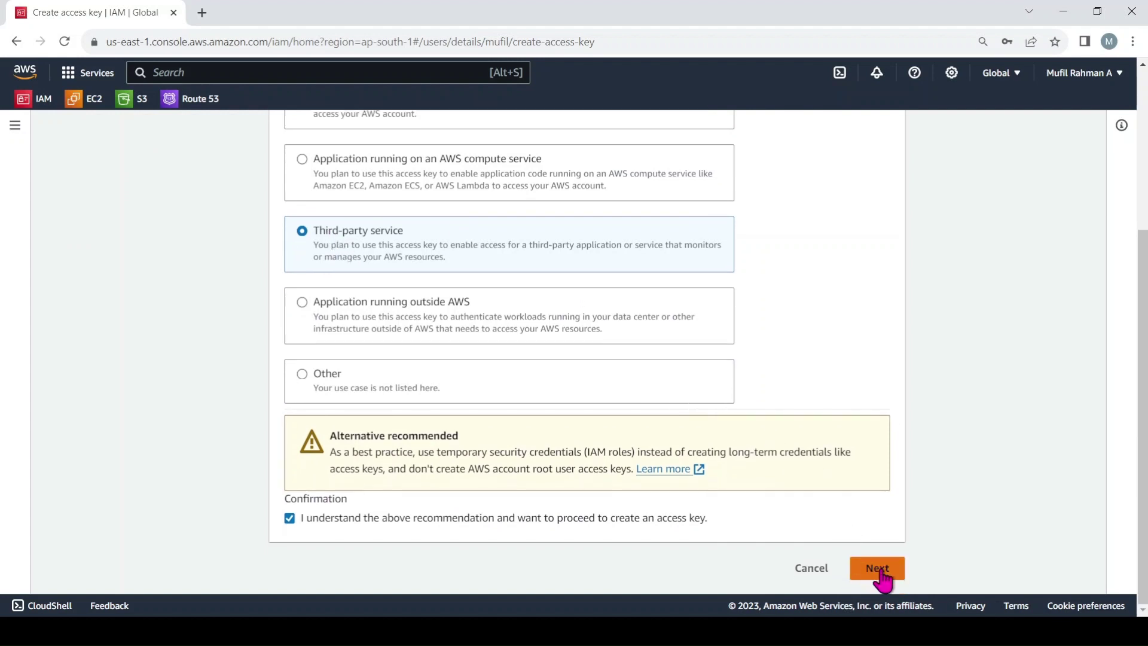
pyautogui.click(879, 571)
# Step: Create the access key with a description tag naming it as the user's access key
pyautogui.click(338, 271)
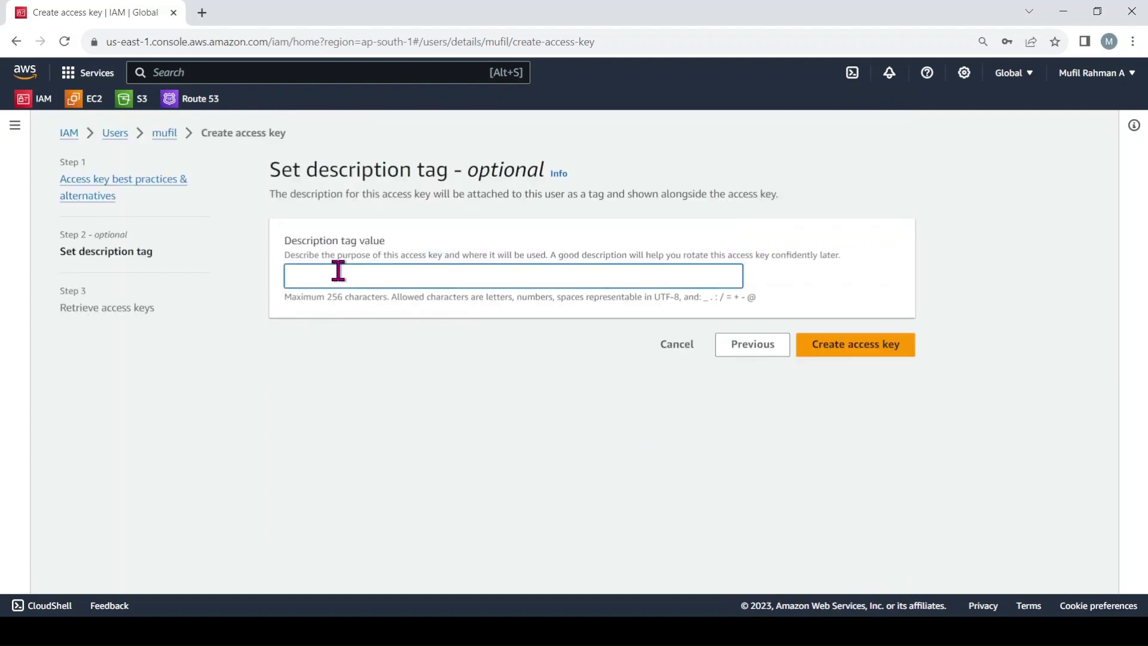
pyautogui.write('mufil-accesskey')
pyautogui.click(833, 347)
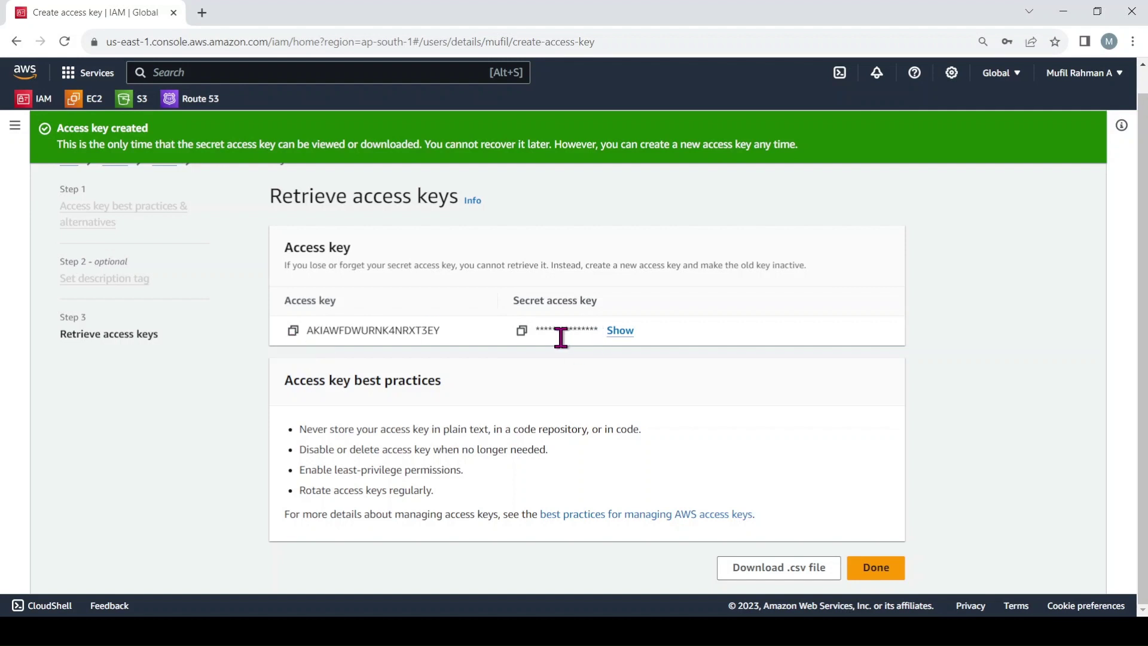
# Step: Copy the secret key and access key ID, download the .csv file, and finish
pyautogui.click(620, 331)
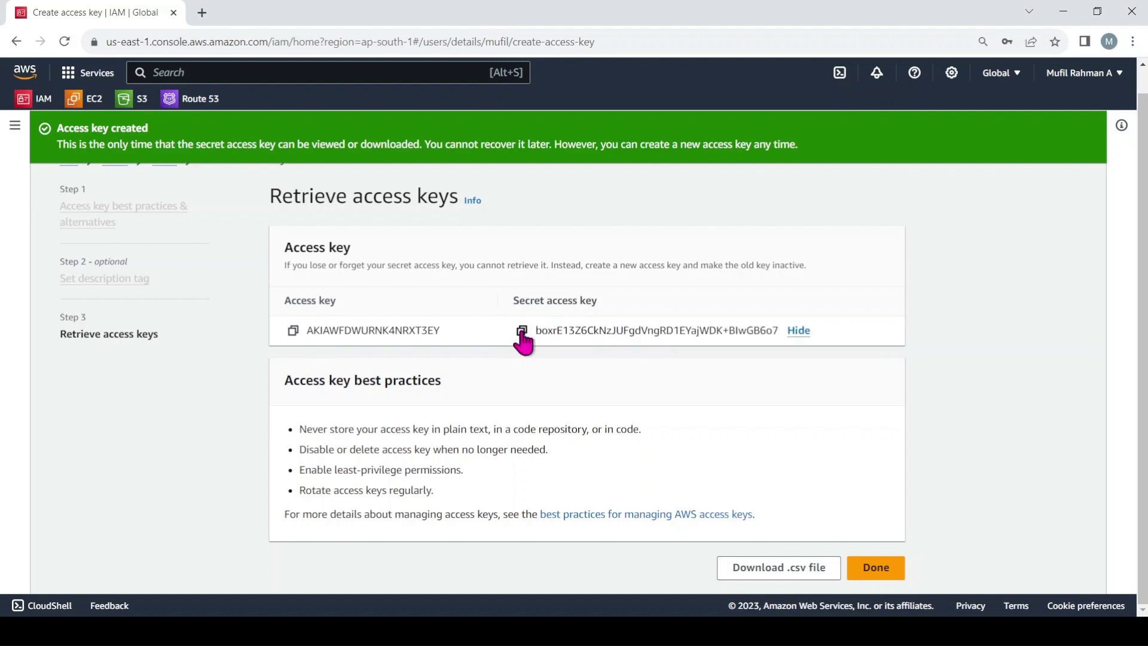
pyautogui.click(521, 330)
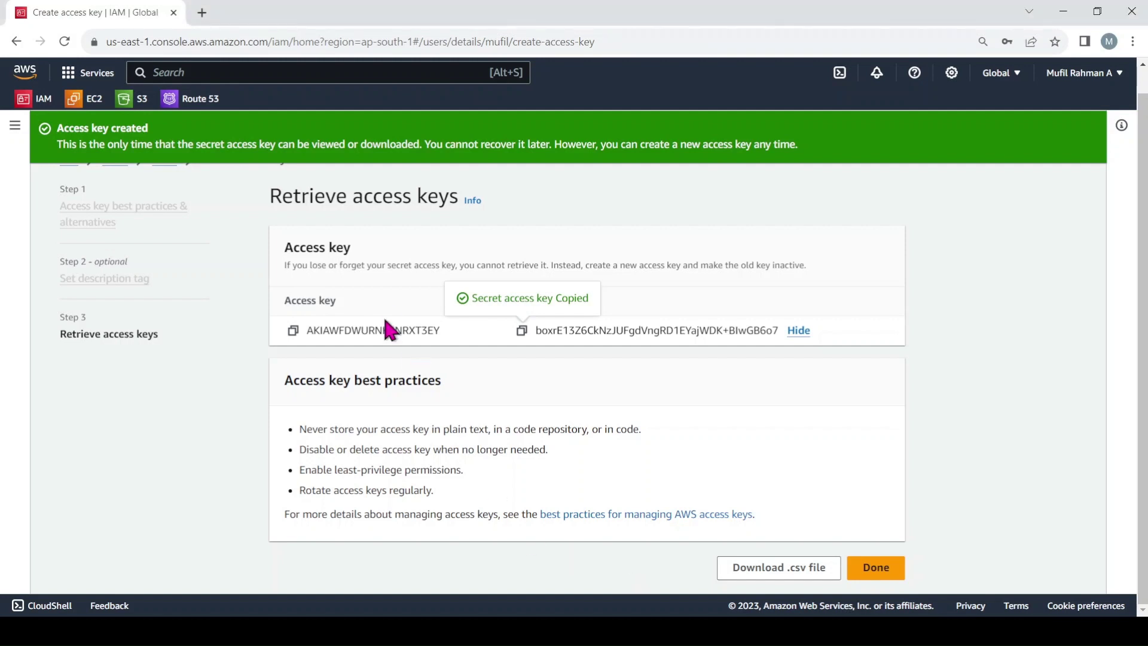
pyautogui.click(293, 331)
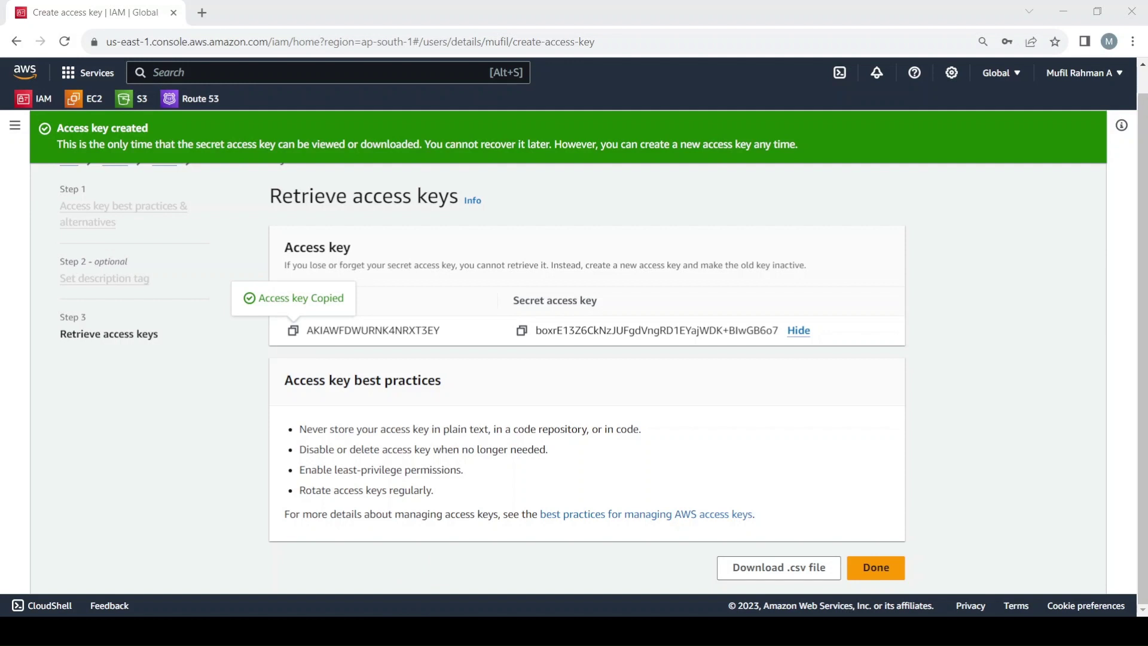
pyautogui.click(570, 429)
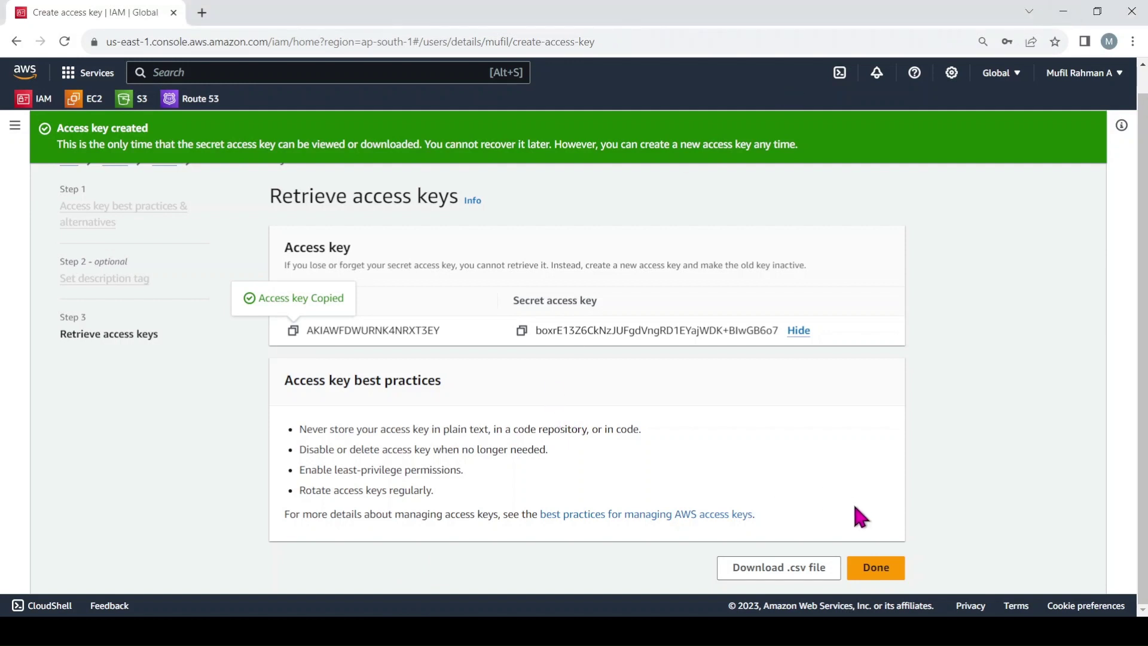
pyautogui.click(799, 569)
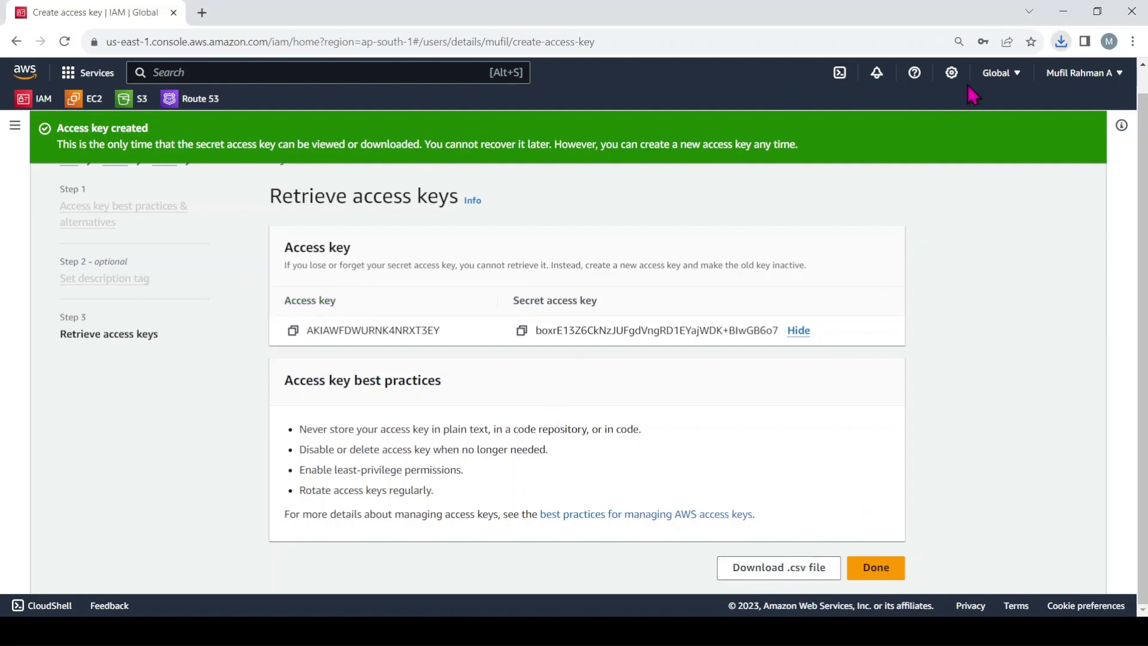
pyautogui.click(884, 572)
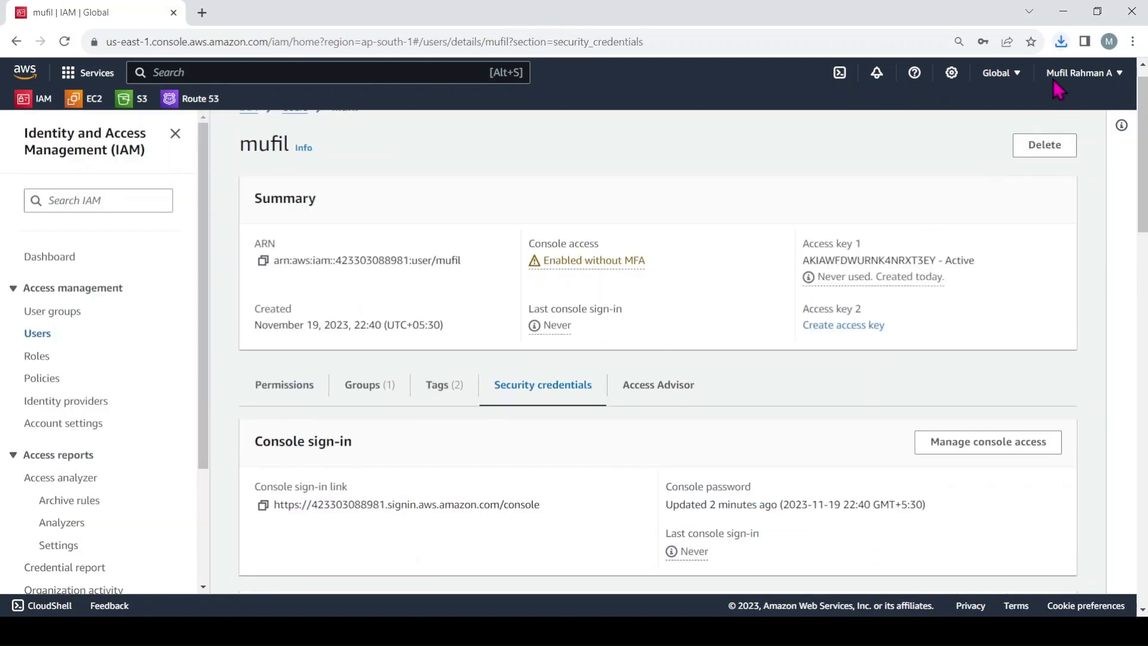
# Step: Scroll through the user's security credentials to check the new access key
pyautogui.scroll(-5, 651, 394)
pyautogui.scroll(-15, 650, 389)
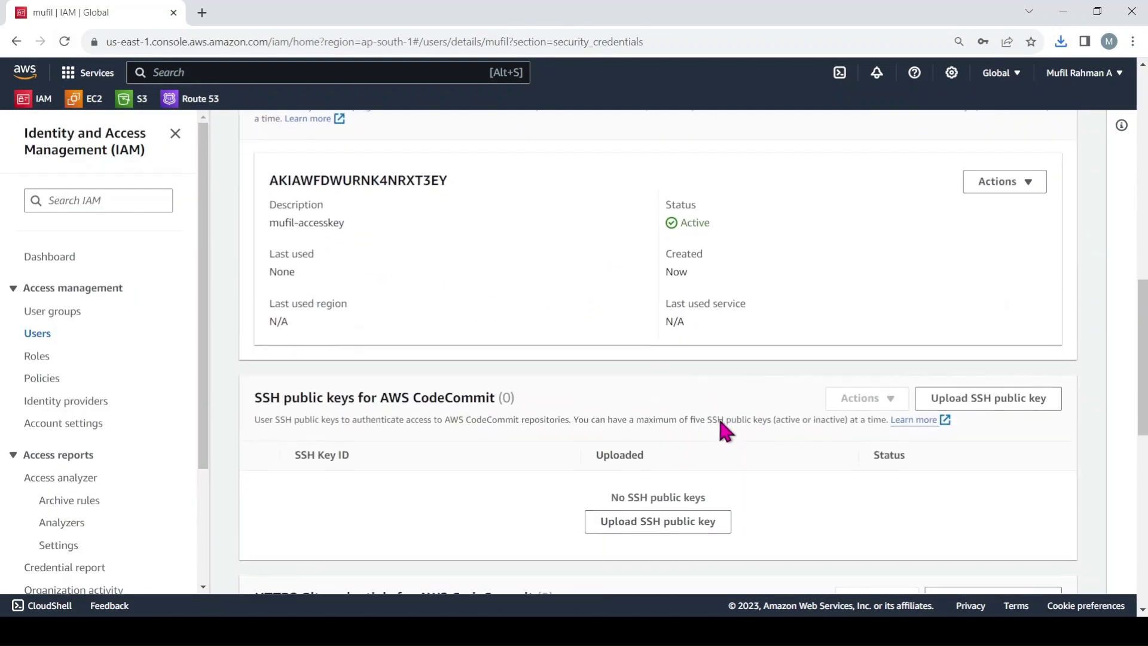
pyautogui.scroll(15, 720, 449)
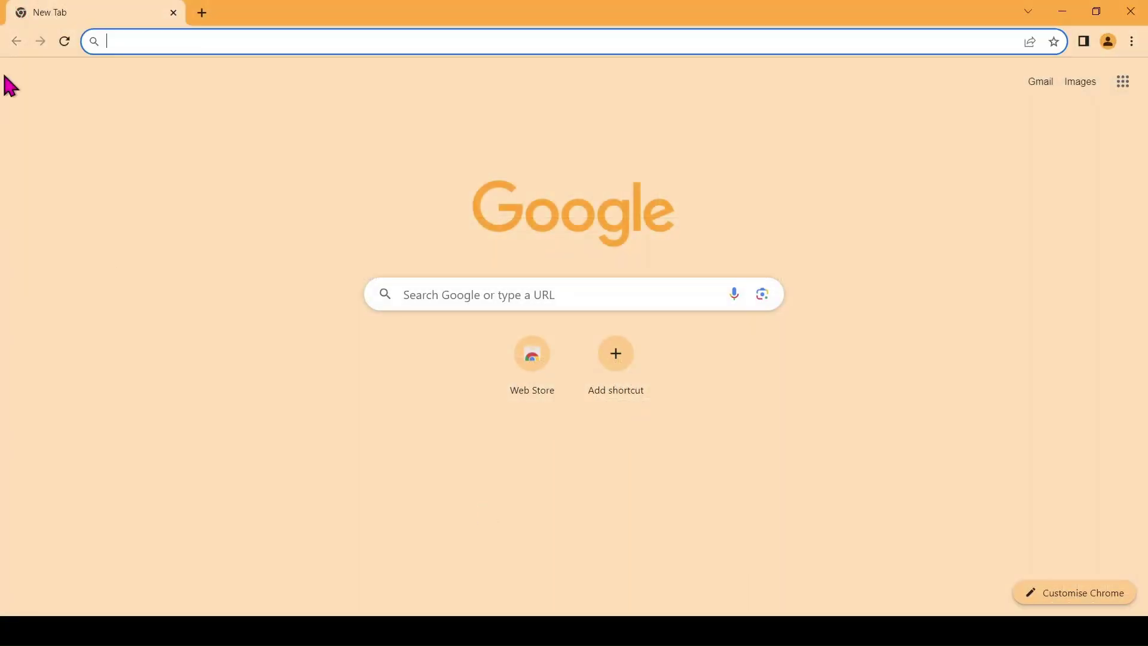
# Step: Search for aws, open the AWS site, and choose IAM user sign-in
pyautogui.click(127, 42)
pyautogui.write('aws')
pyautogui.press('Return')
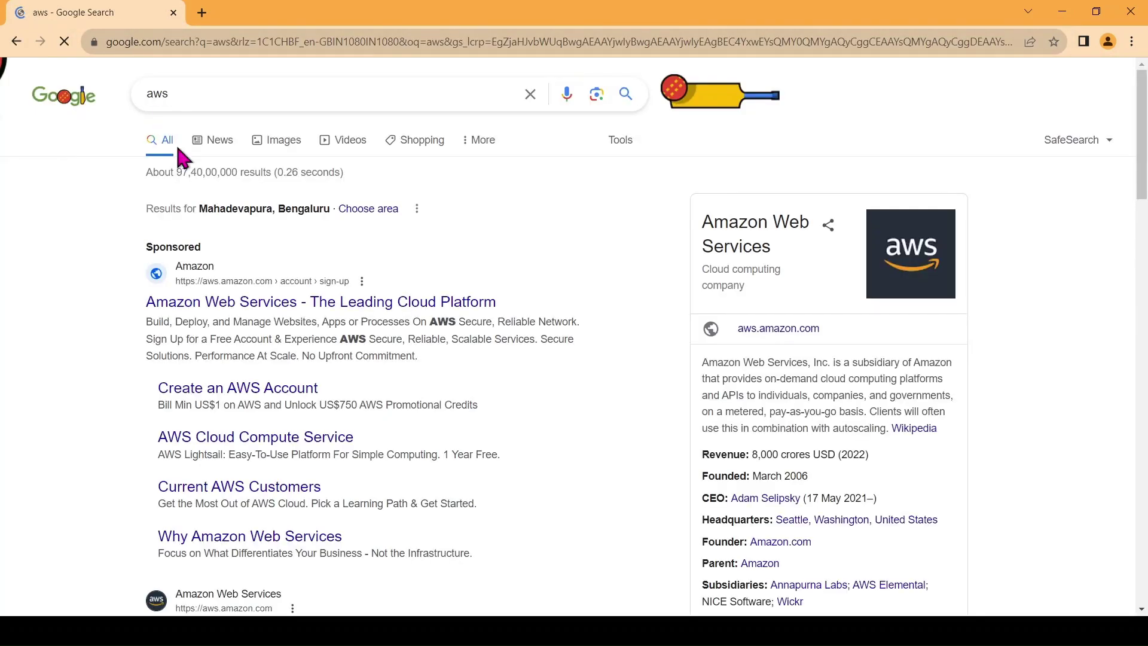
pyautogui.click(211, 304)
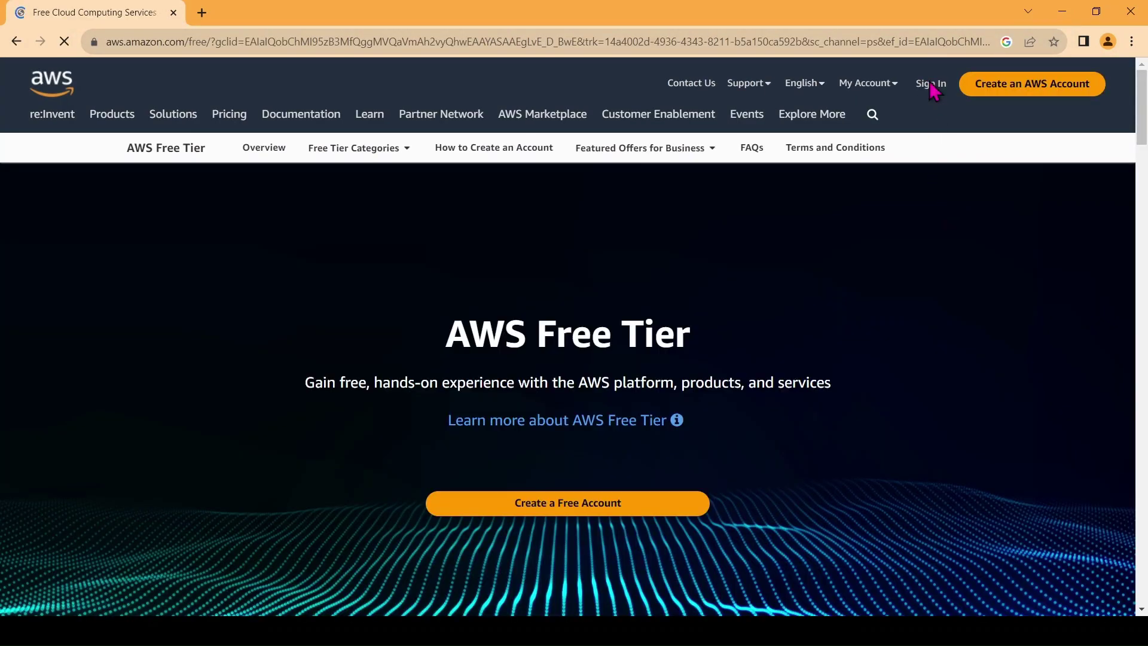
pyautogui.click(928, 83)
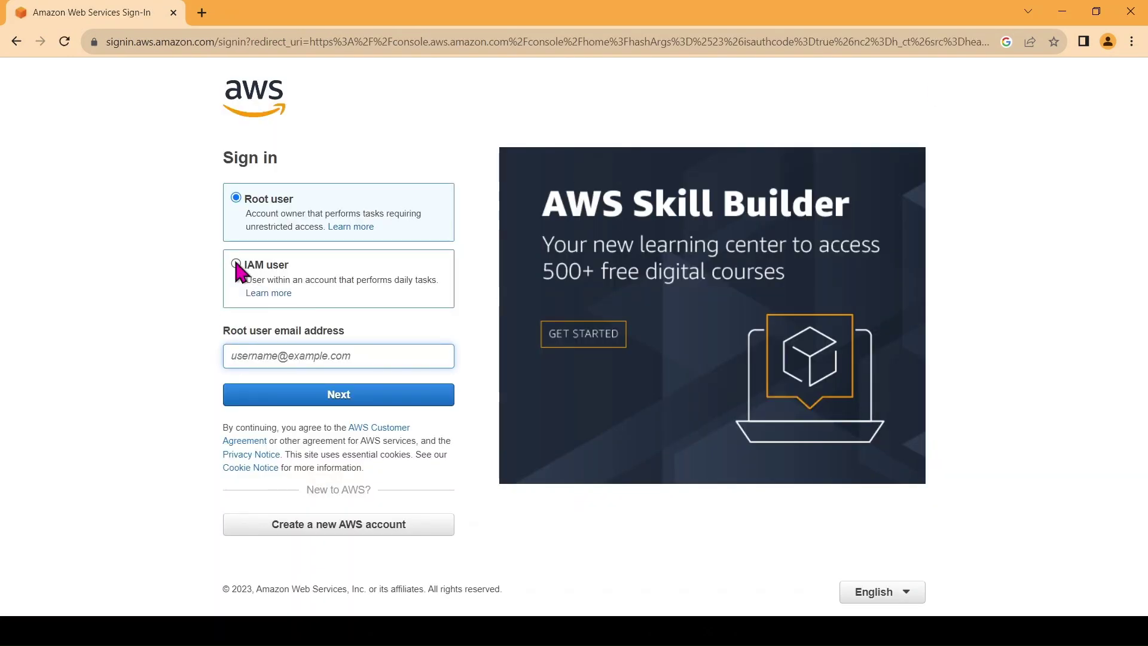
pyautogui.click(236, 264)
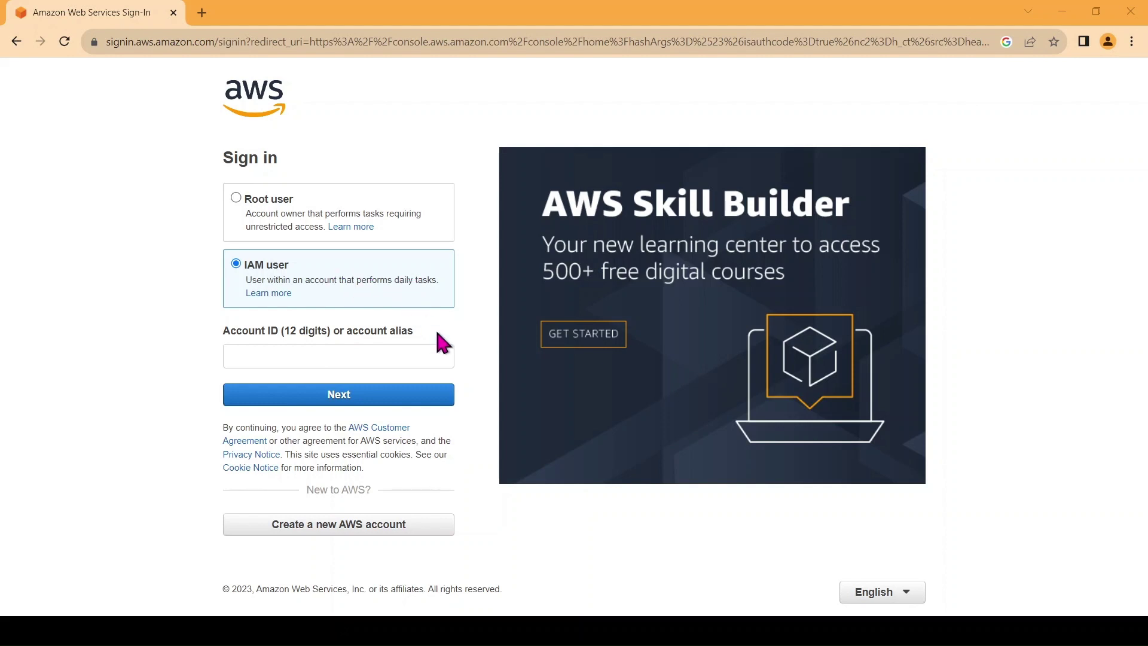
# Step: Sign in with the pasted account ID, the IAM user name and its password
pyautogui.click(272, 353)
pyautogui.hotkey('ctrl', 'v')
pyautogui.click(331, 395)
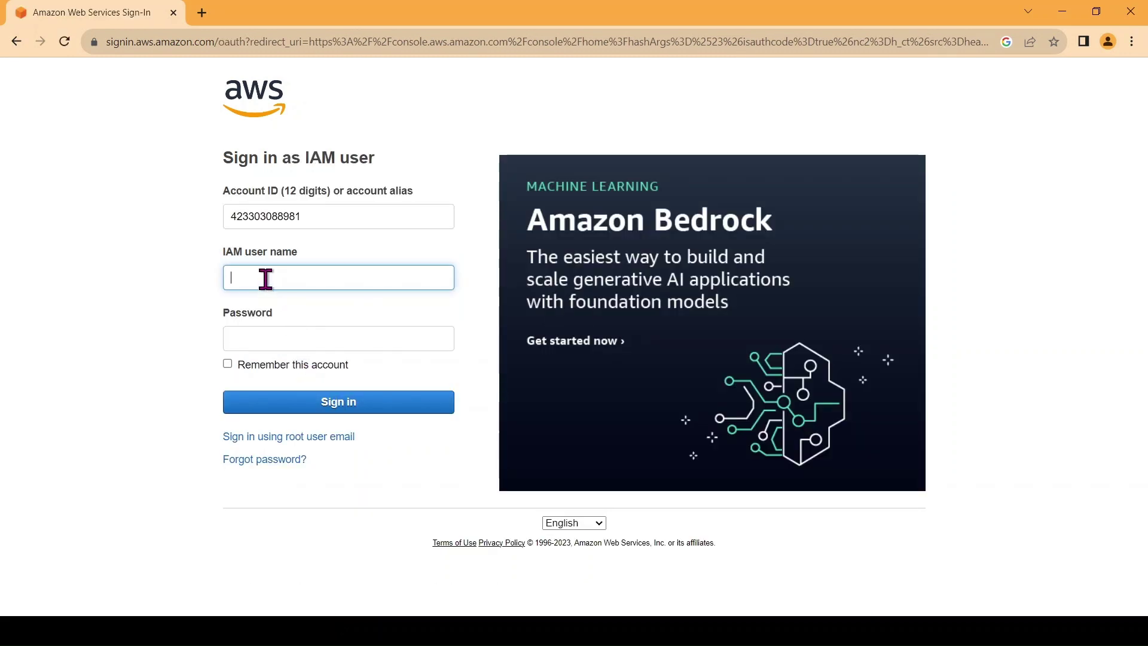
pyautogui.write('mufil')
pyautogui.click(253, 328)
pyautogui.write('***********')
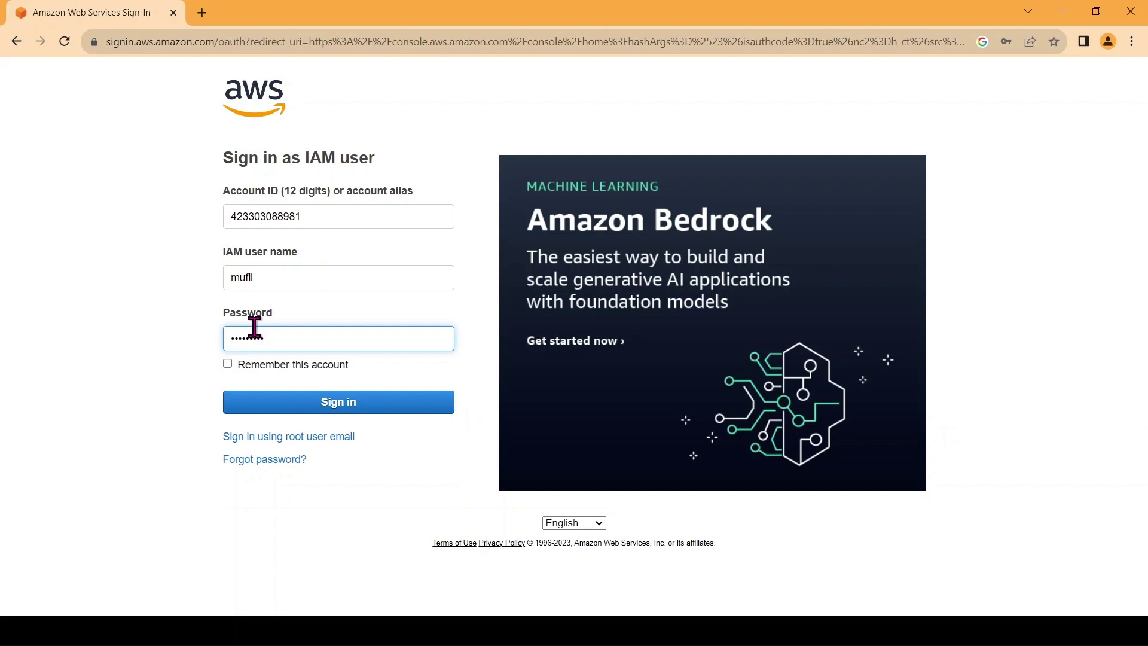
pyautogui.press('Return')
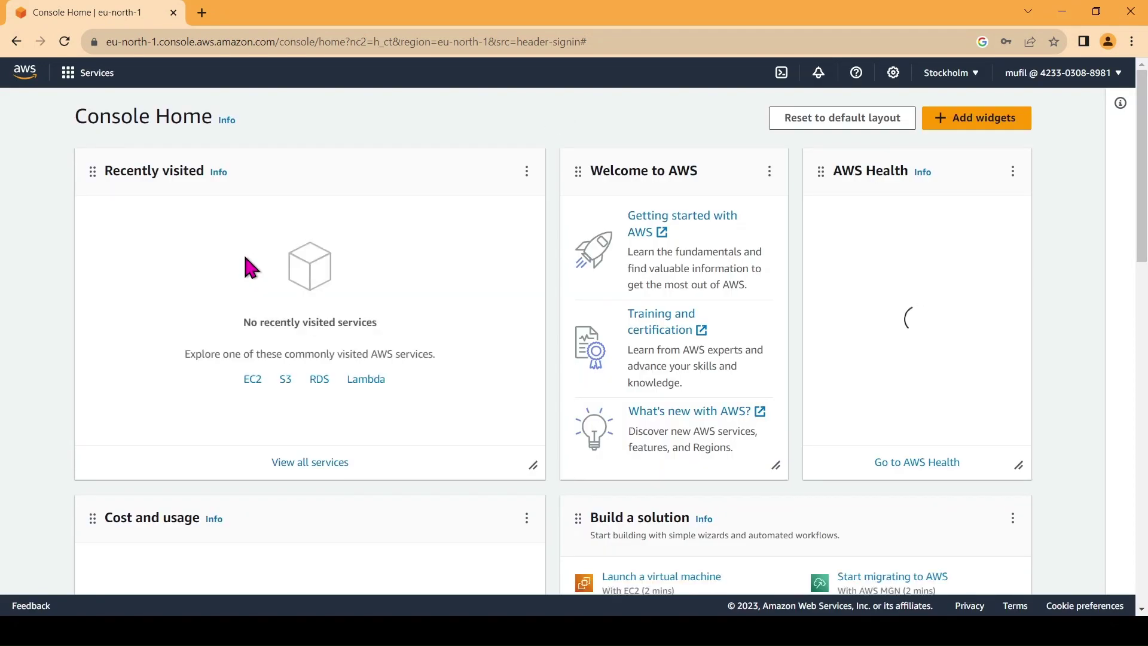
# Step: Dismiss the console tour tips and switch the region to Asia Pacific (Mumbai)
pyautogui.click(89, 205)
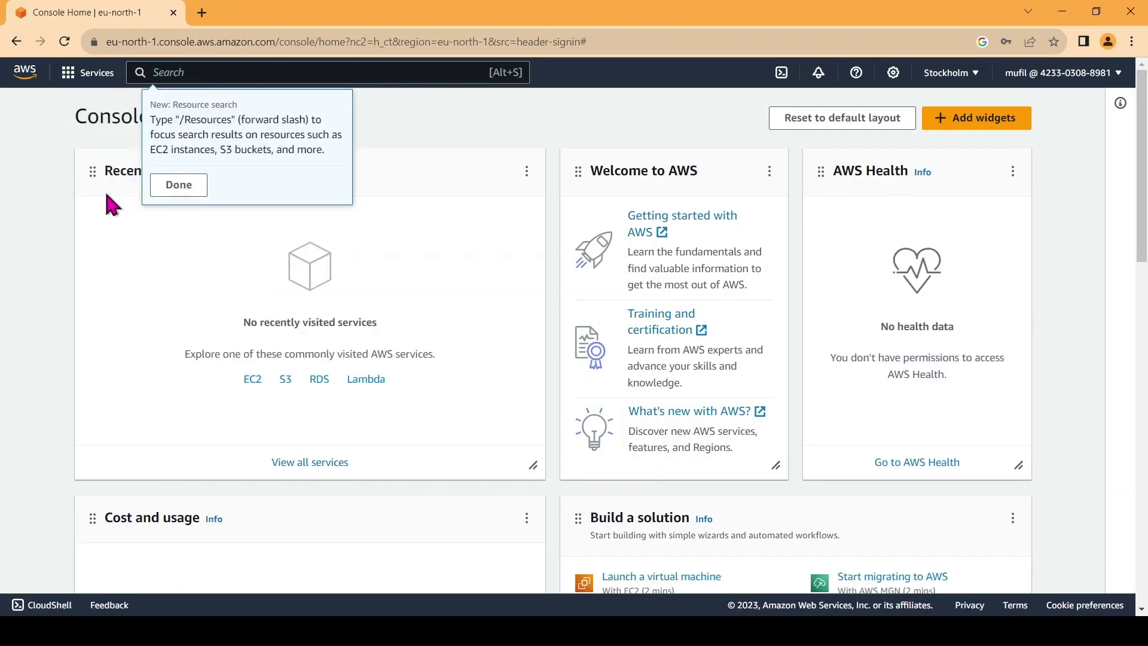
pyautogui.click(175, 193)
pyautogui.click(846, 196)
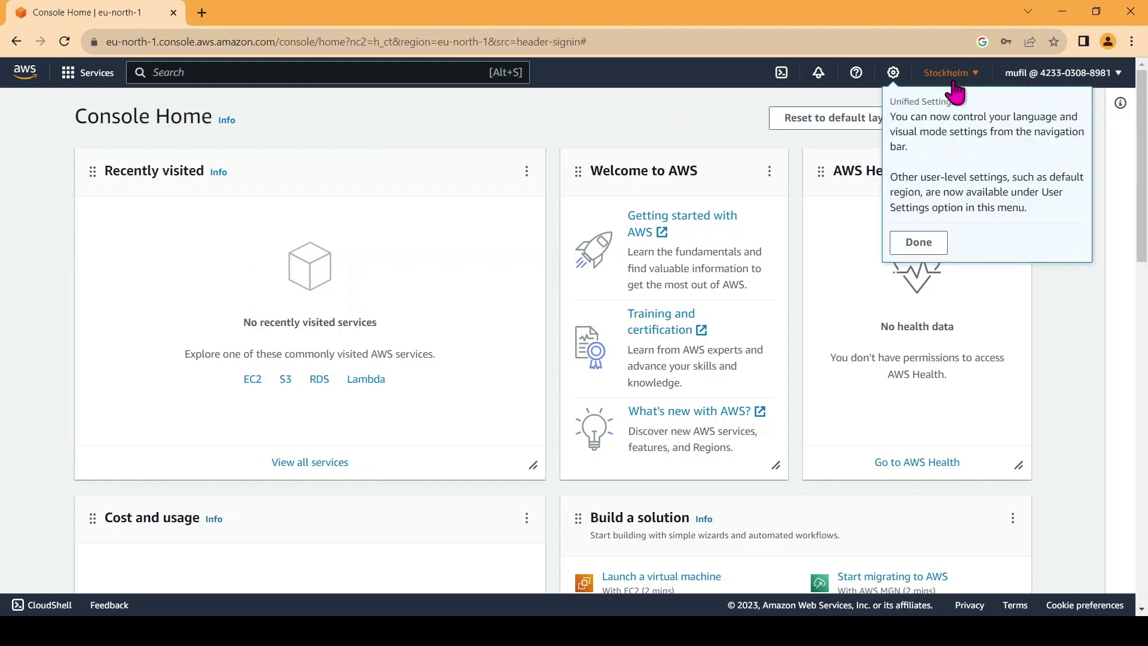
pyautogui.click(918, 242)
pyautogui.click(955, 82)
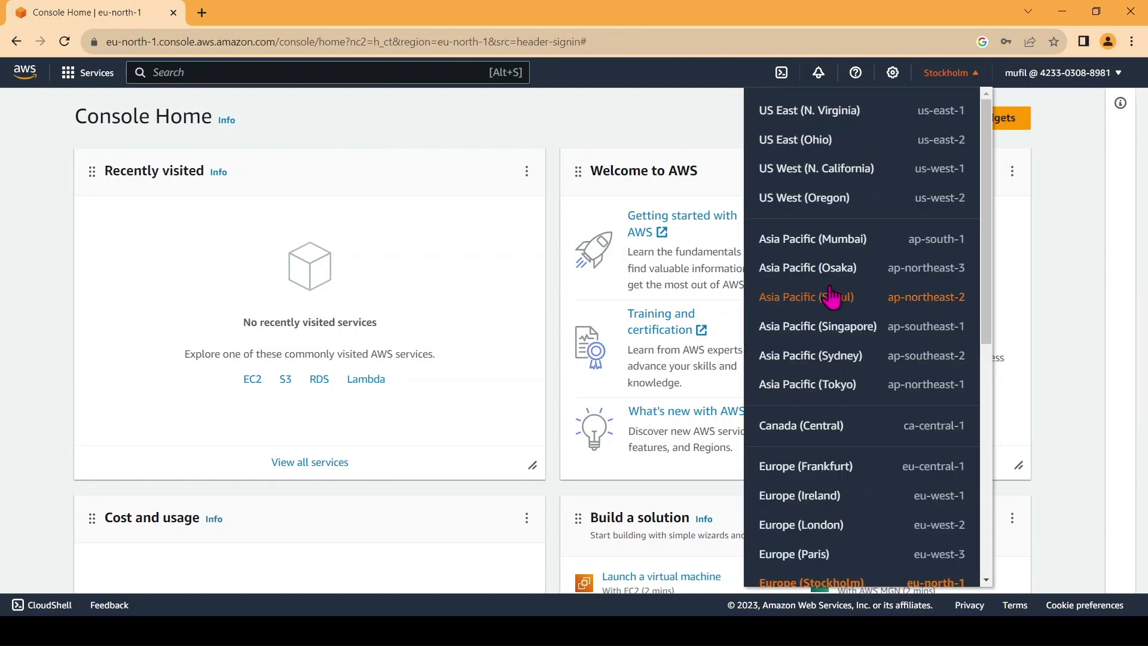
pyautogui.click(822, 243)
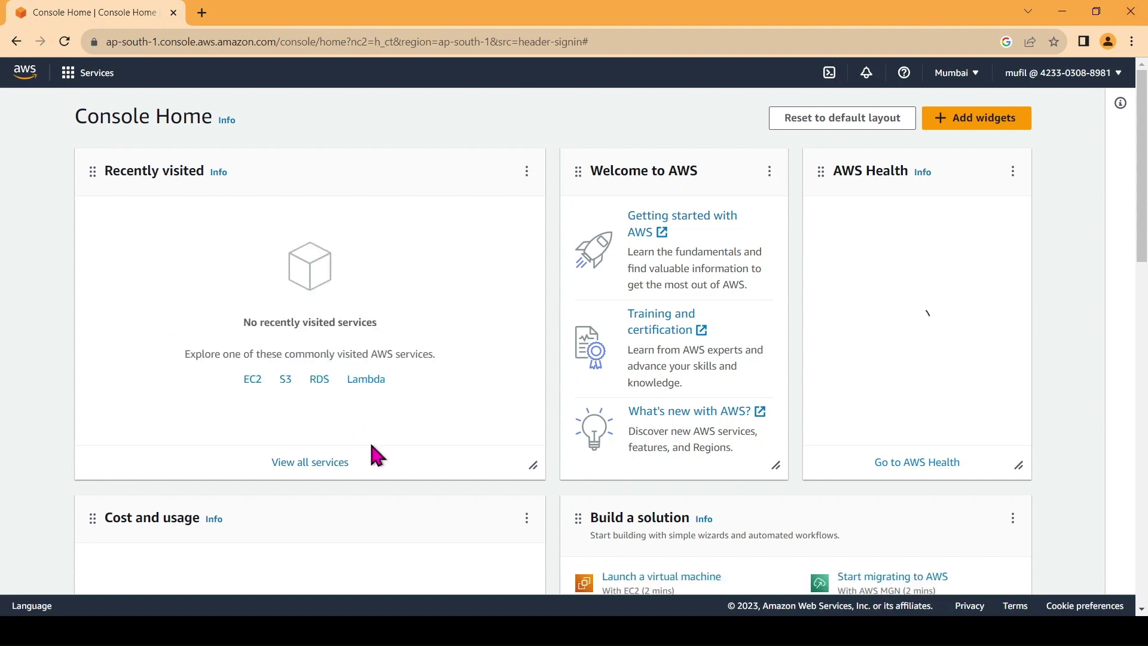
# Step: Open the EC2 dashboard and look over its contents
pyautogui.click(251, 381)
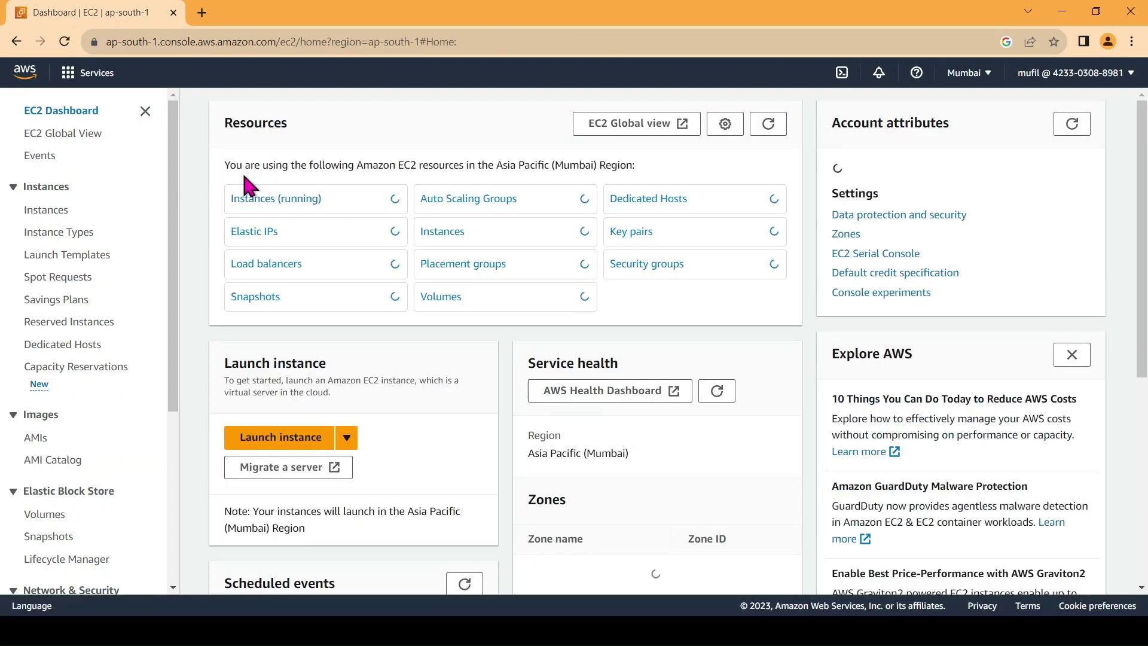
pyautogui.scroll(-5, 384, 324)
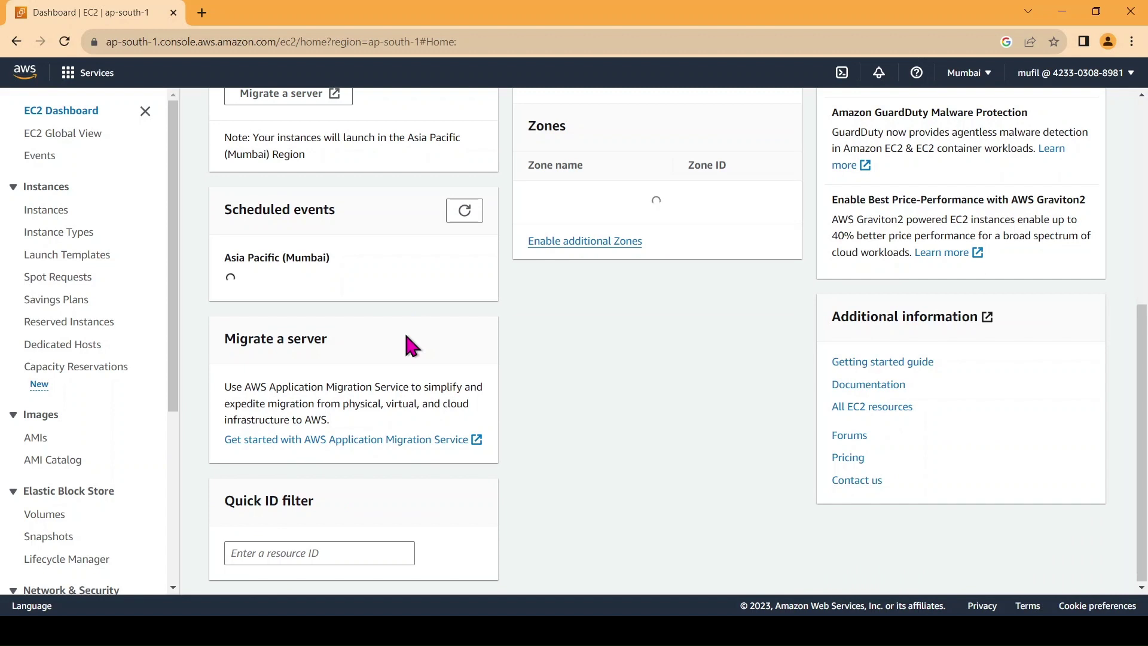
pyautogui.scroll(5, 407, 342)
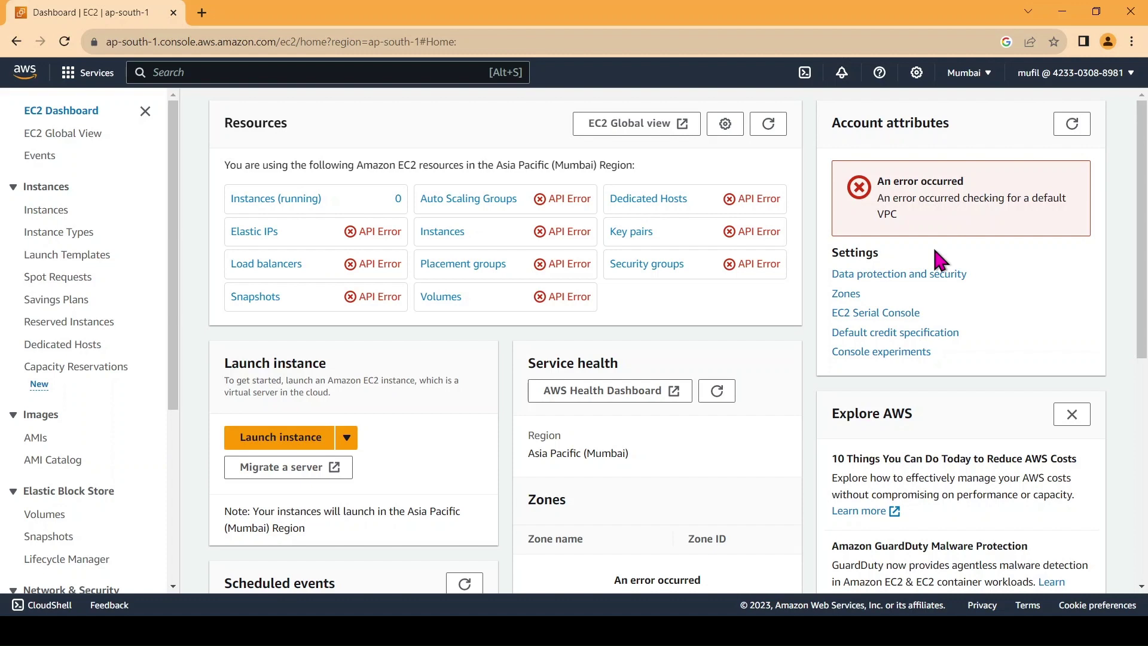
# Step: Search the services for 's3' and open Amazon S3
pyautogui.click(217, 73)
pyautogui.write('s3')
pyautogui.click(363, 218)
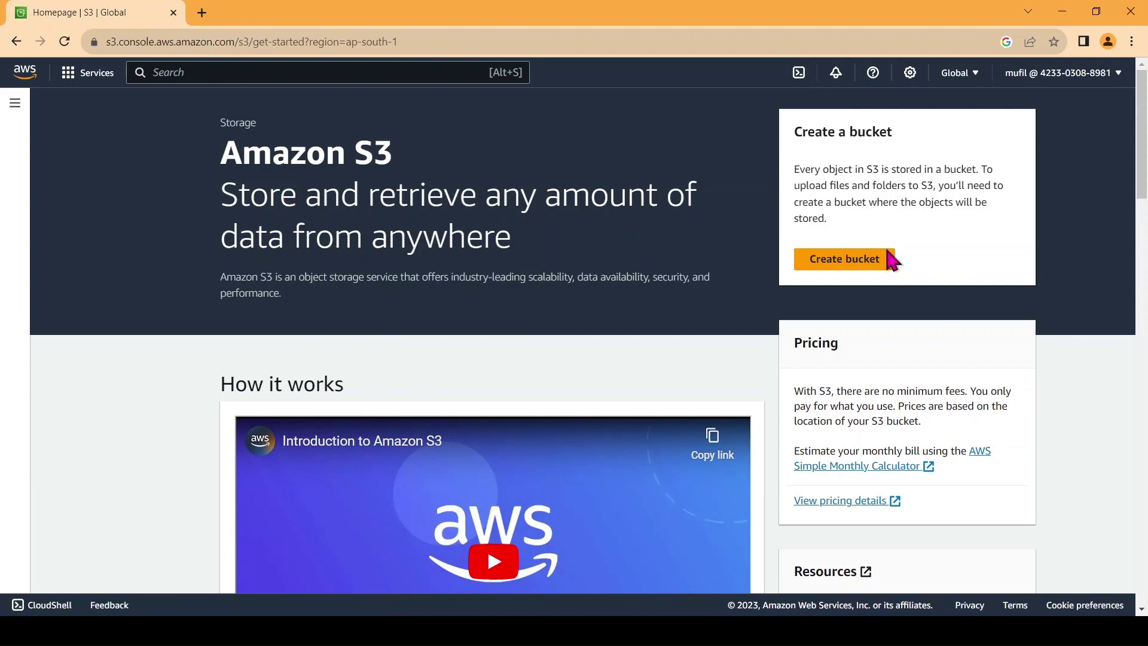
# Step: Start a new bucket named expensetracker, leaving the region as Asia Pacific (Mumbai) ap-south-1
pyautogui.click(860, 263)
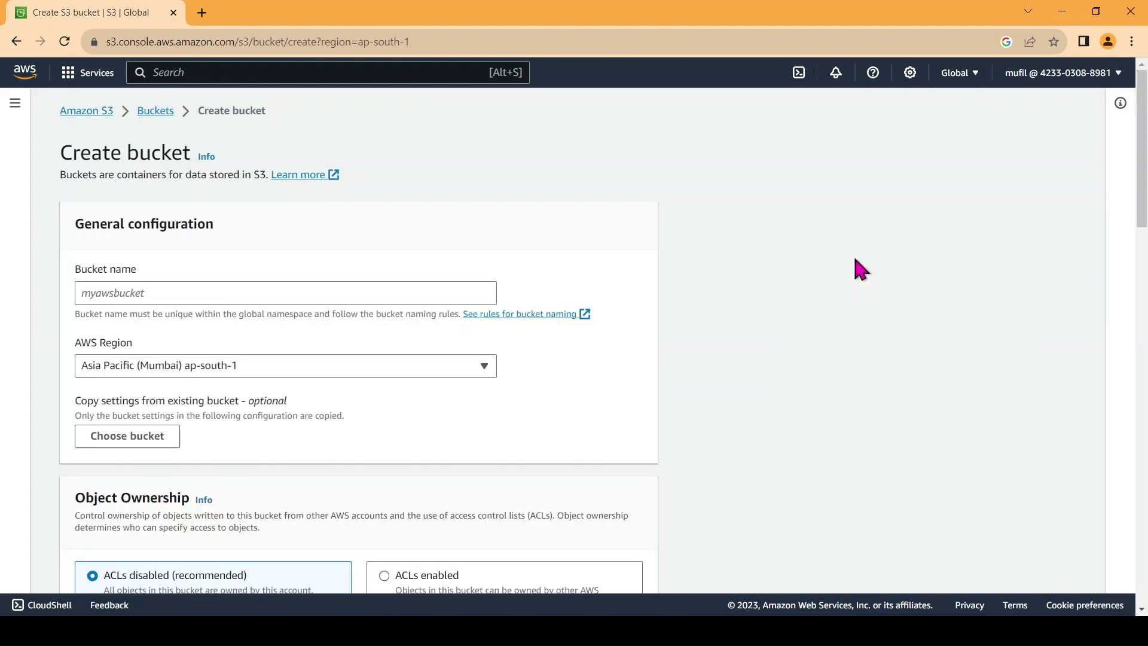
pyautogui.scroll(-4, 340, 359)
pyautogui.scroll(3, 340, 358)
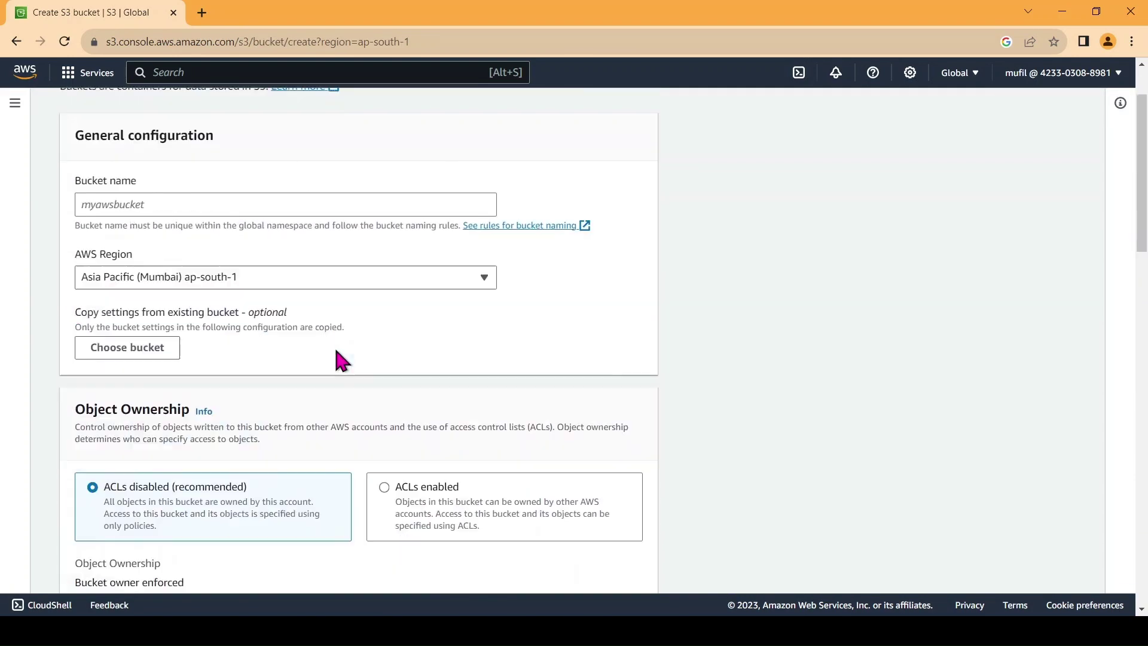
pyautogui.click(136, 225)
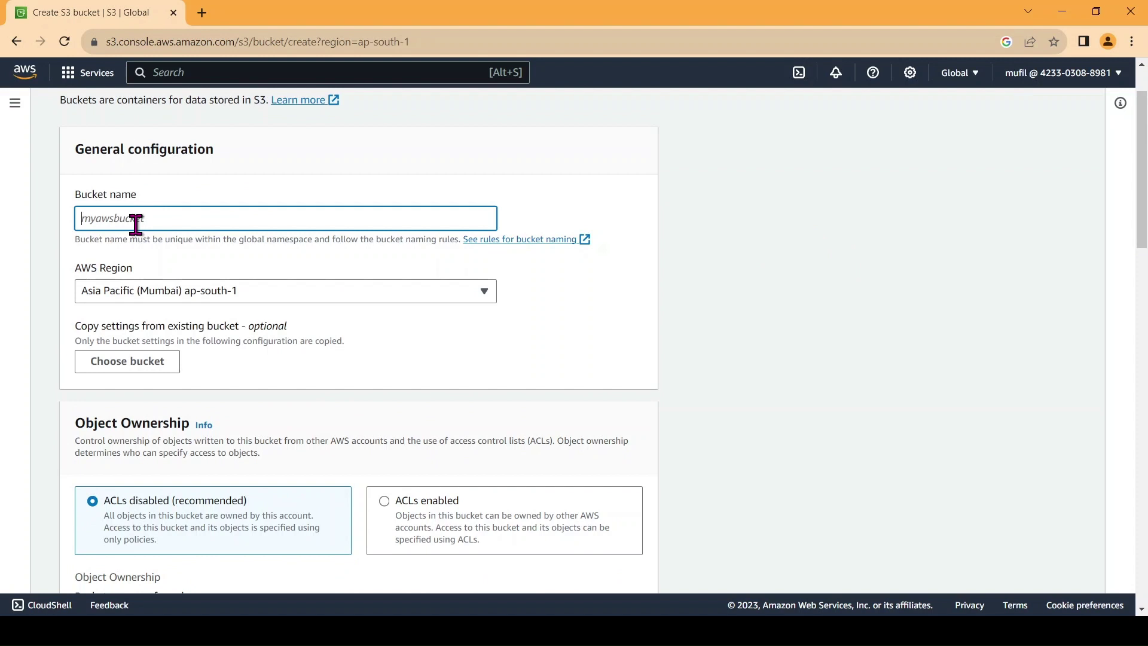
pyautogui.write('expensetracker')
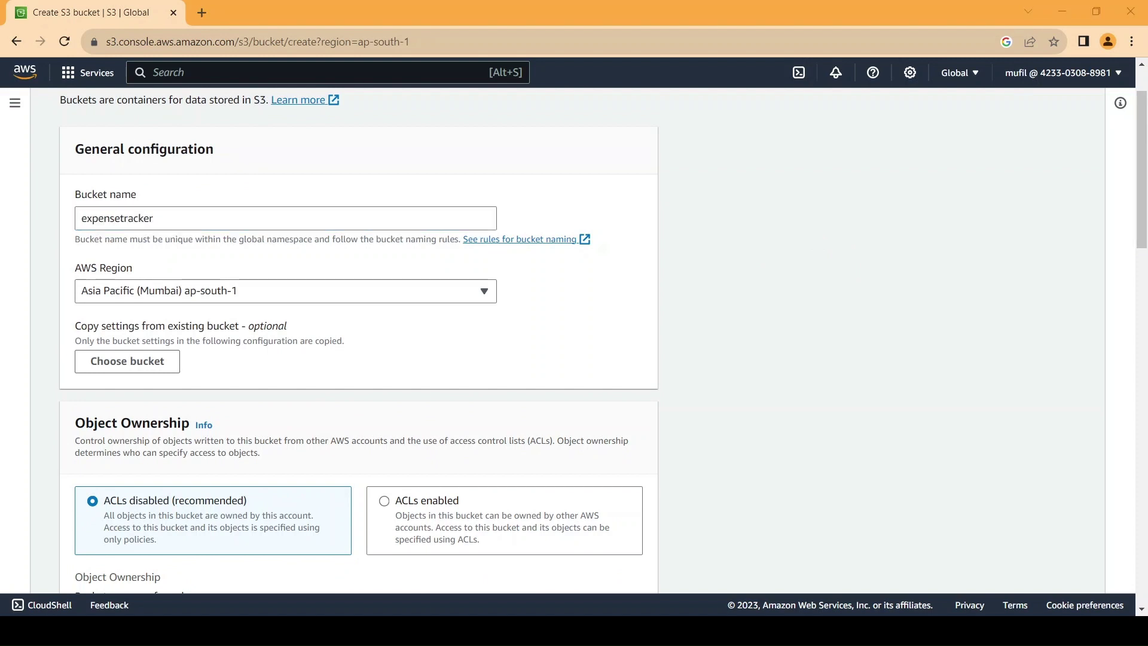
pyautogui.click(313, 217)
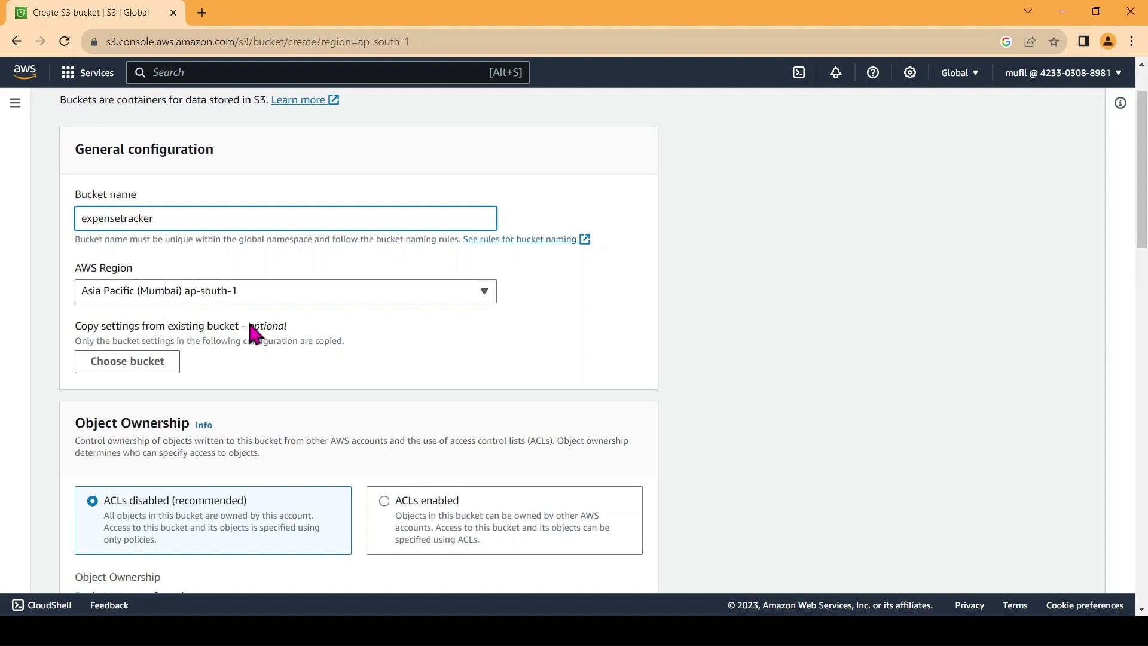
# Step: Enable ACLs on the bucket and turn off Block all public access
pyautogui.scroll(-6, 136, 372)
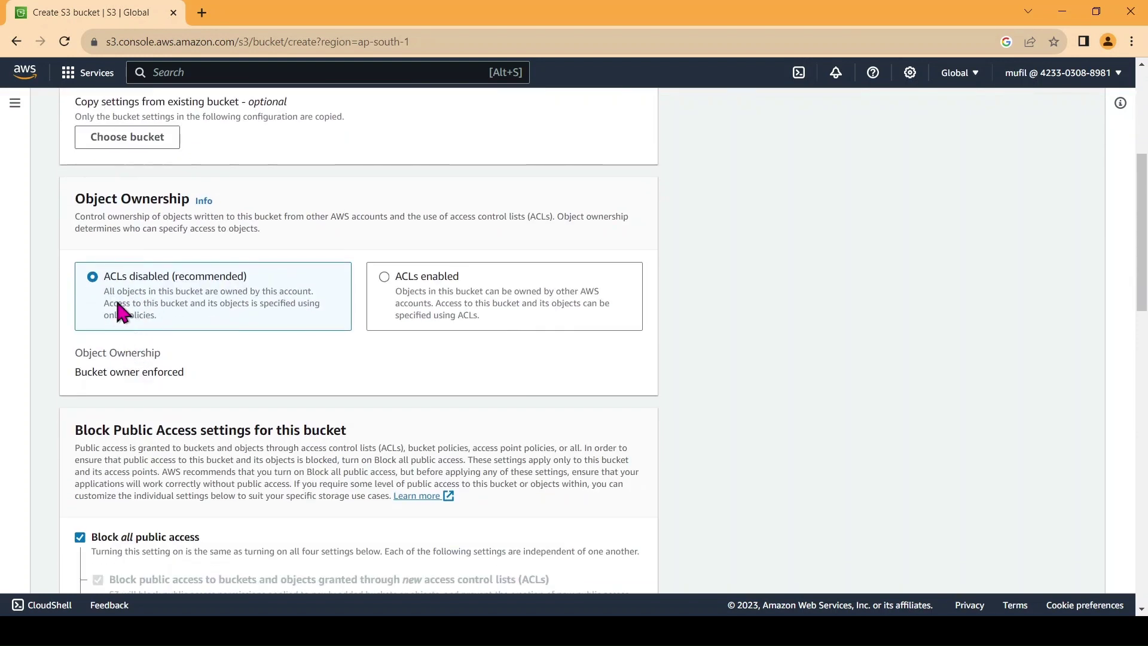
pyautogui.click(384, 127)
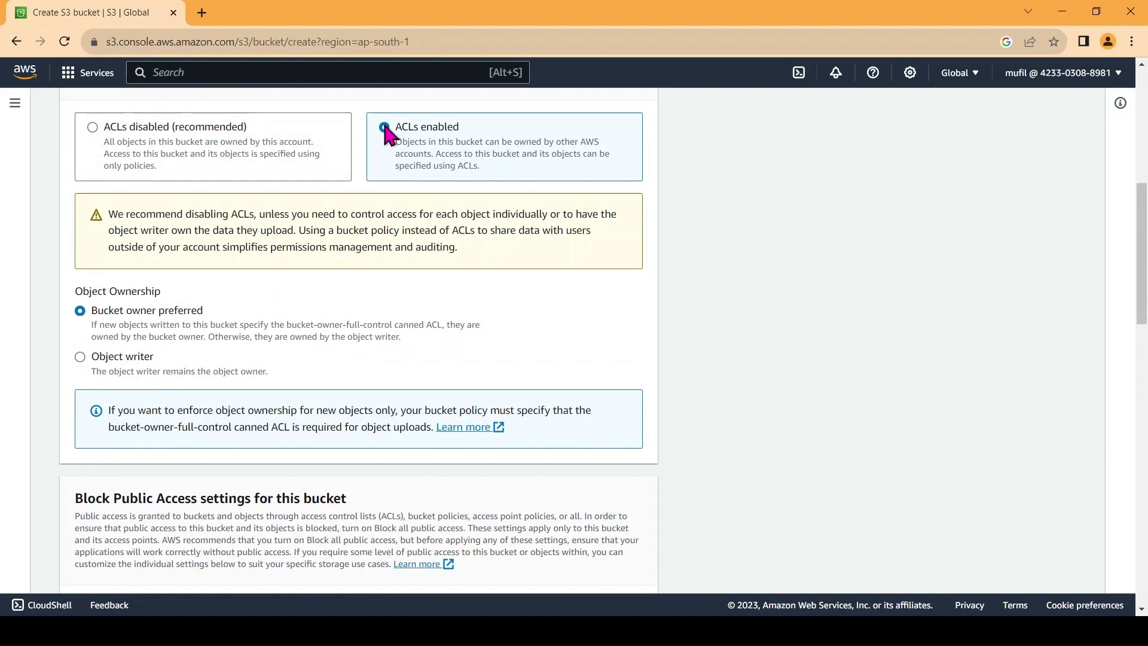
pyautogui.scroll(3, 384, 225)
pyautogui.scroll(-1, 374, 287)
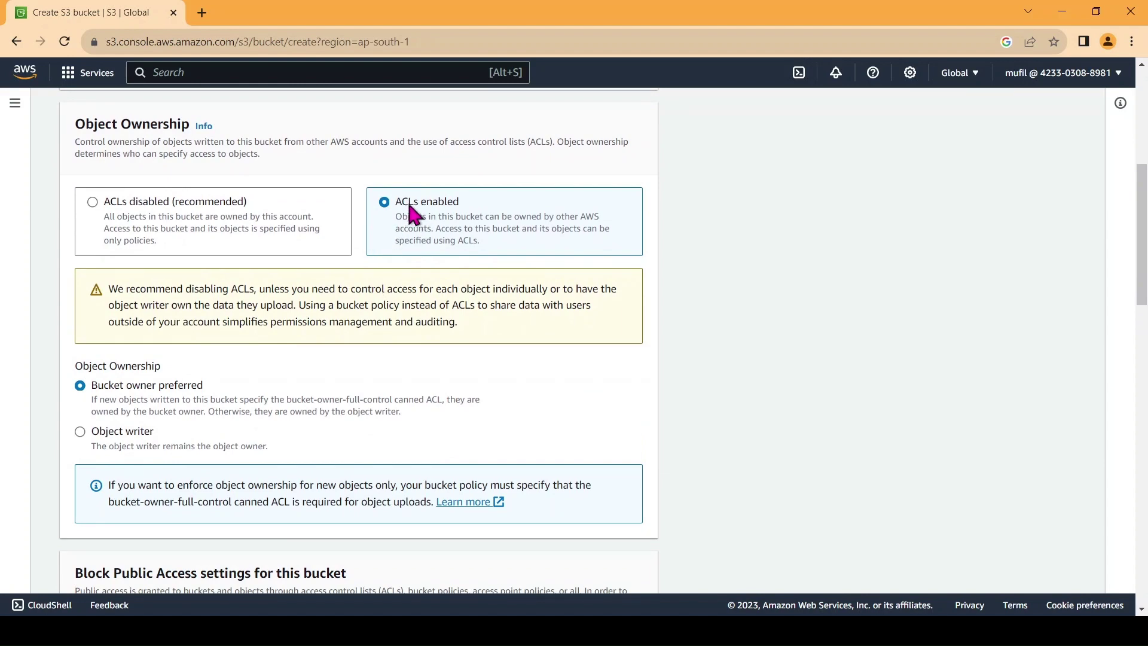
pyautogui.scroll(-3, 418, 218)
pyautogui.scroll(-3, 137, 242)
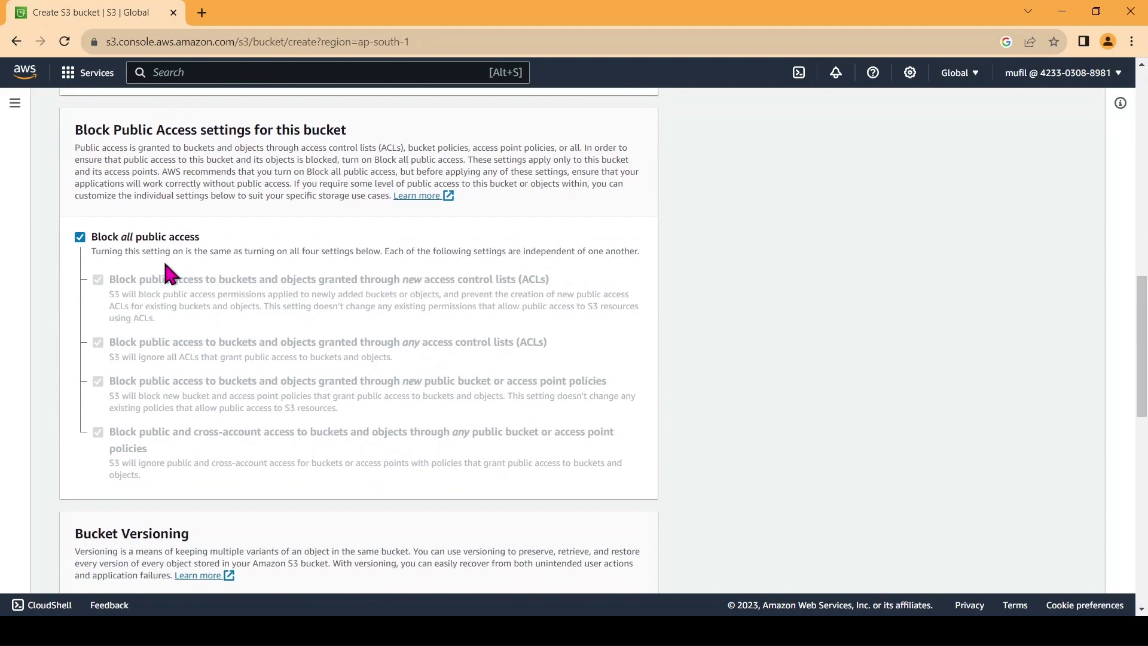
pyautogui.click(80, 232)
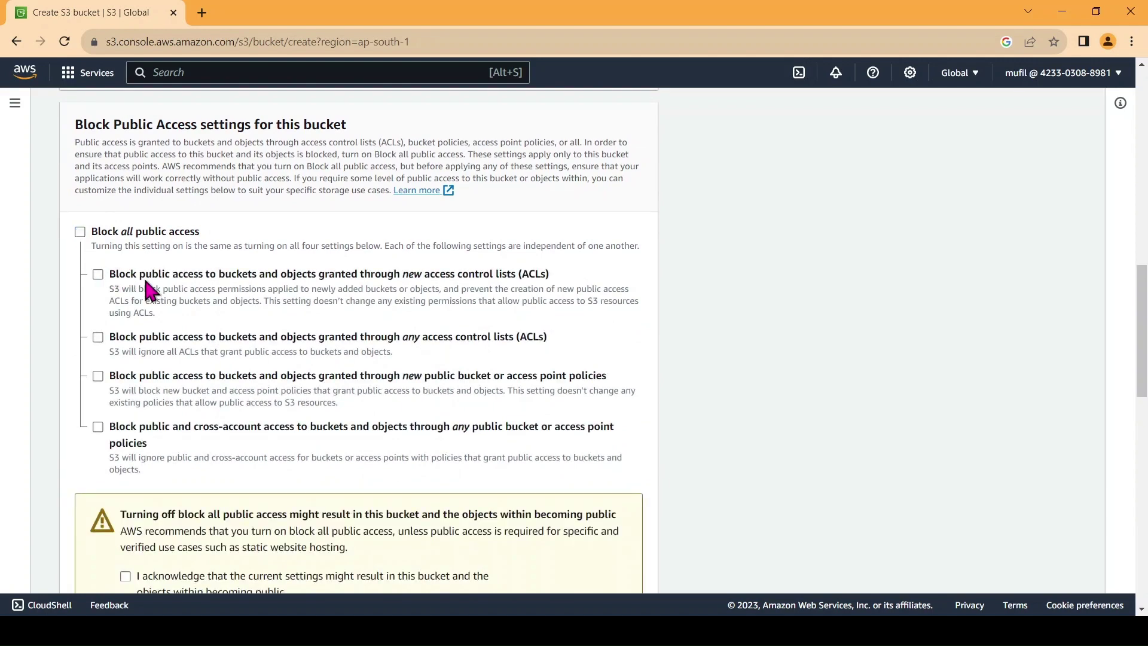
# Step: Enable Bucket Versioning and review the default SSE-S3 encryption settings
pyautogui.scroll(-3, 227, 301)
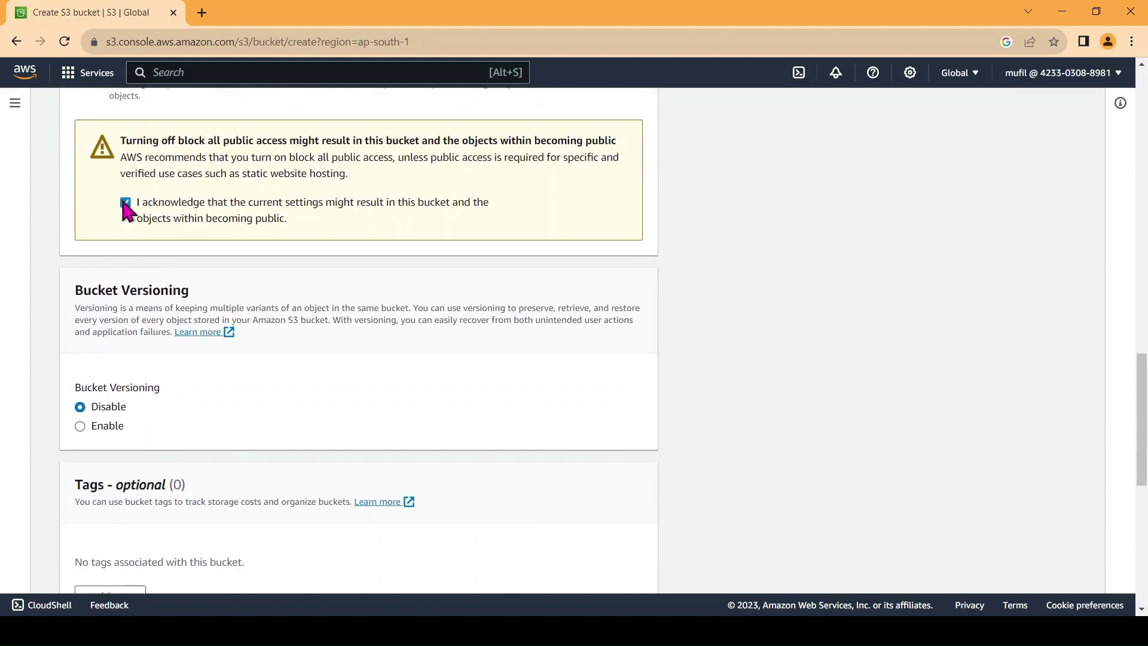
pyautogui.scroll(-3, 198, 320)
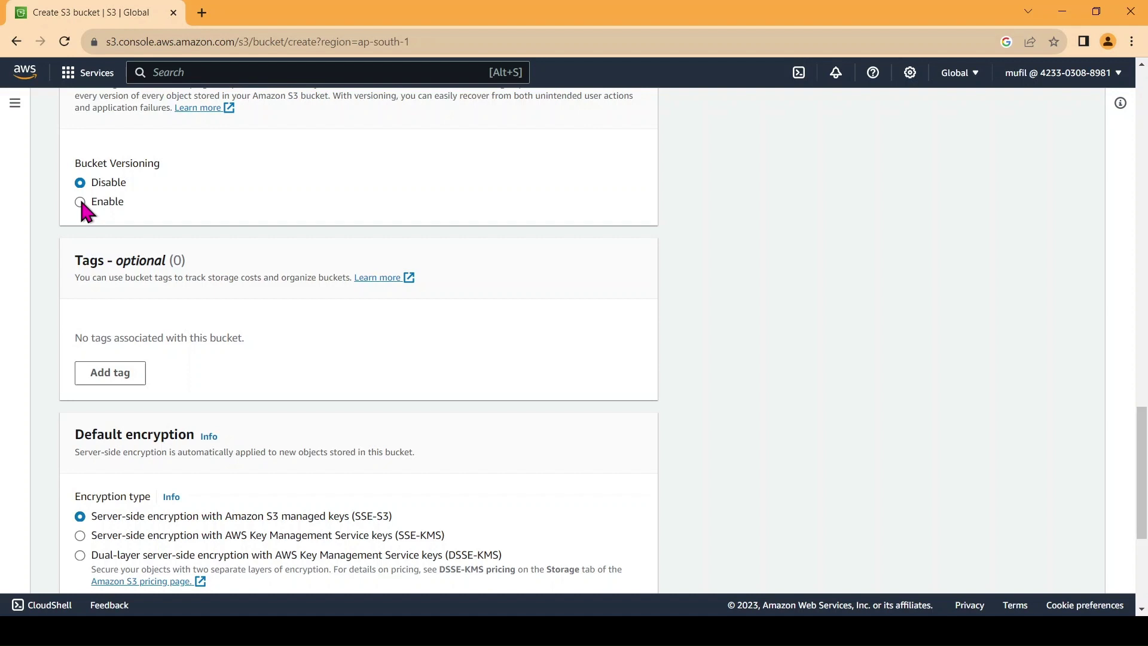
pyautogui.click(80, 203)
pyautogui.scroll(-2, 184, 289)
pyautogui.scroll(-3, 185, 296)
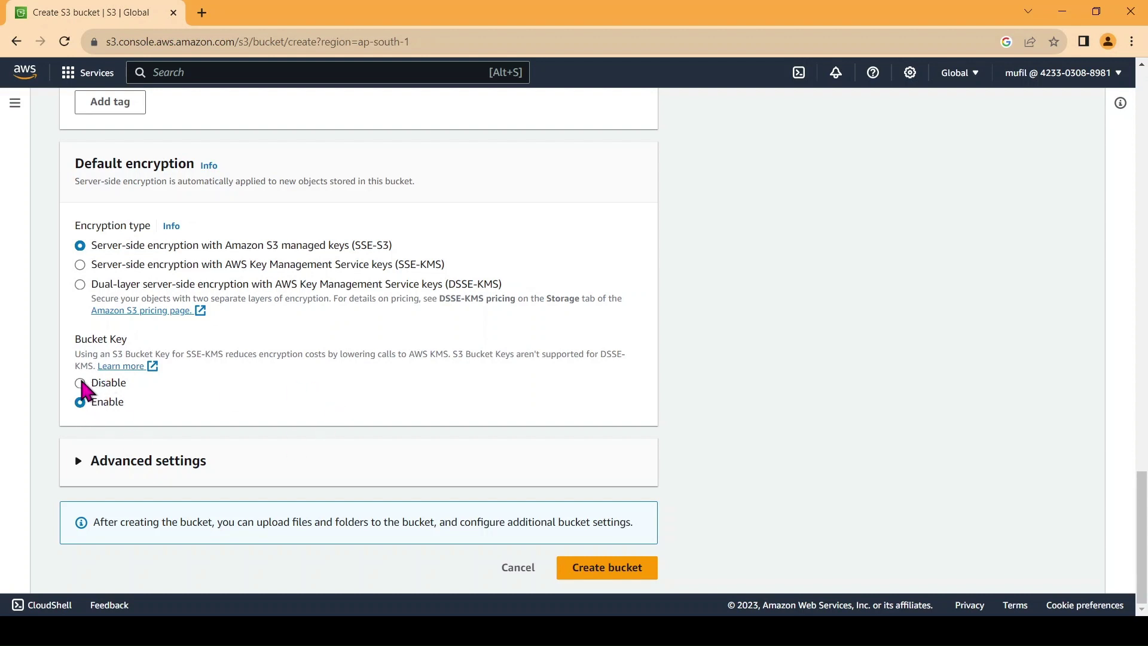
# Step: Create the bucket, appending the owner's name to expensetracker after the plain name was taken
pyautogui.scroll(1, 637, 577)
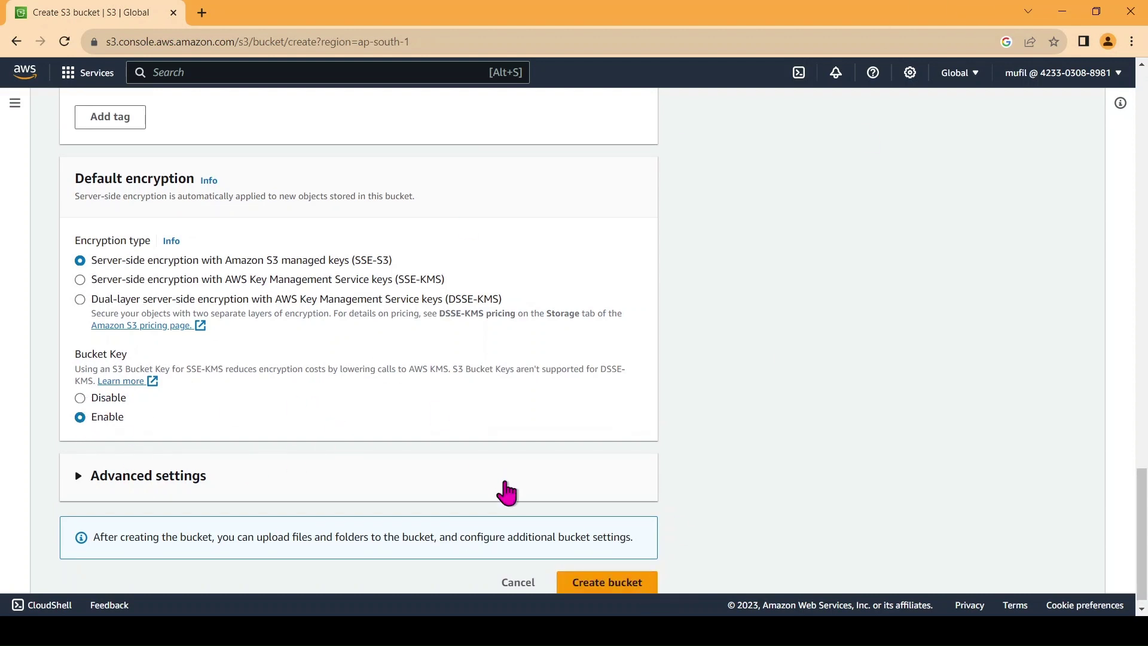
pyautogui.scroll(-1, 627, 558)
pyautogui.click(605, 568)
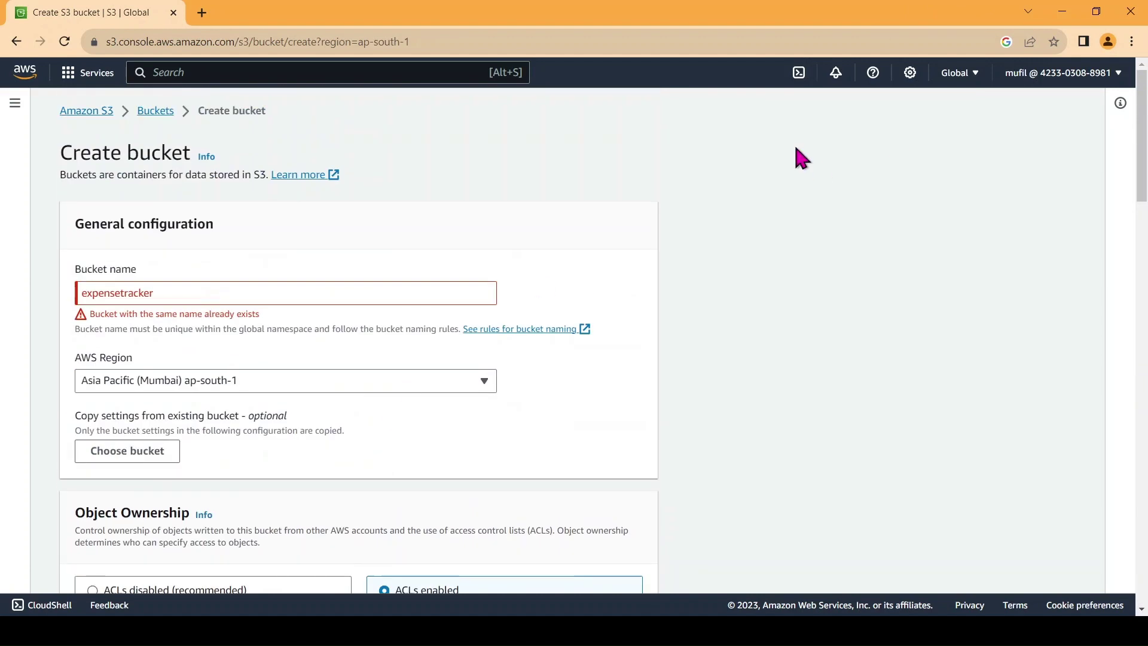
pyautogui.click(166, 296)
pyautogui.write('-')
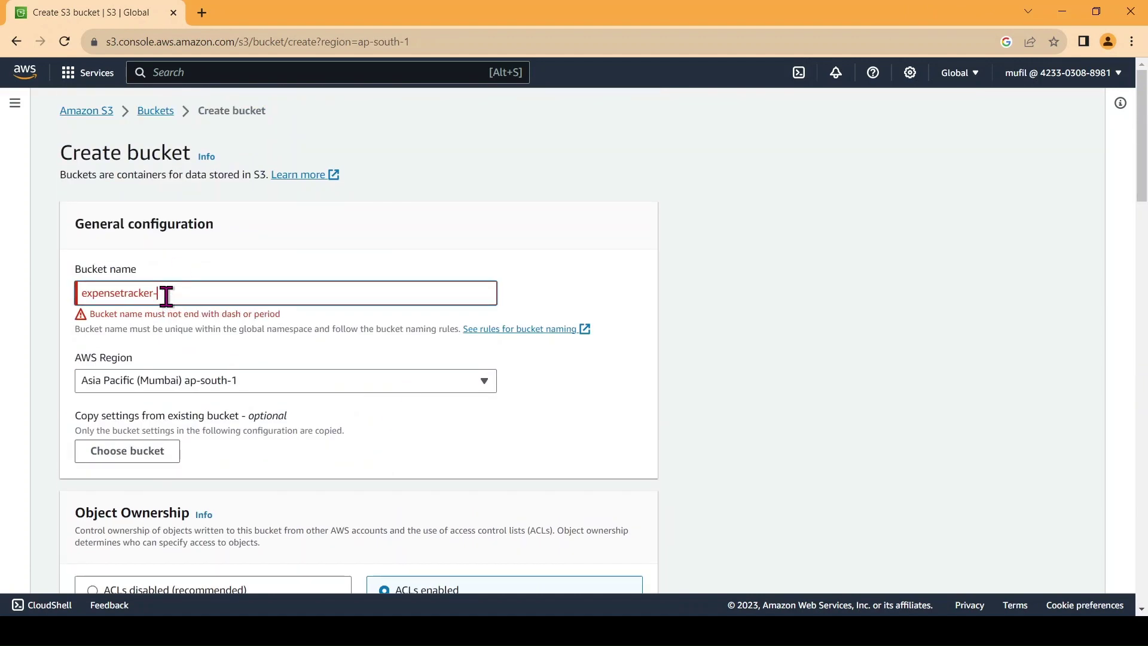
pyautogui.write('demo')
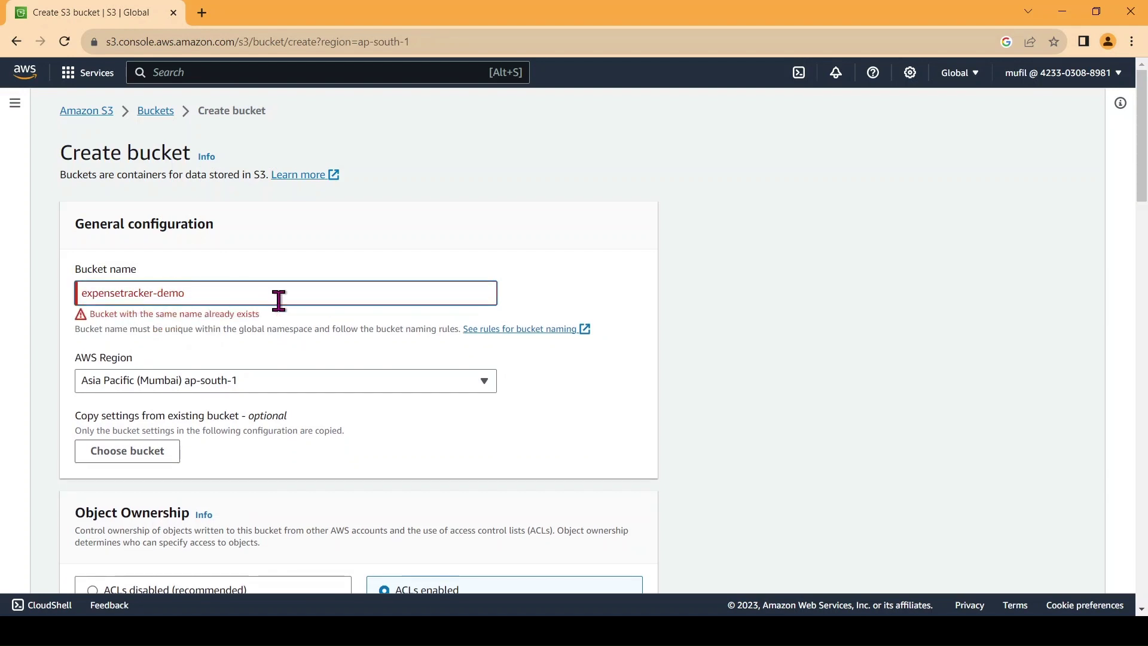
pyautogui.press('BackSpace')
pyautogui.press('BackSpace')
pyautogui.press('BackSpace')
pyautogui.press('BackSpace')
pyautogui.write('mufil')
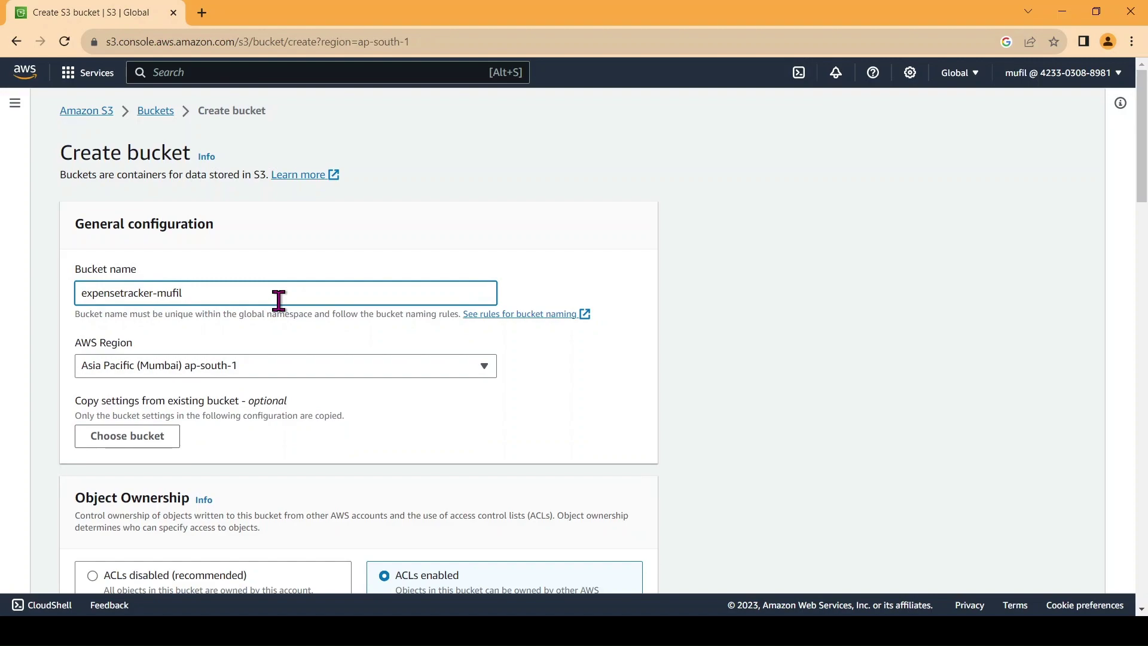
pyautogui.scroll(-20, 317, 359)
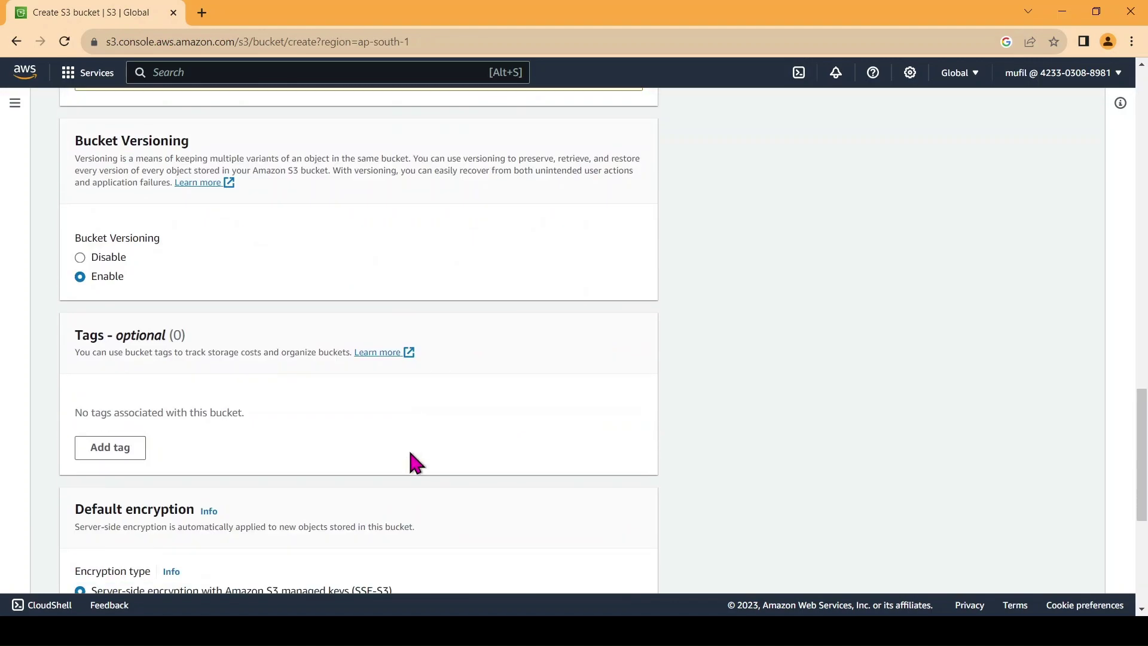
pyautogui.click(602, 575)
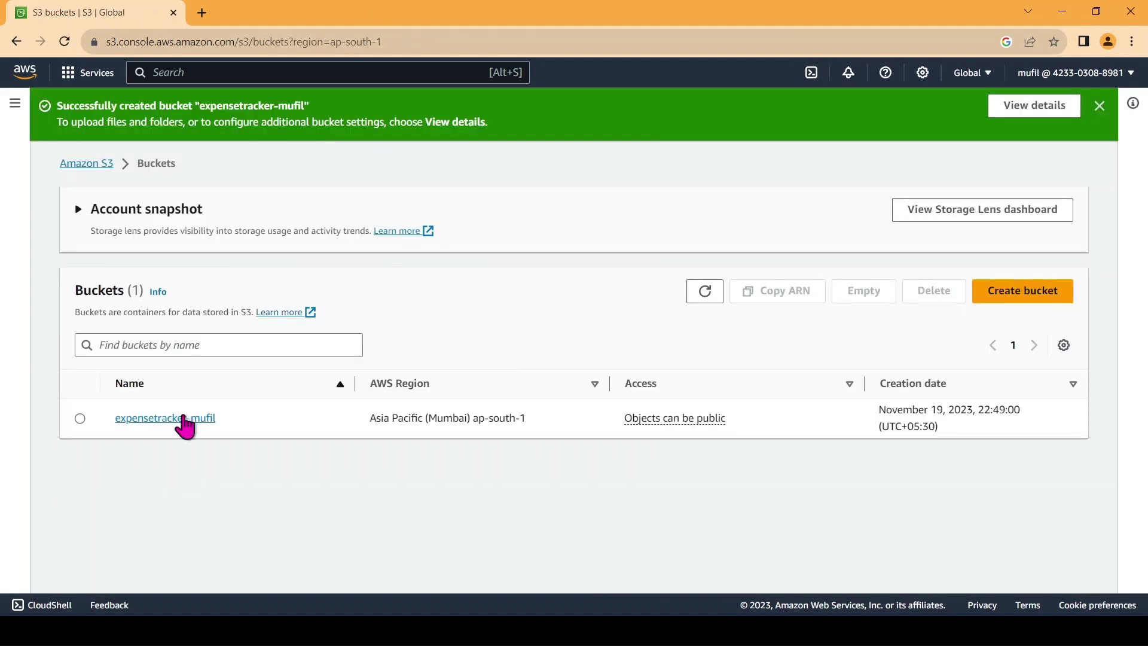
# Step: View the new bucket's details, then return through S3 to the Mumbai EC2 dashboard
pyautogui.click(183, 418)
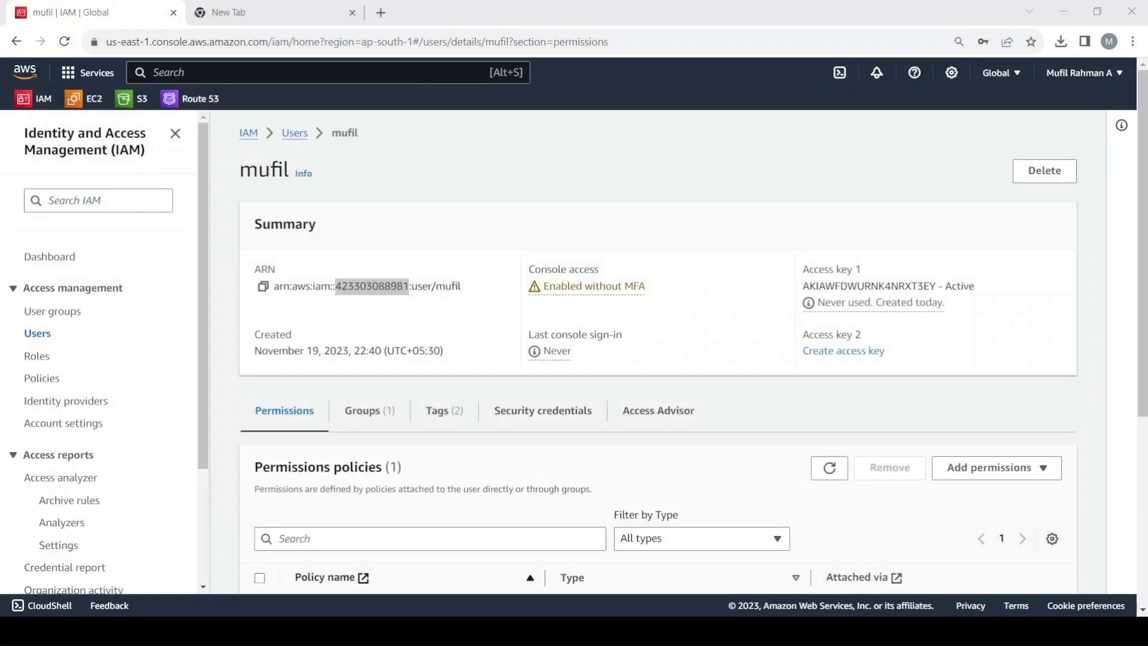
pyautogui.hotkey('alt', 'Tab')
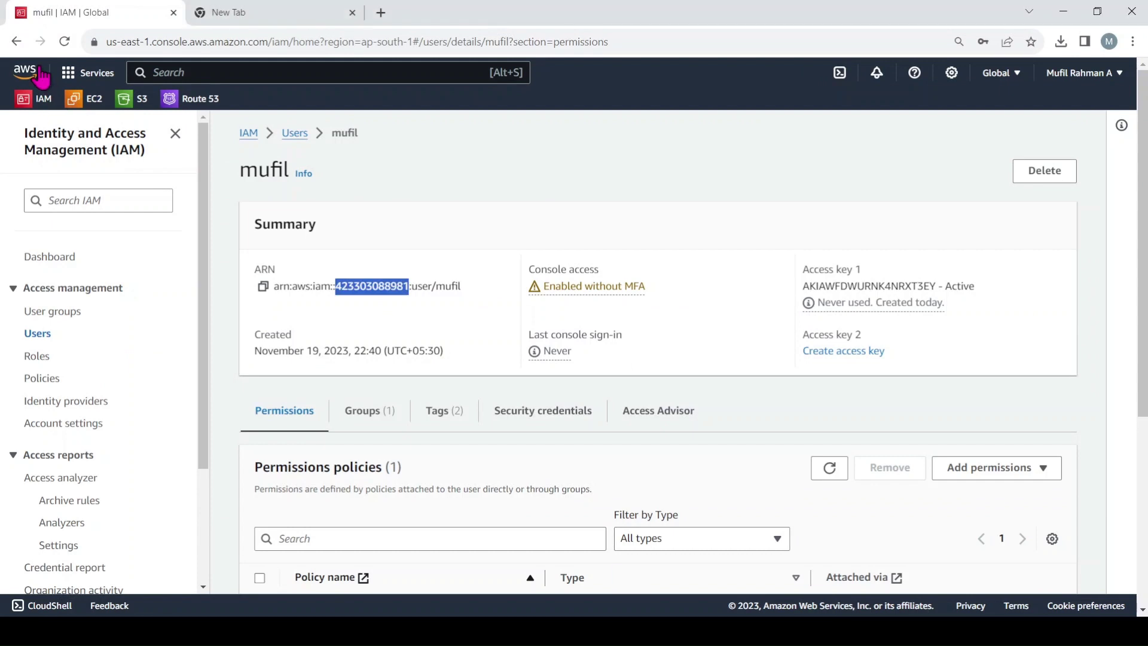
pyautogui.click(132, 106)
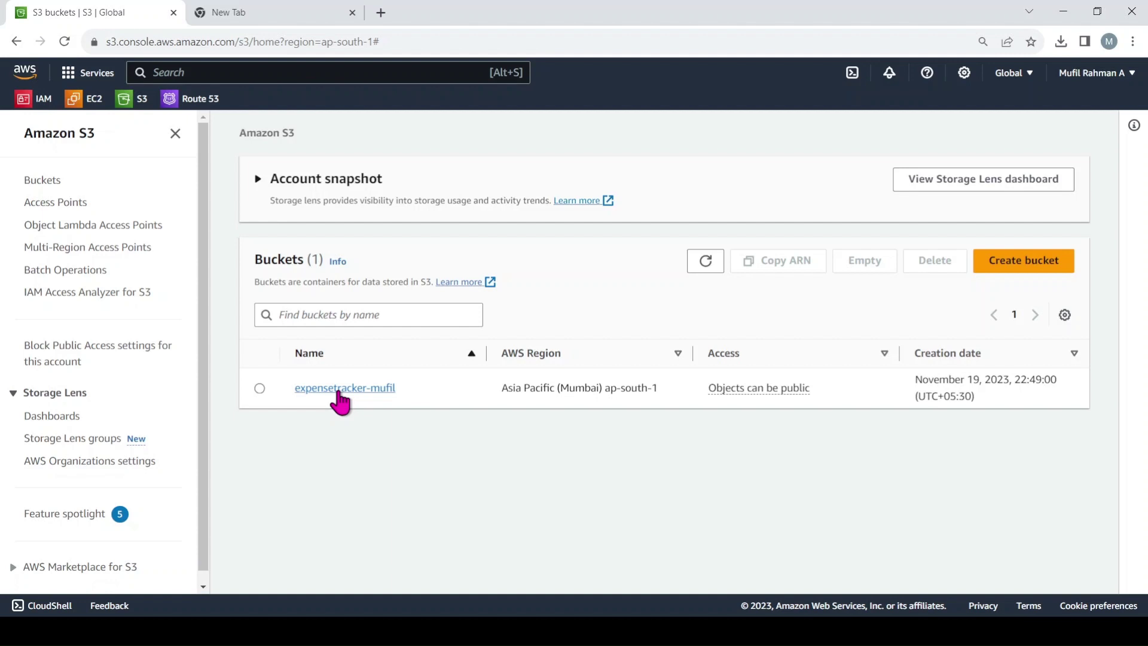
pyautogui.click(72, 97)
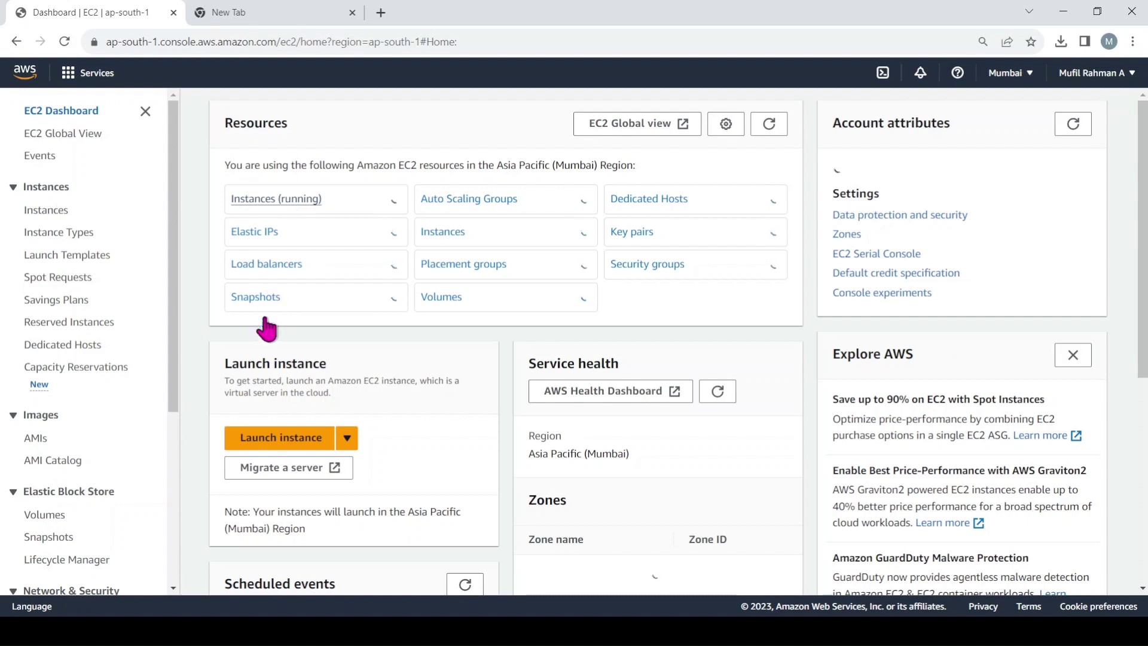
# Step: Begin launching an instance named expensetracker-server, keeping Amazon Linux 2023 and t2.micro
pyautogui.click(297, 442)
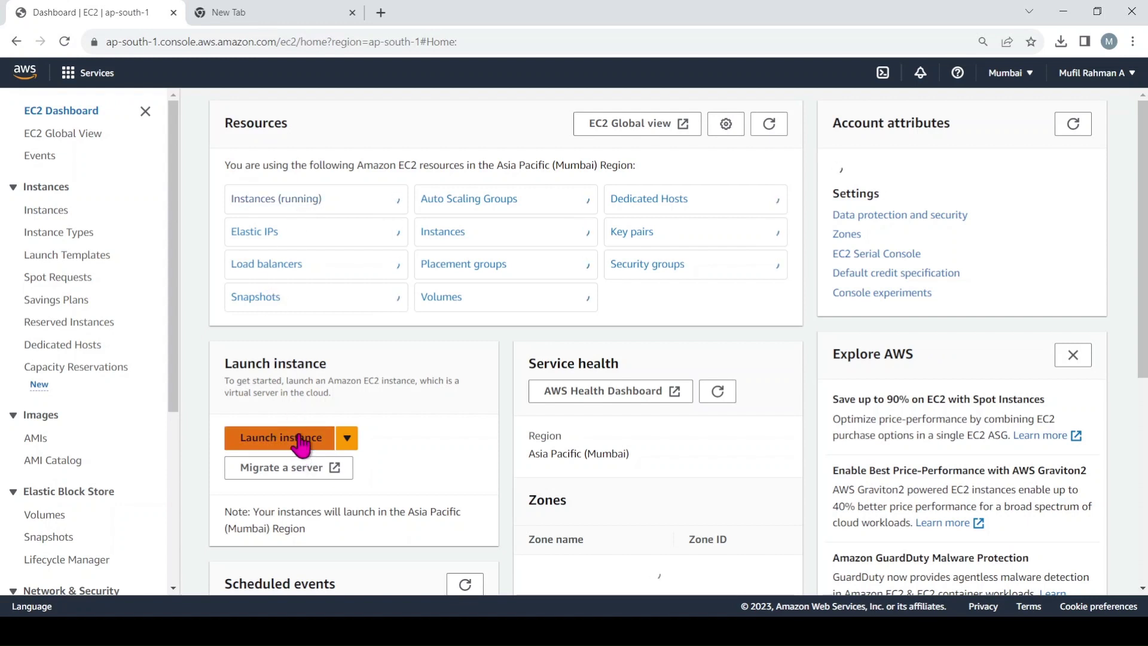
pyautogui.click(299, 443)
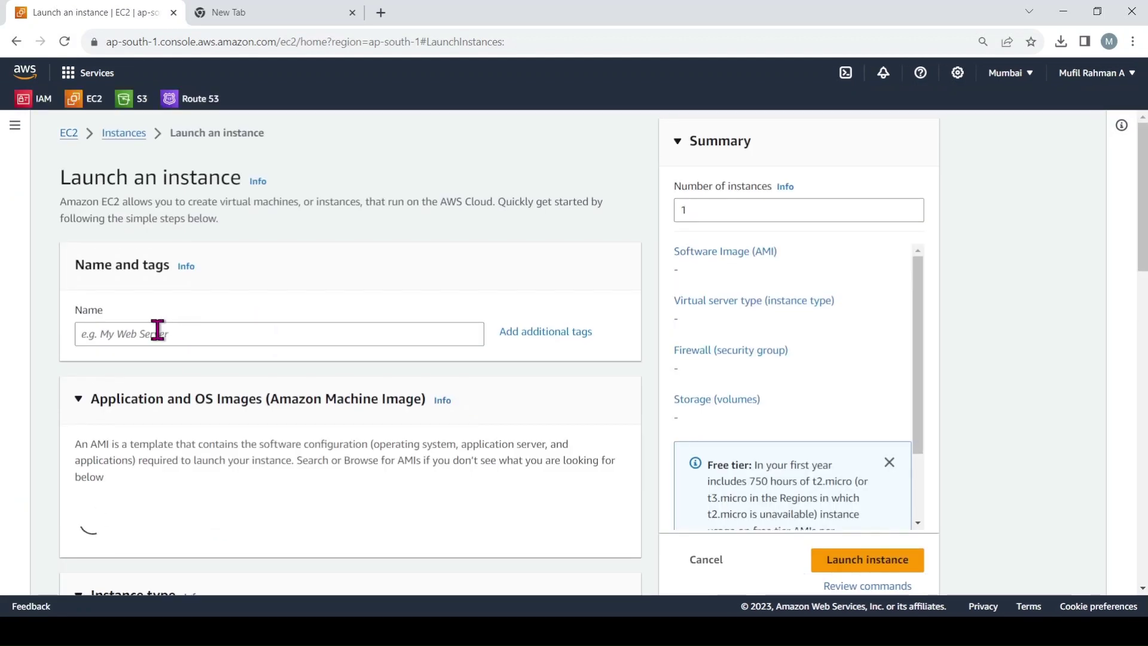
pyautogui.click(158, 329)
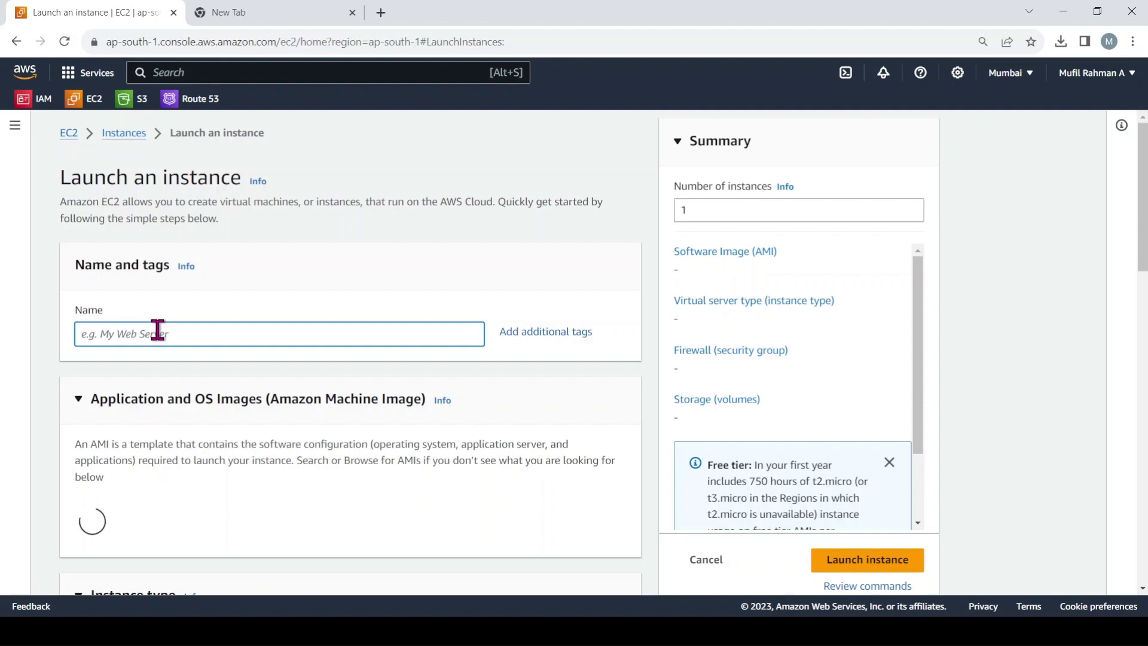
pyautogui.write('expen')
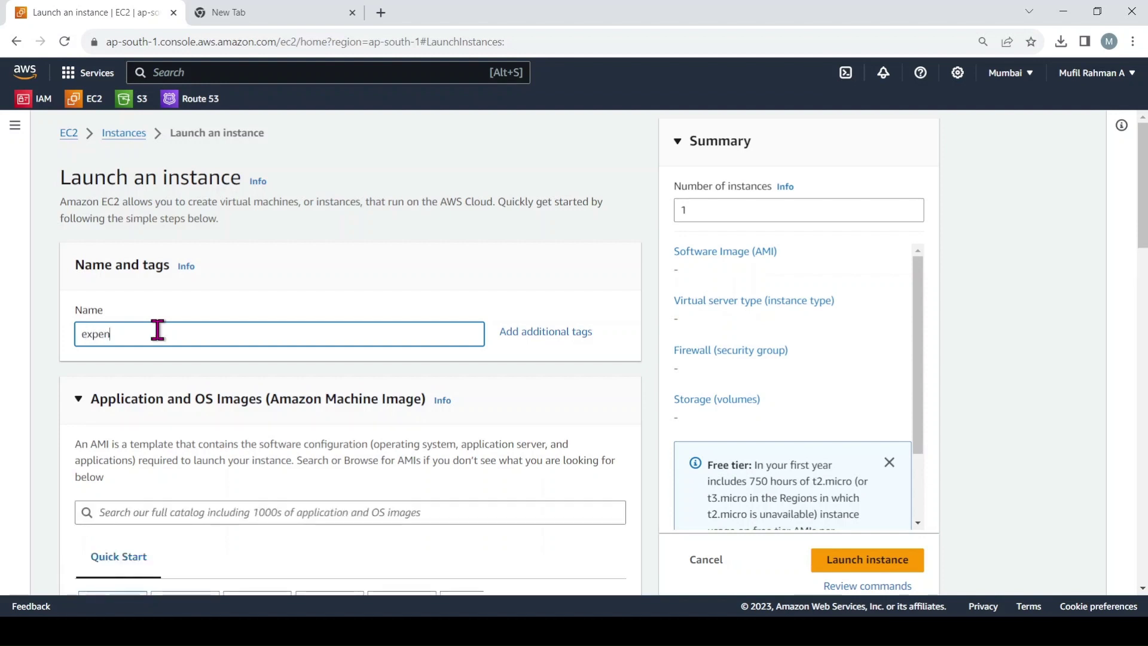
pyautogui.write('setracke')
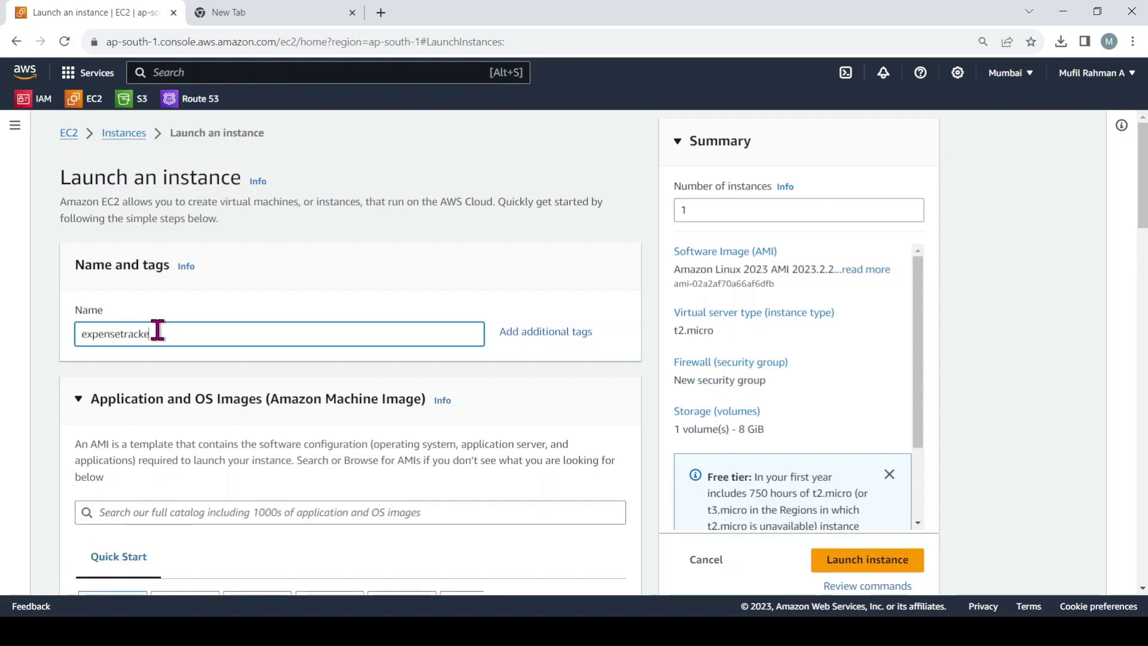
pyautogui.write('r-server')
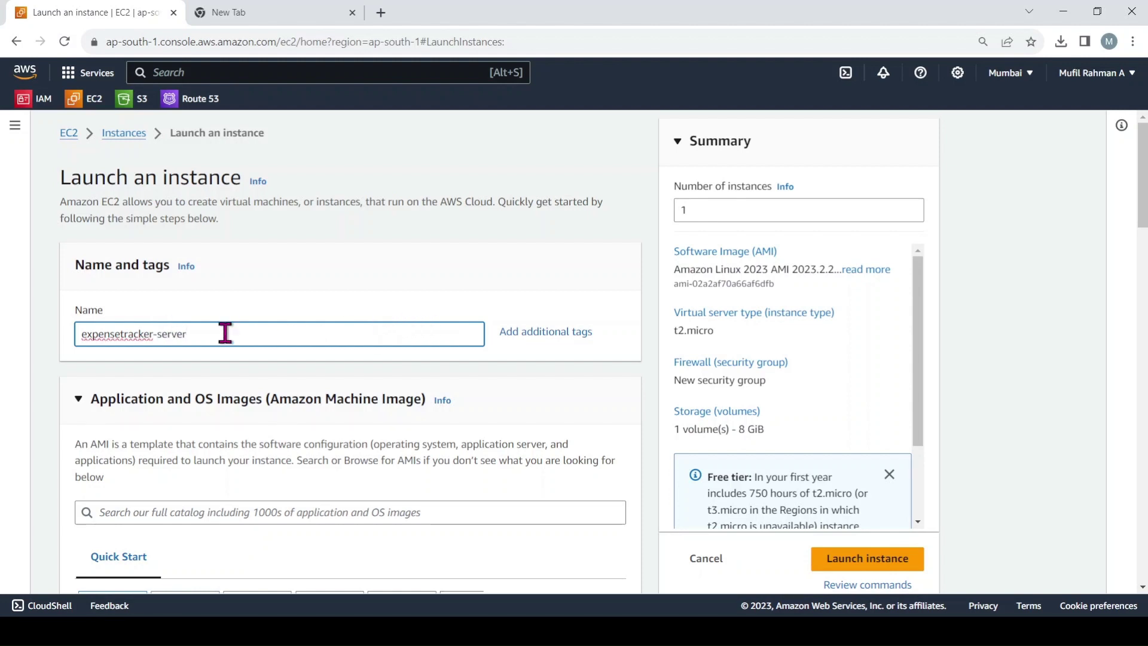
pyautogui.scroll(-3, 186, 347)
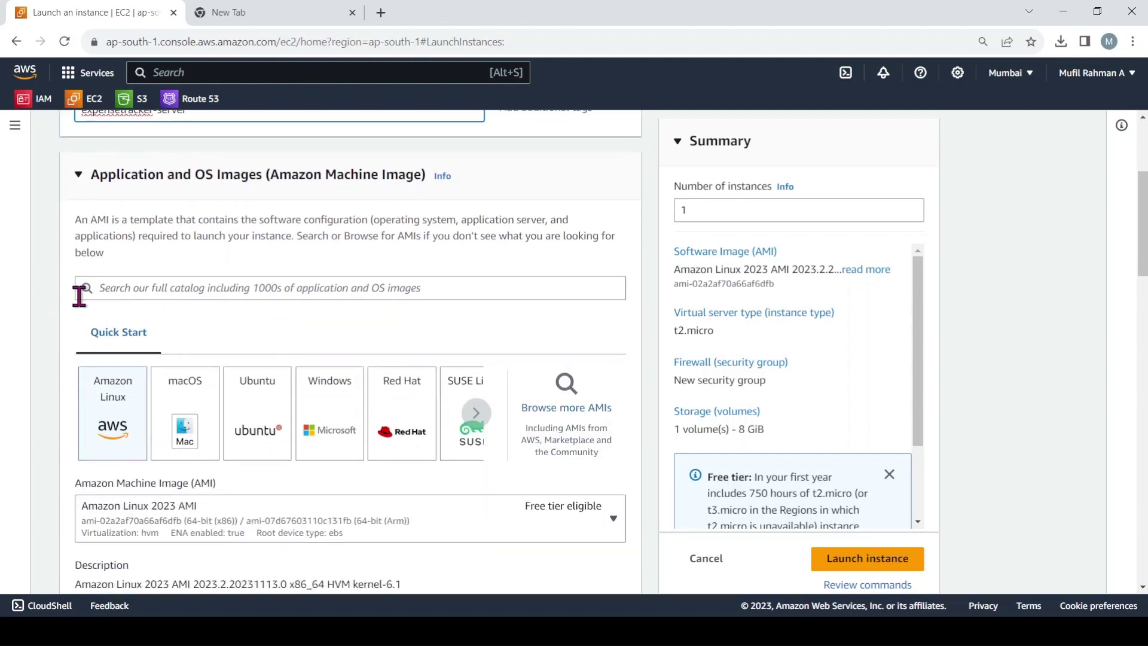
pyautogui.scroll(-3, 110, 400)
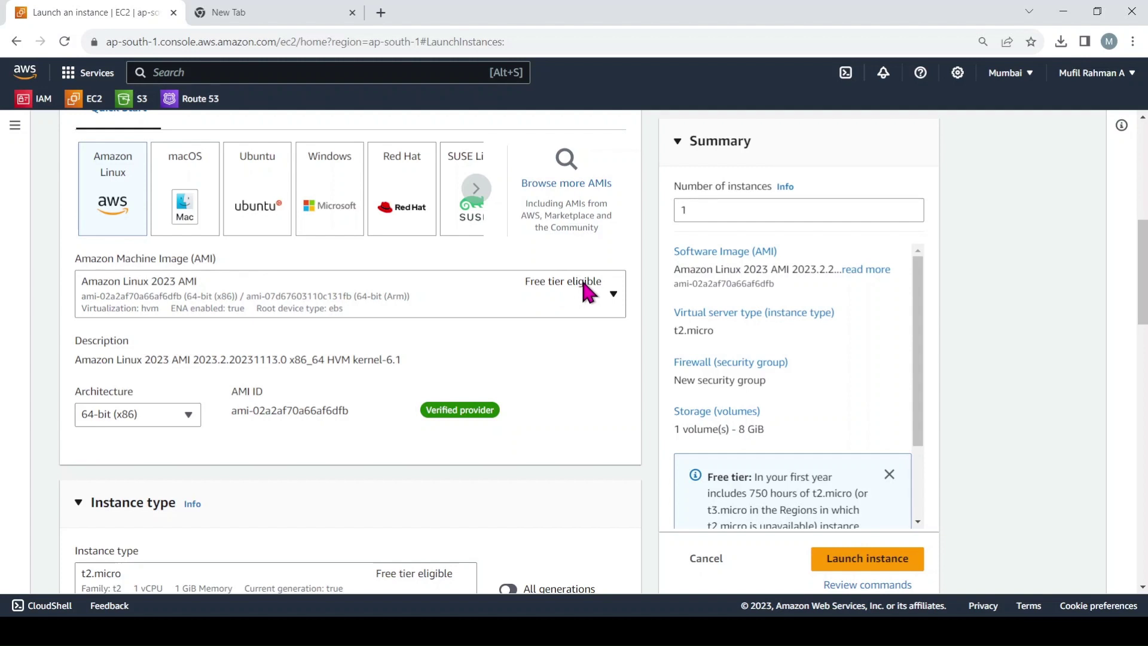
pyautogui.scroll(-1, 579, 284)
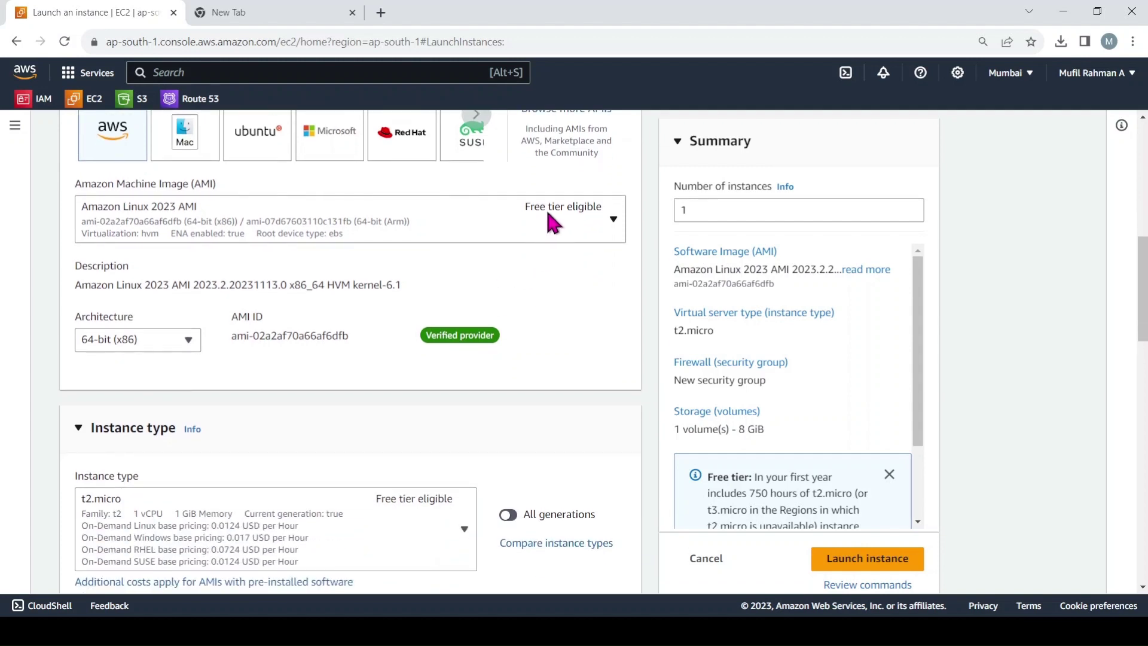
pyautogui.scroll(-6, 98, 292)
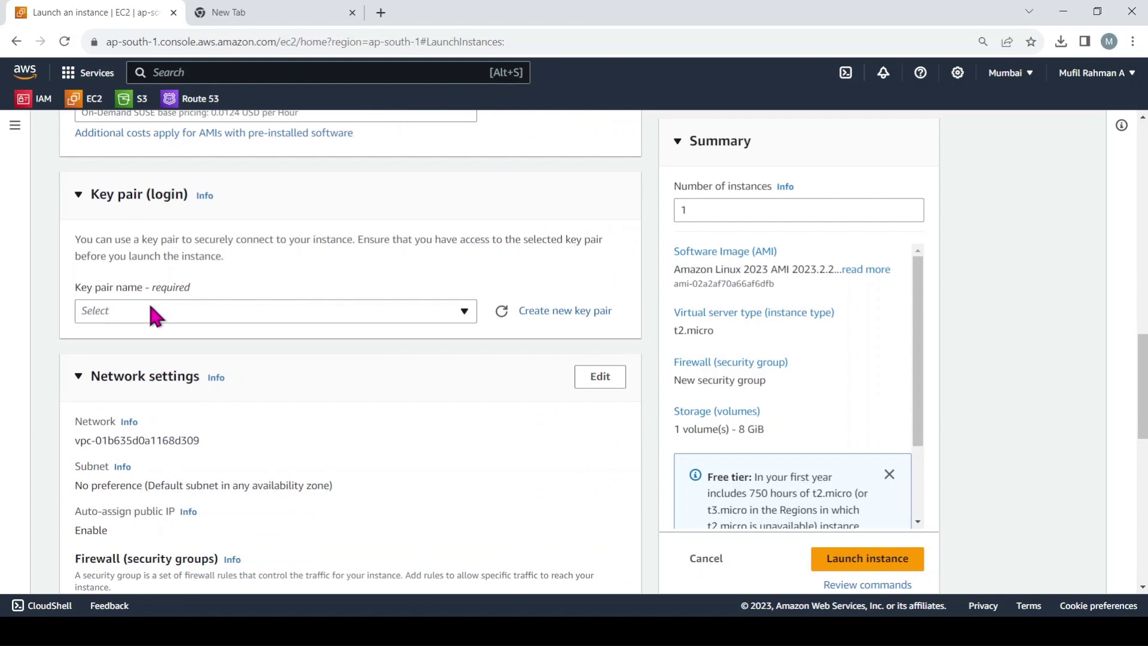
# Step: Create a new RSA .pem key pair named after the user and use it for login
pyautogui.click(153, 310)
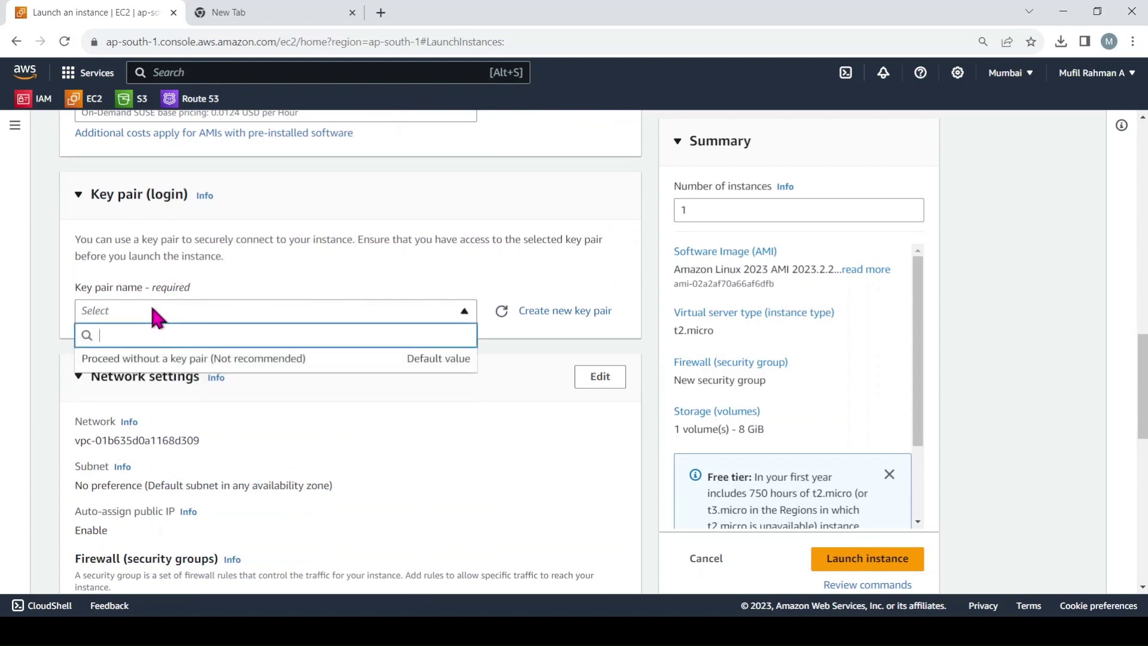
pyautogui.click(347, 263)
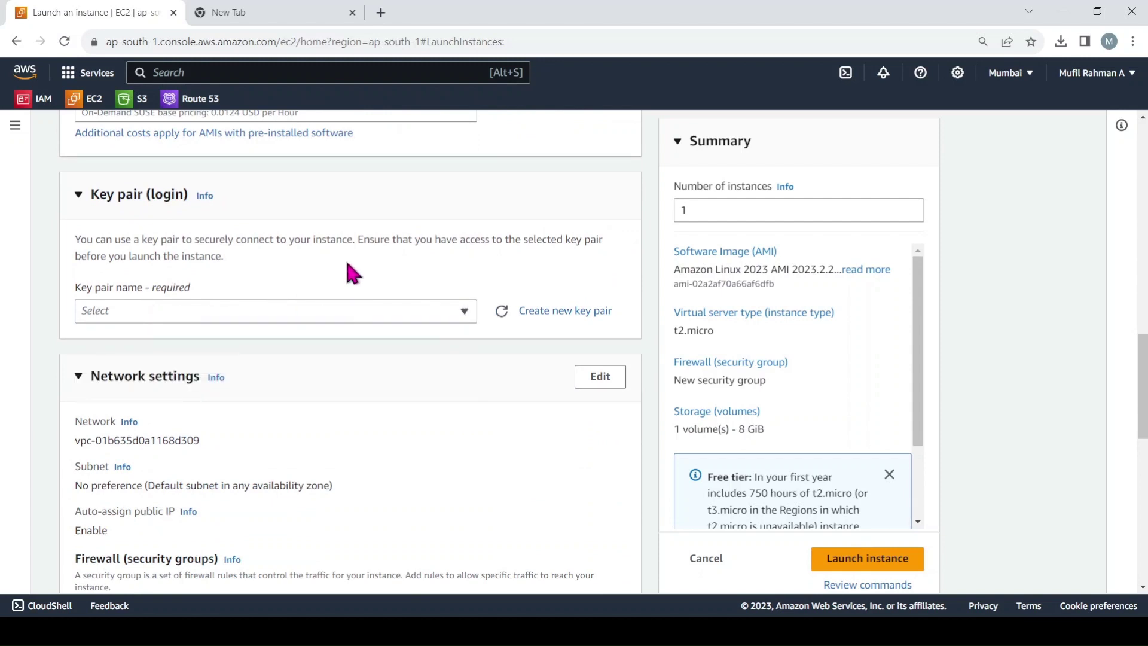
pyautogui.click(561, 312)
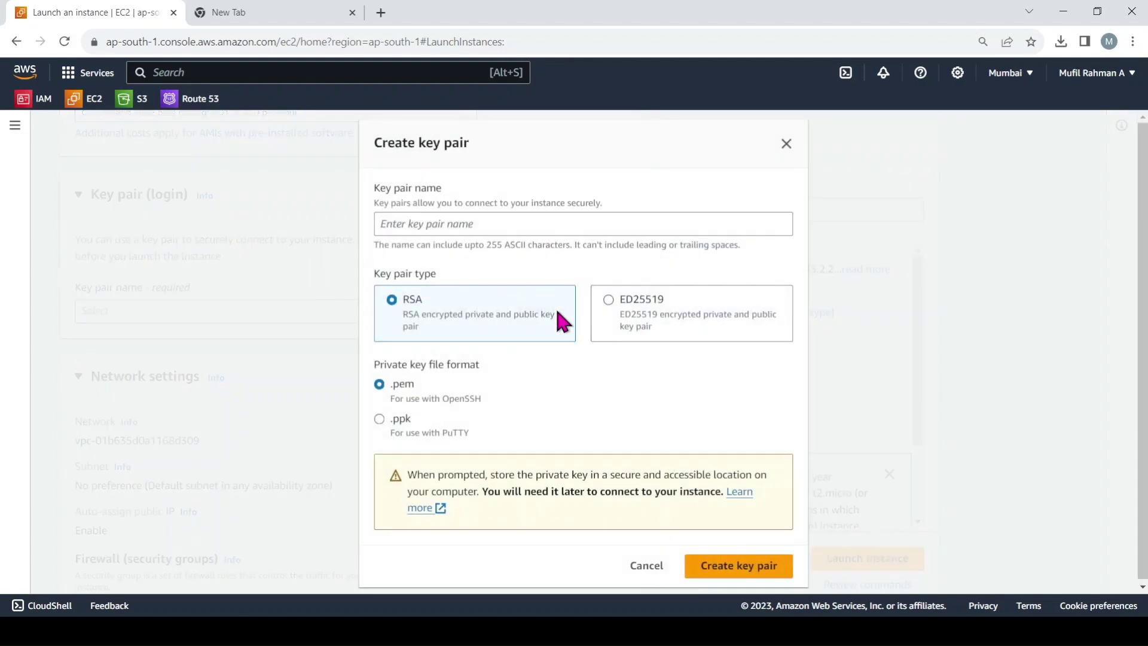
pyautogui.click(426, 227)
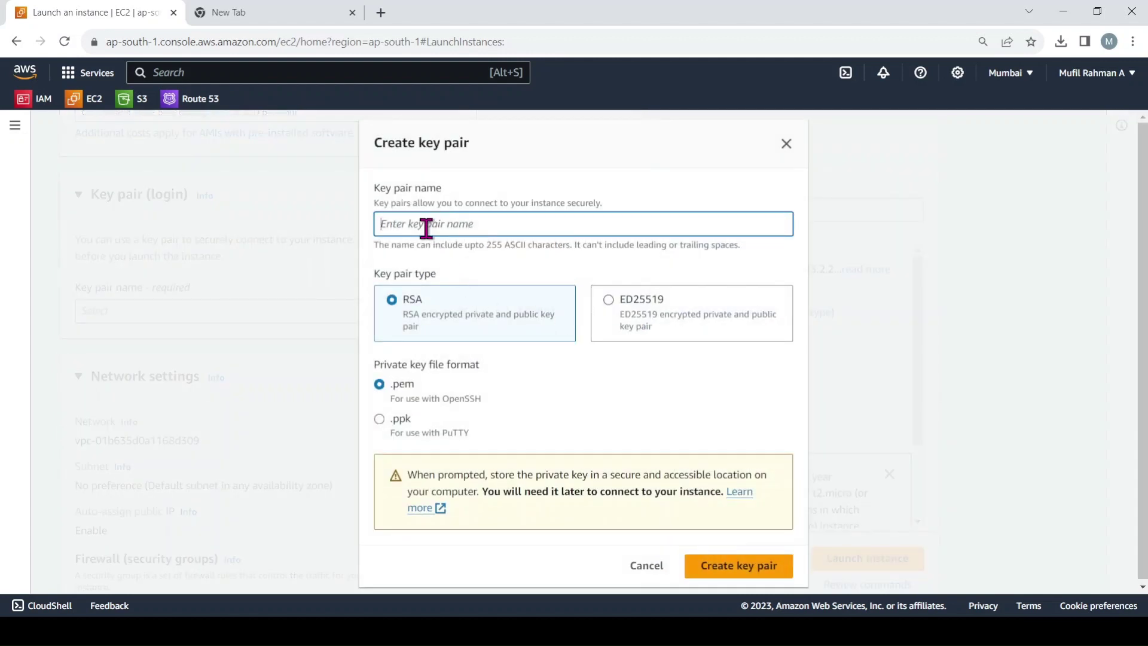
pyautogui.write('mufilrahman')
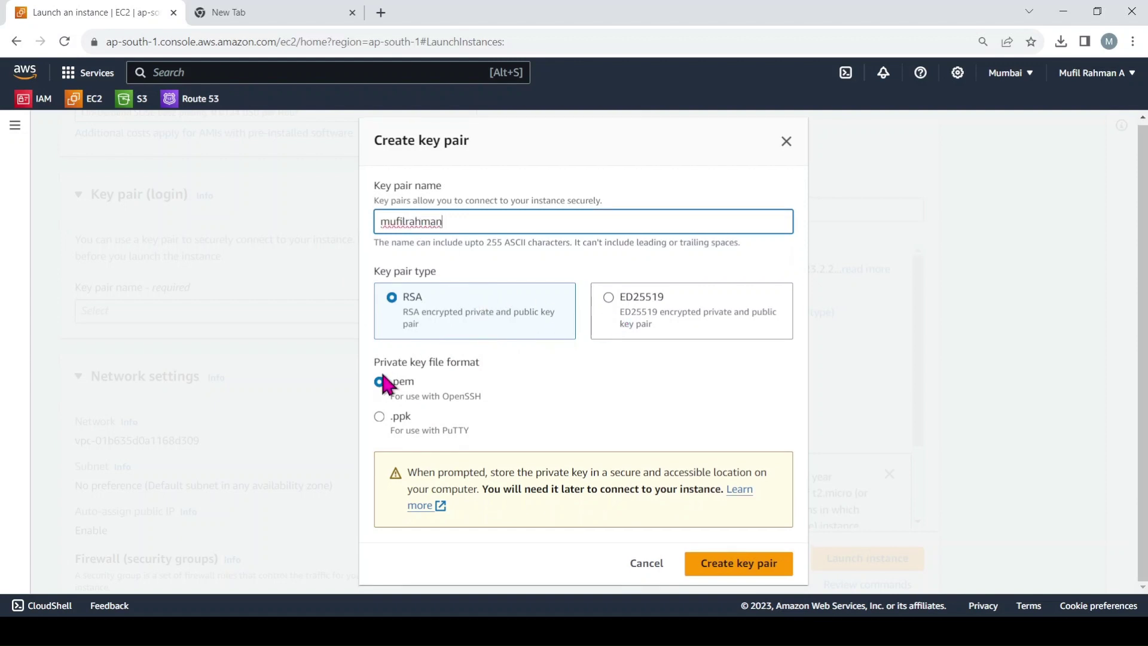
pyautogui.click(744, 565)
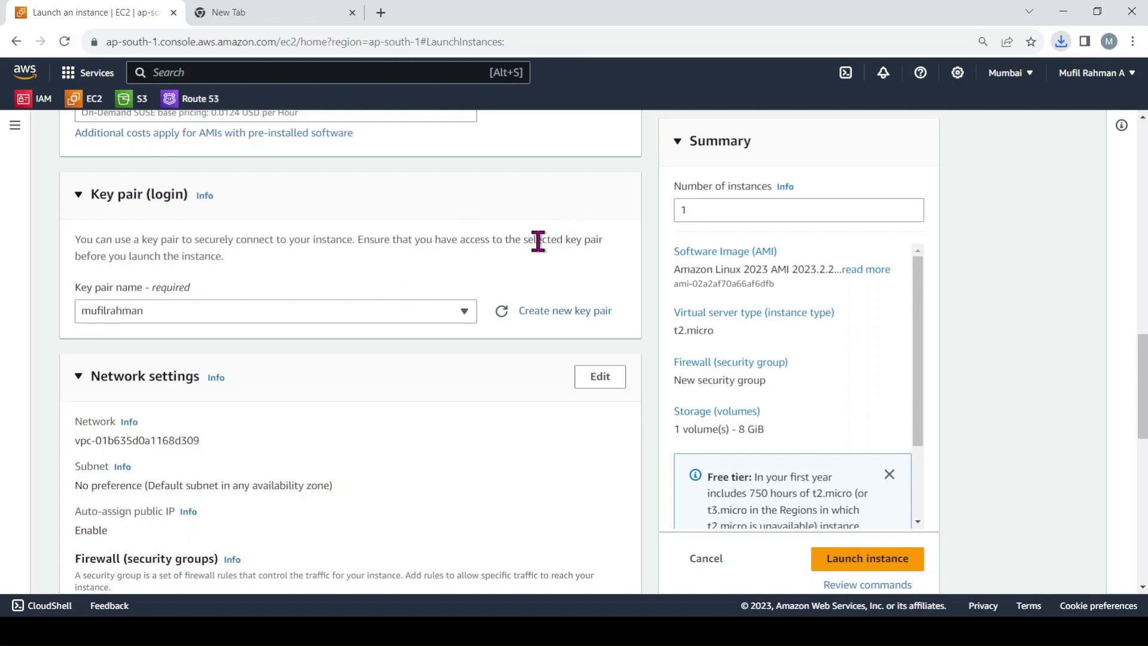
# Step: Review the network and 8 GiB gp3 storage settings, then launch expensetracker-server
pyautogui.scroll(-5, 537, 241)
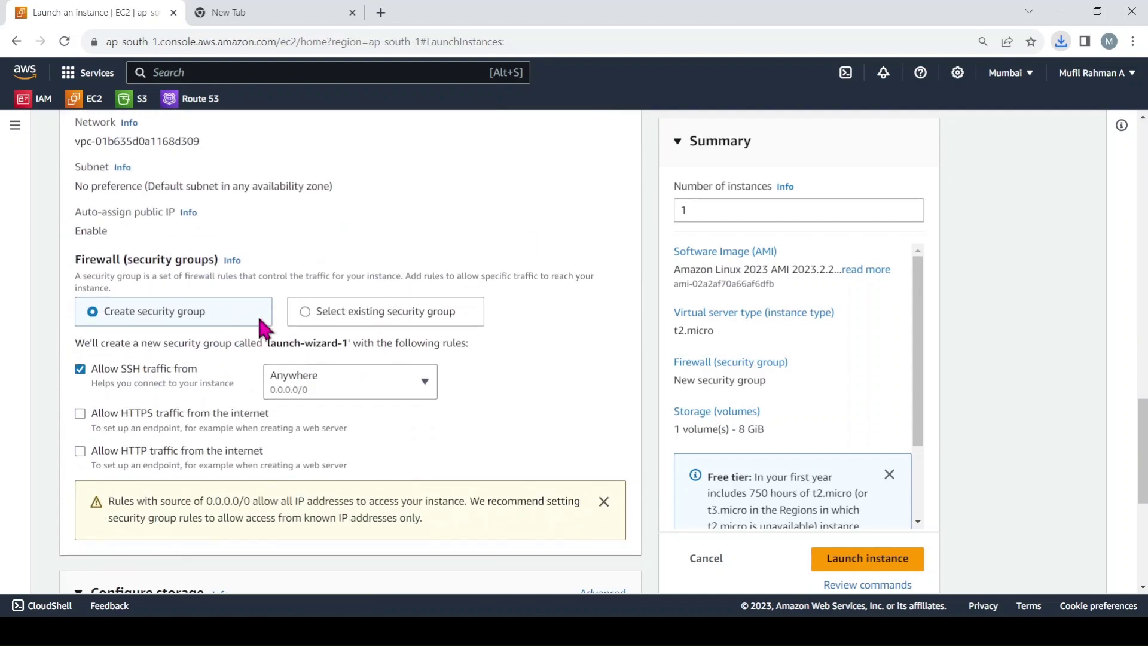
pyautogui.scroll(-2, 211, 388)
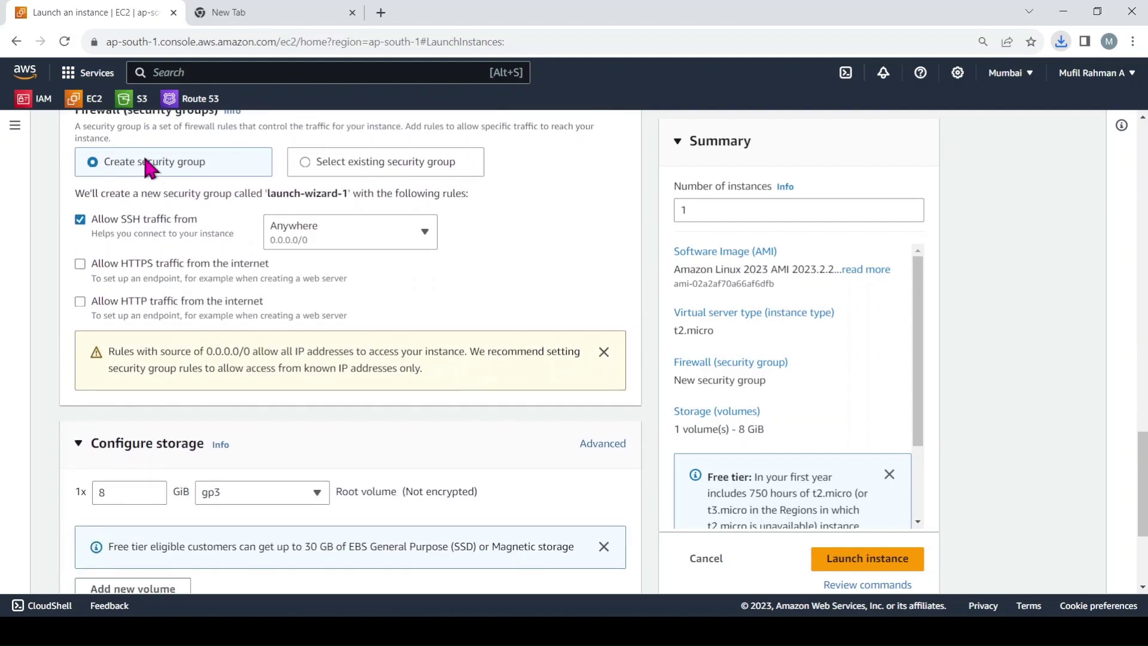
pyautogui.scroll(2, 197, 197)
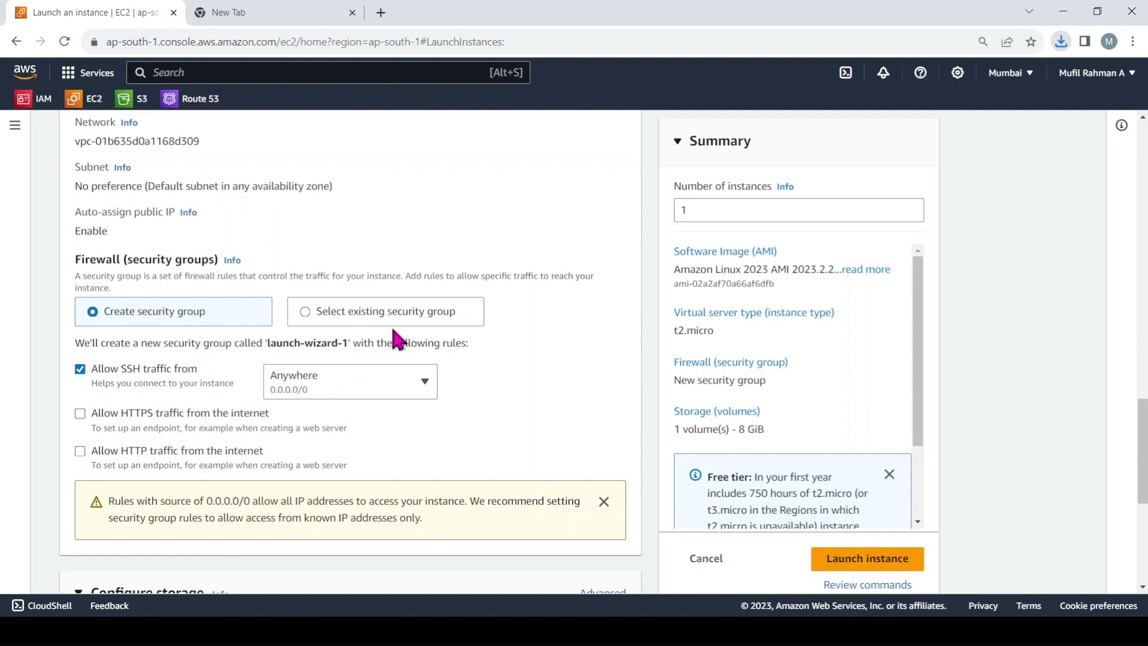
pyautogui.scroll(2, 229, 374)
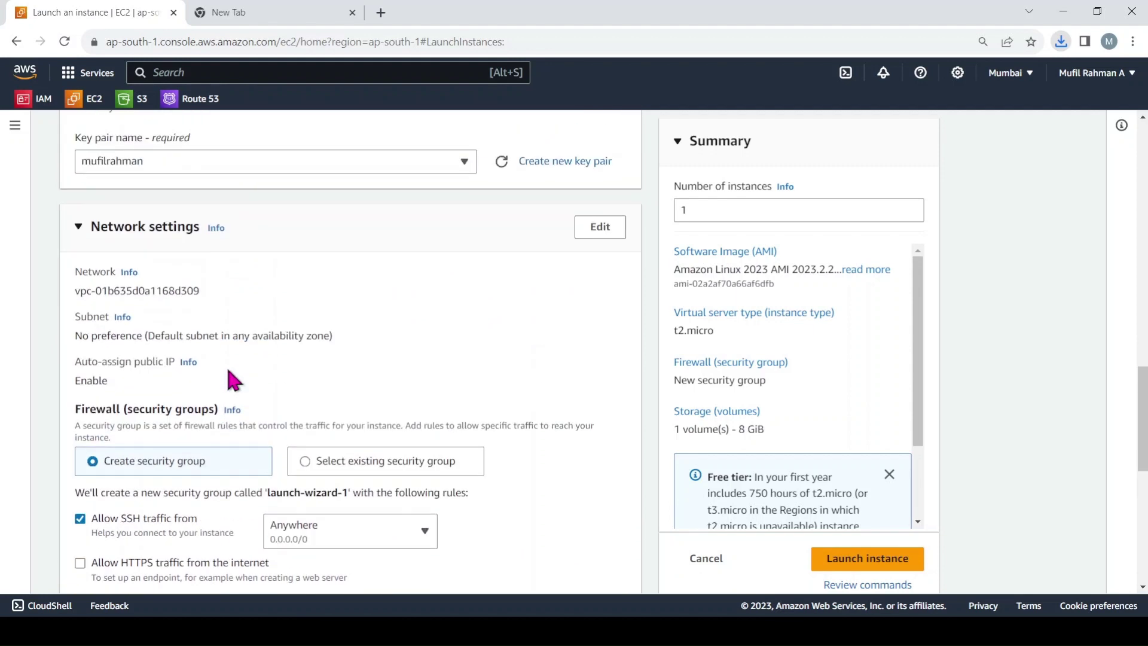
pyautogui.scroll(-5, 232, 381)
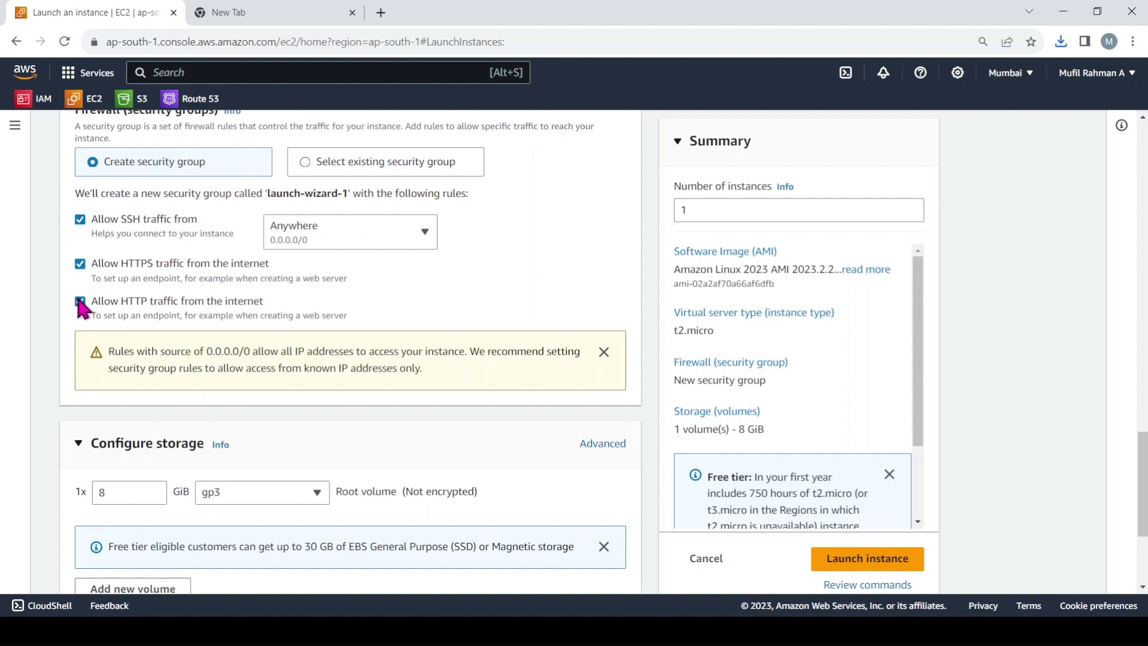
pyautogui.scroll(-3, 81, 302)
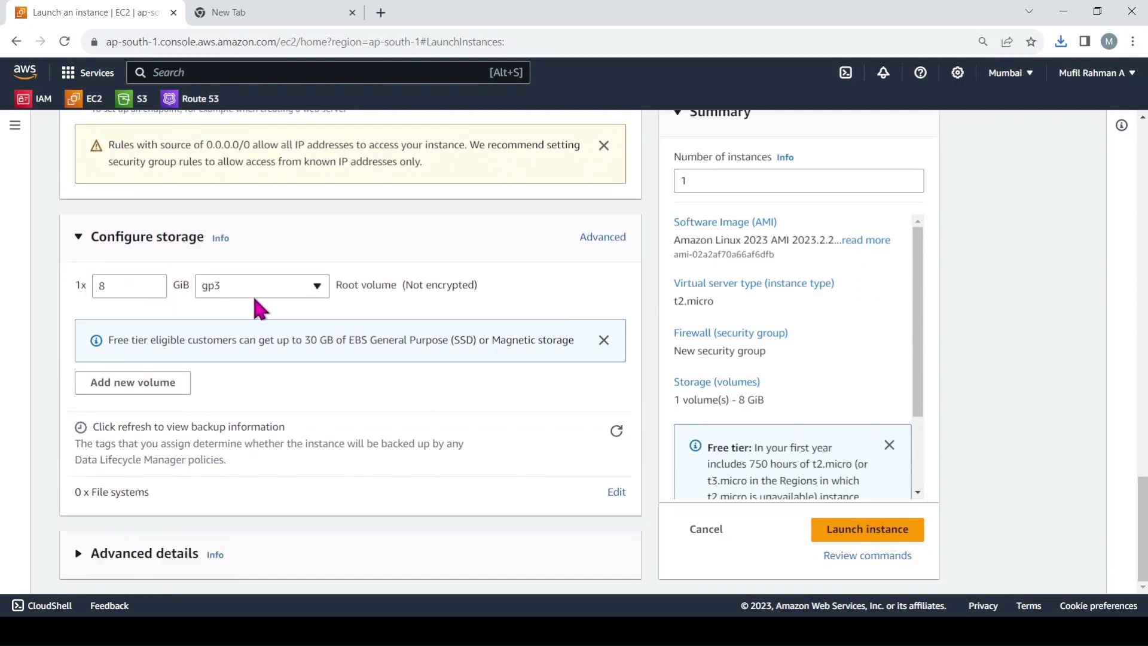
pyautogui.scroll(-2, 756, 501)
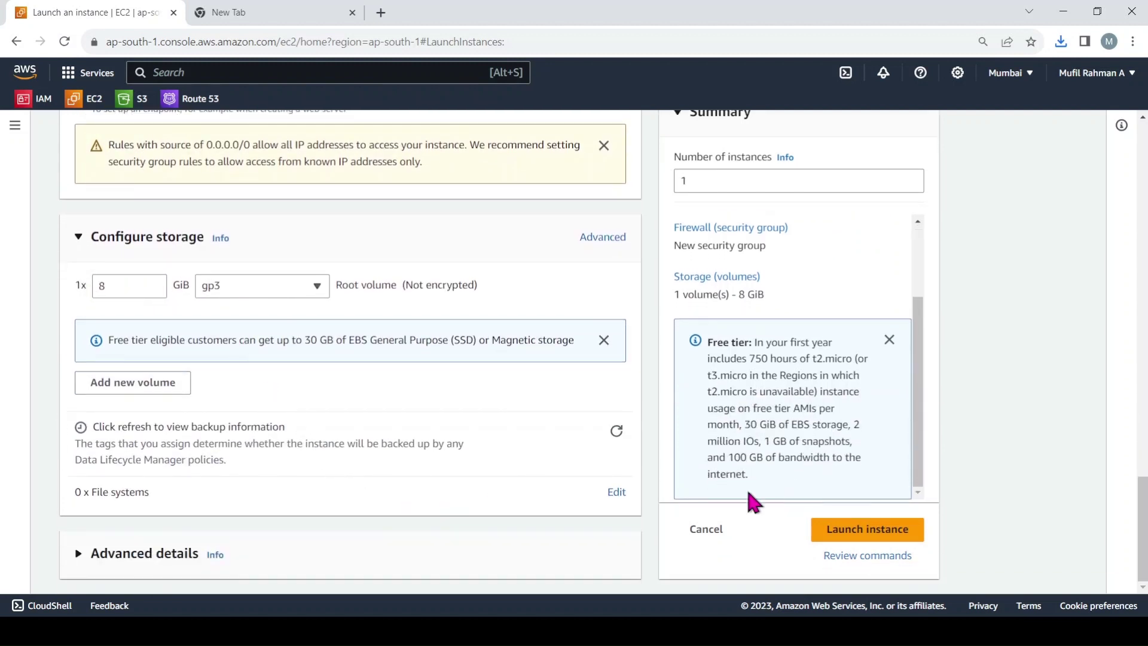
pyautogui.click(883, 537)
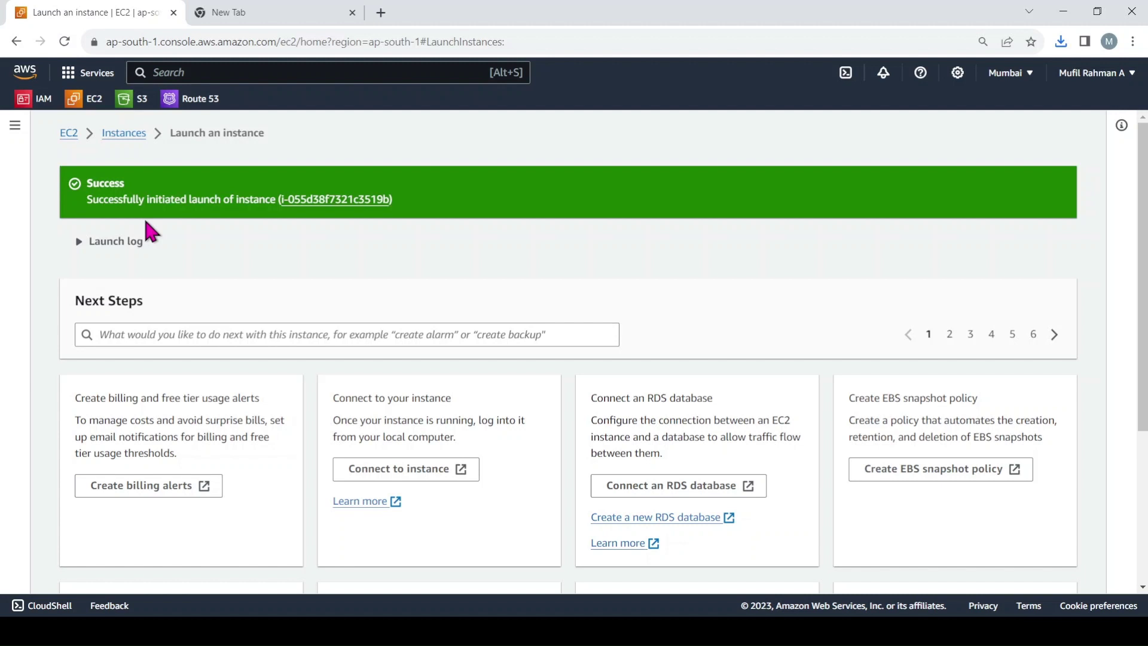
# Step: Open expensetracker-server's instance summary from the success banner and the Instances list
pyautogui.click(337, 203)
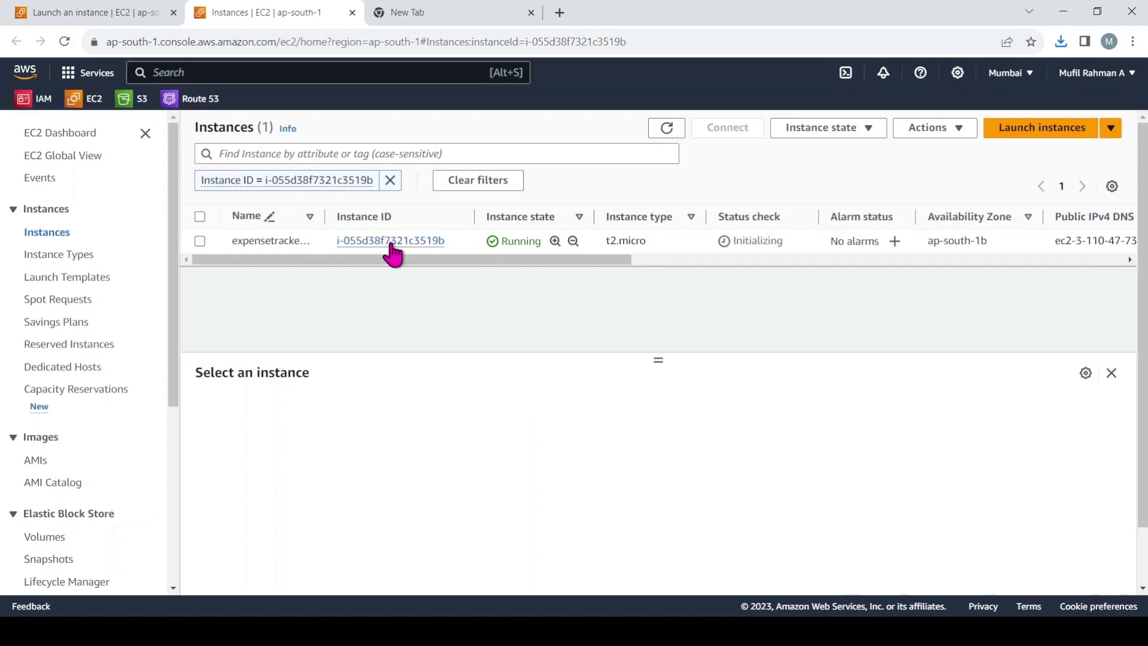
pyautogui.click(390, 241)
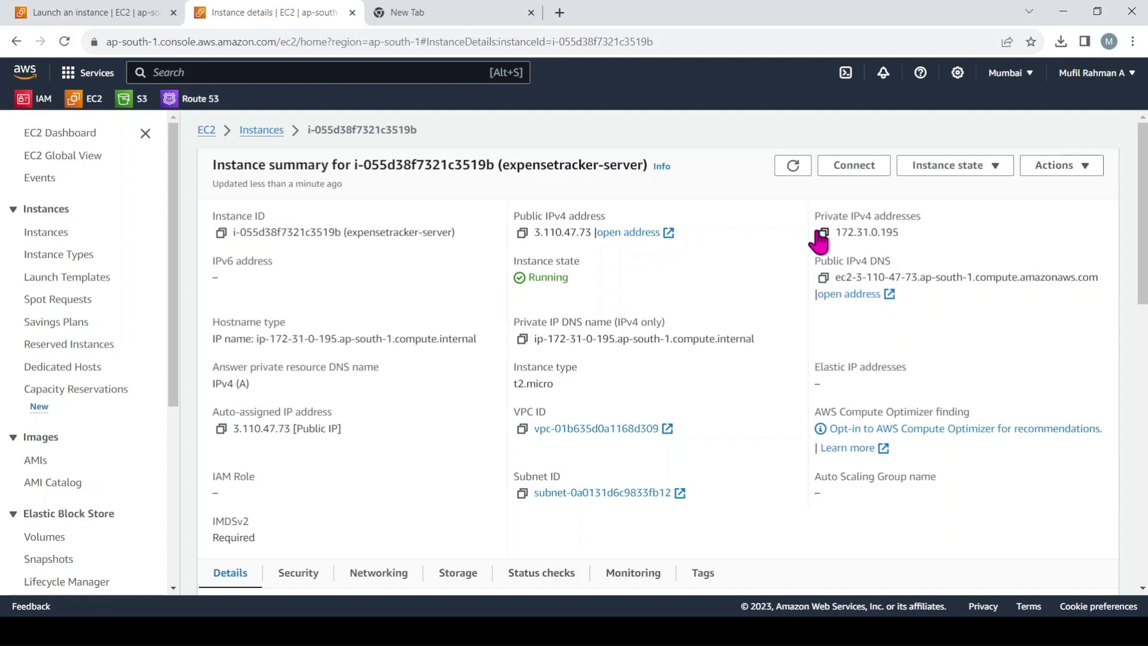
pyautogui.scroll(-5, 508, 338)
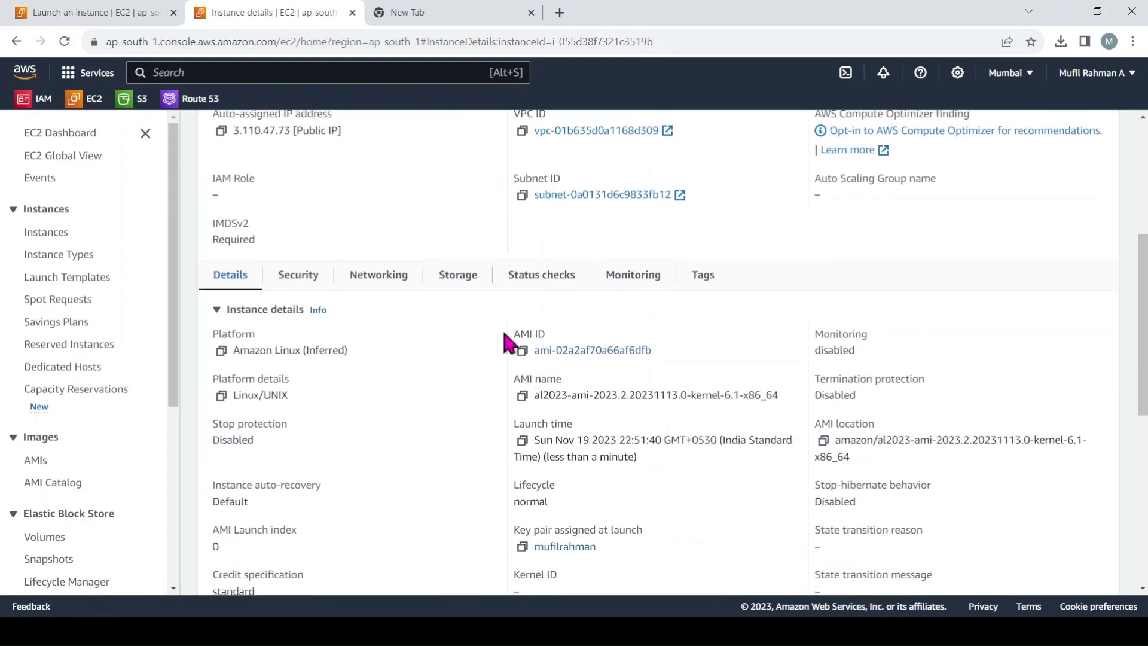
pyautogui.scroll(5, 503, 335)
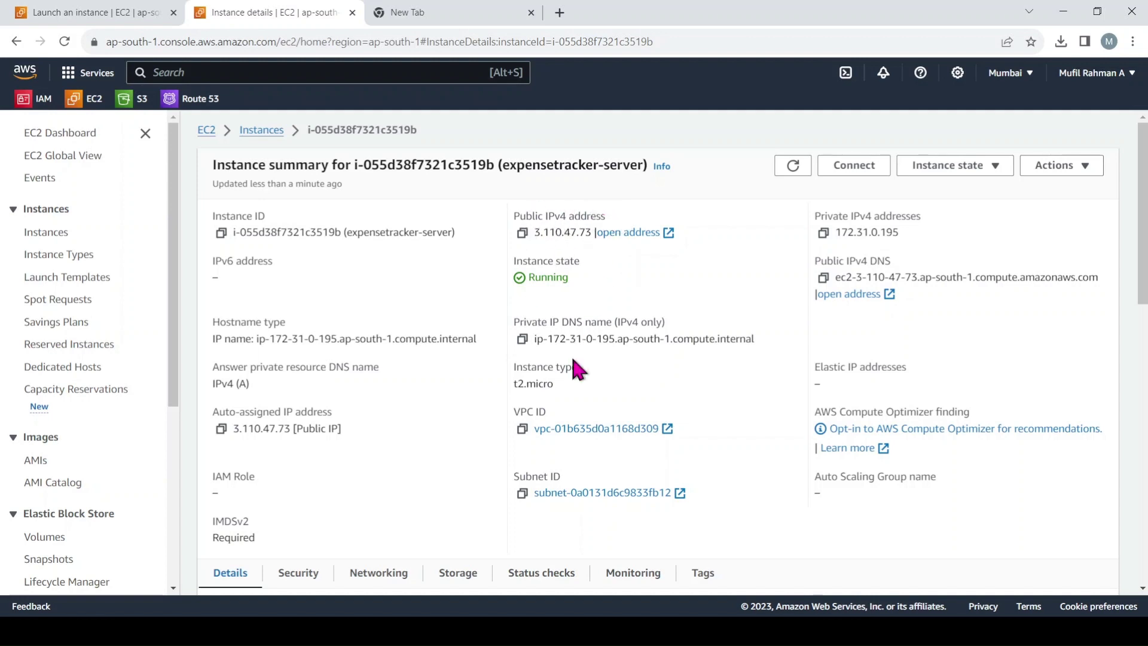
pyautogui.scroll(-6, 572, 363)
pyautogui.scroll(6, 572, 361)
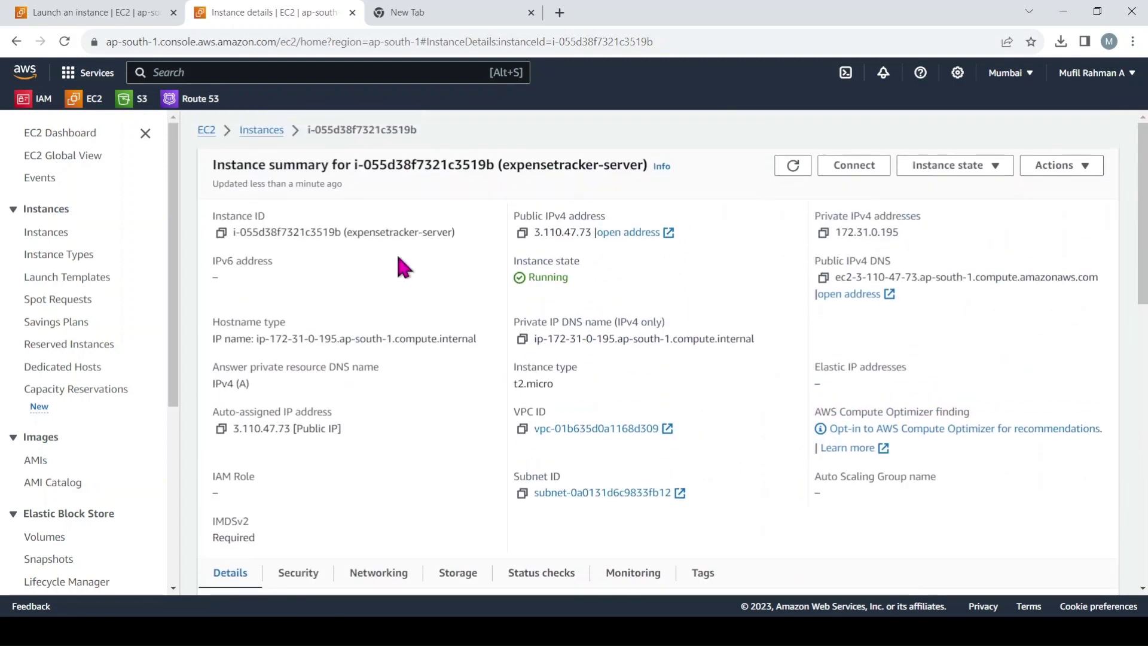
# Step: Connect to expensetracker-server via EC2 Instance Connect as ec2-user and focus the terminal
pyautogui.click(848, 172)
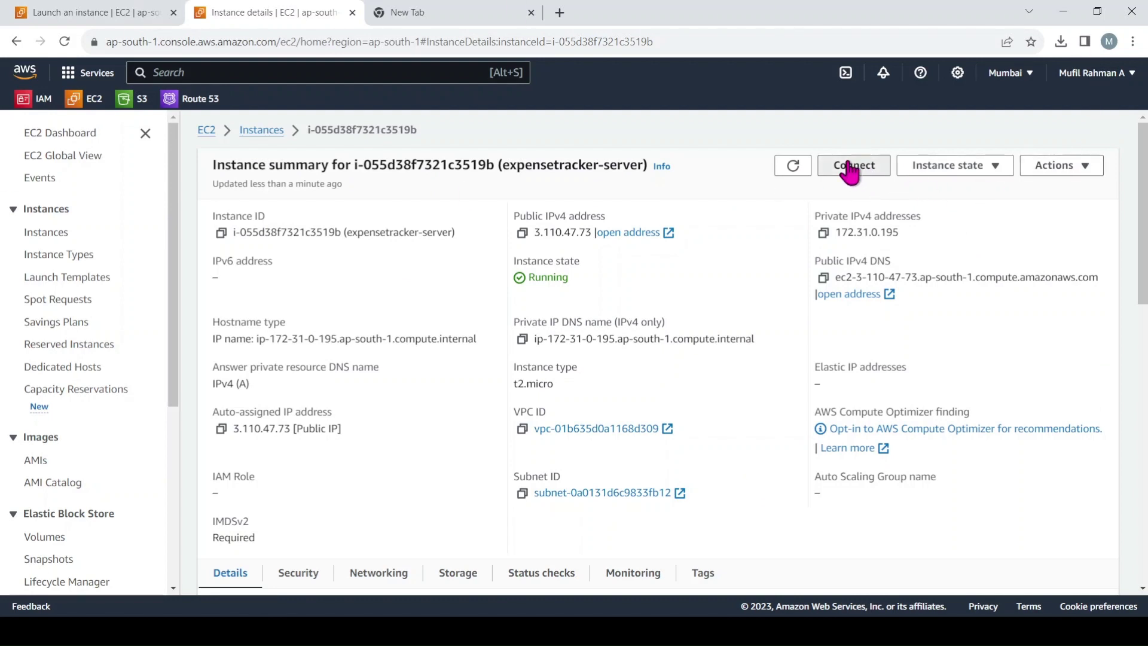
pyautogui.scroll(-1, 472, 218)
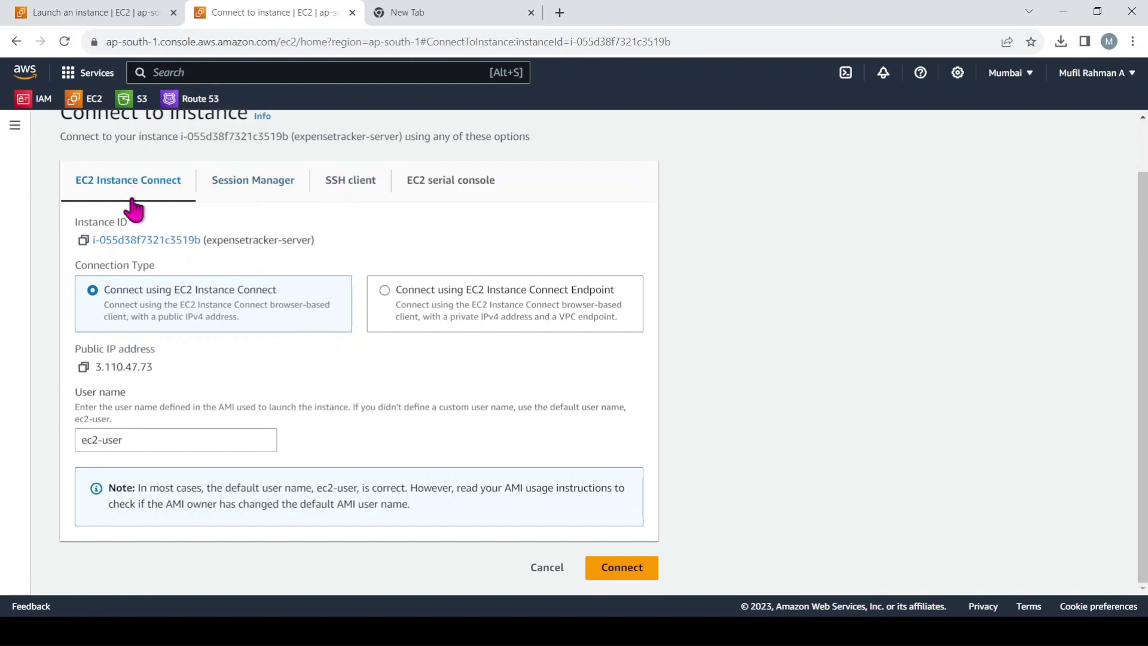
pyautogui.click(631, 569)
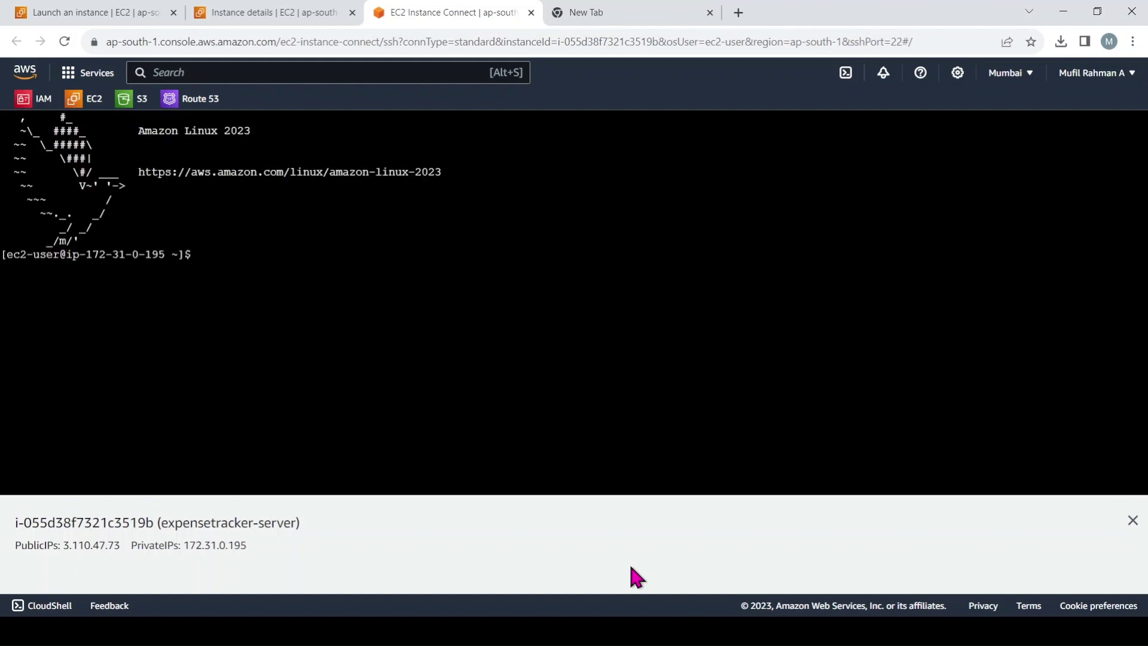
pyautogui.click(212, 253)
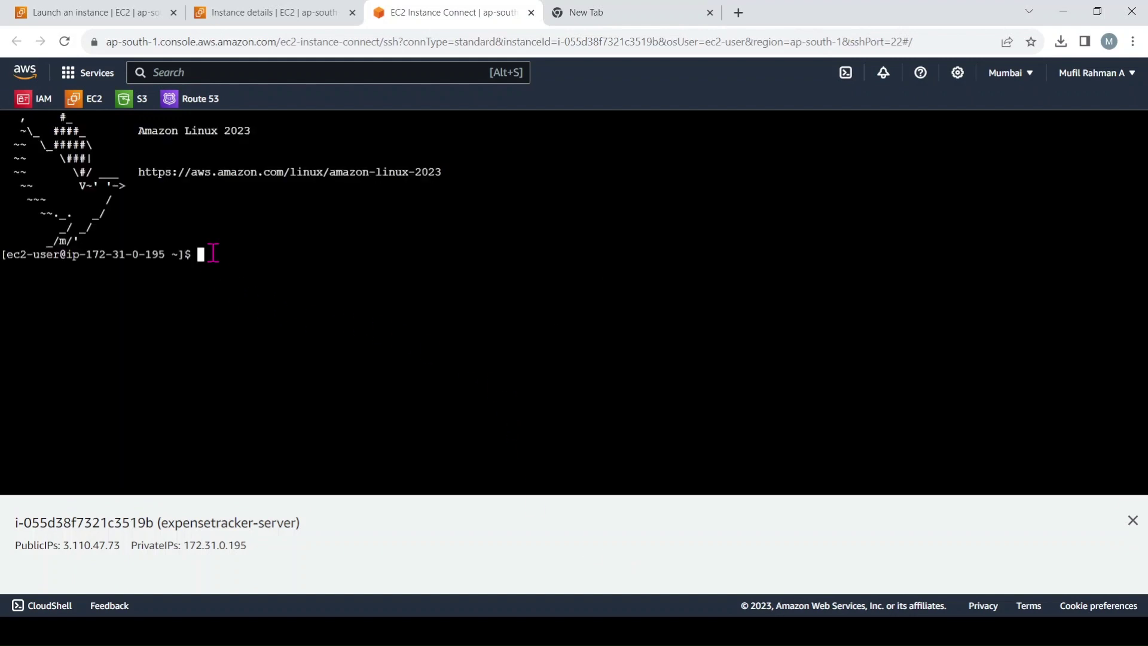